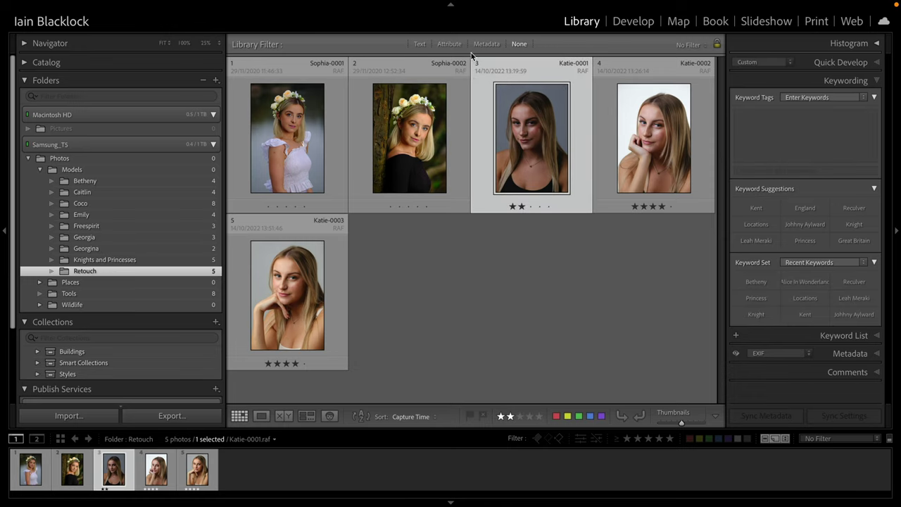
# Step: Open the selected portrait for developing and create one combined people mask covering Person 1's face skin and body skin
pyautogui.click(624, 23)
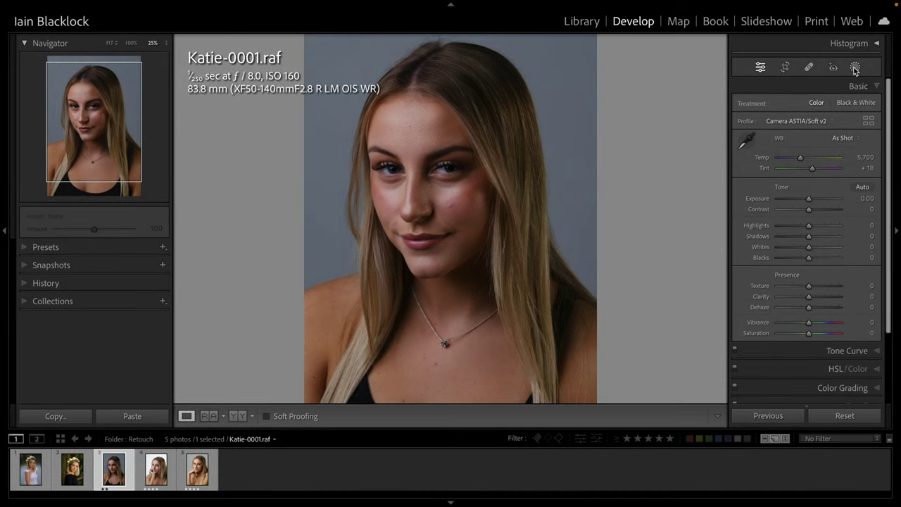
pyautogui.click(854, 67)
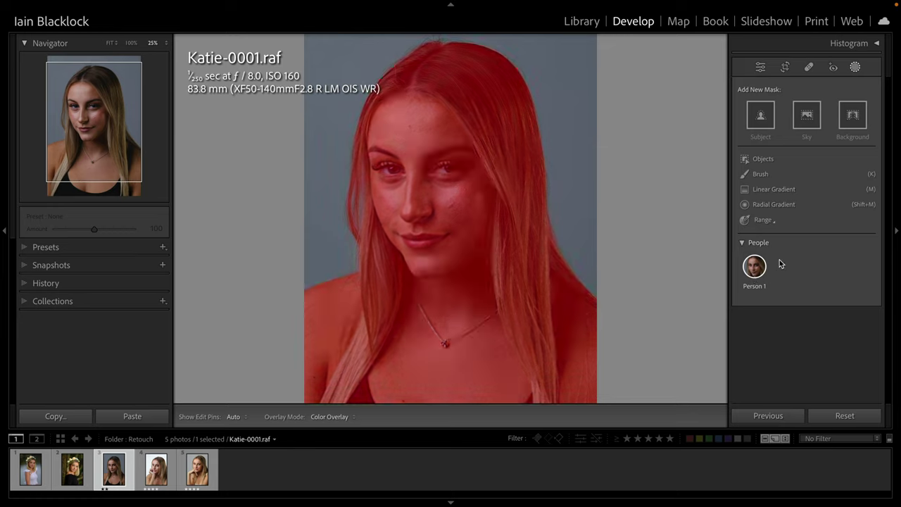
pyautogui.moveTo(738, 282)
pyautogui.click(755, 266)
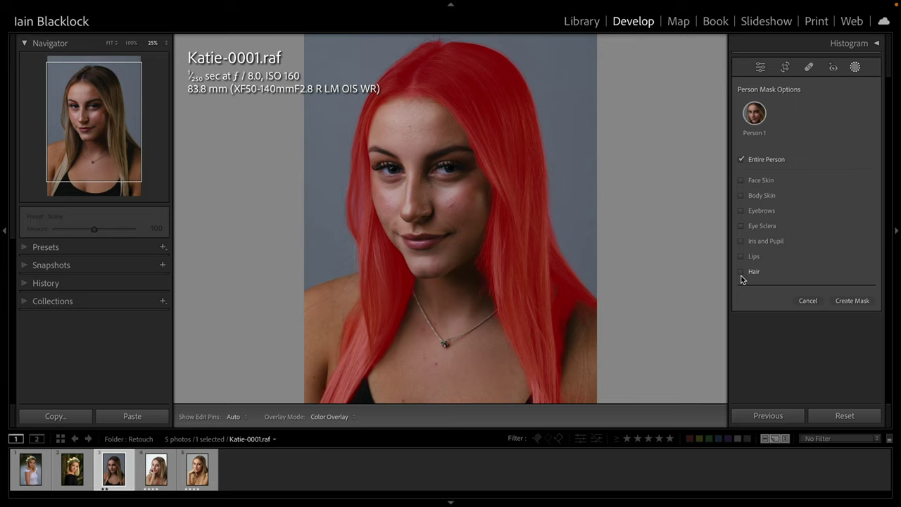
pyautogui.click(741, 180)
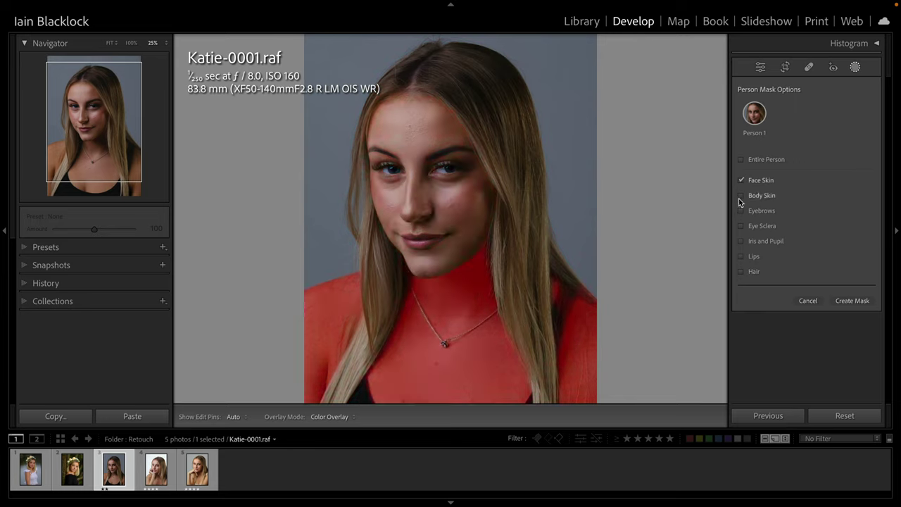
pyautogui.click(740, 197)
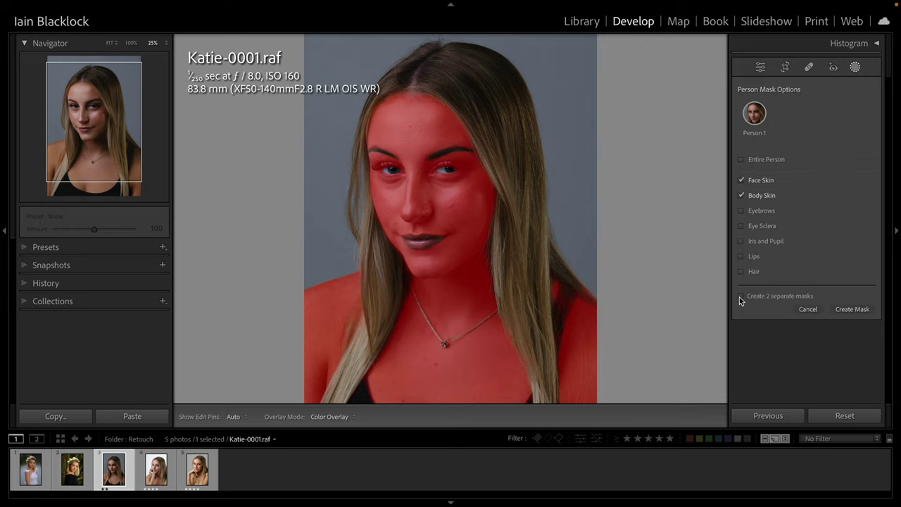
pyautogui.click(740, 196)
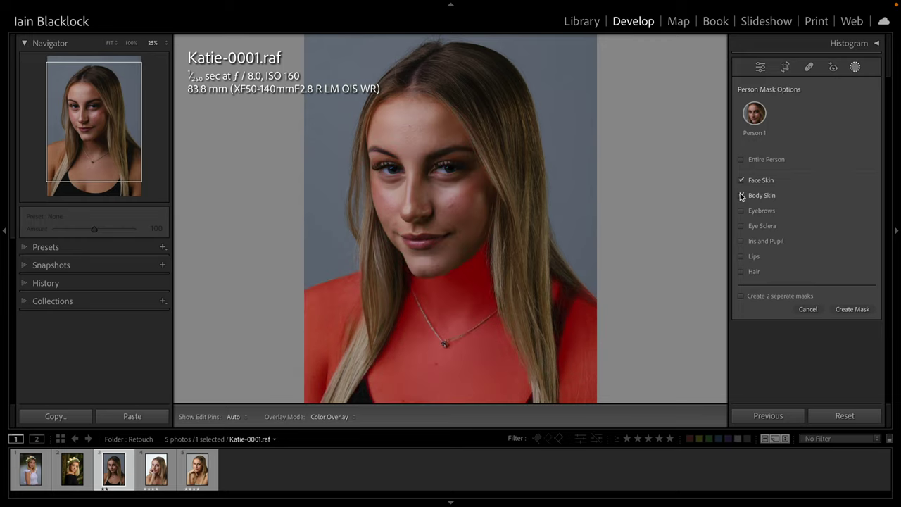
pyautogui.click(741, 196)
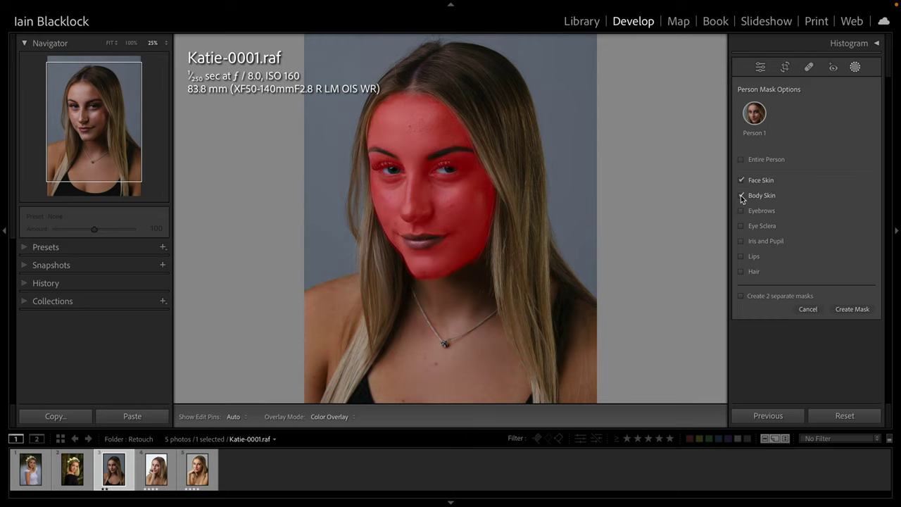
pyautogui.click(852, 309)
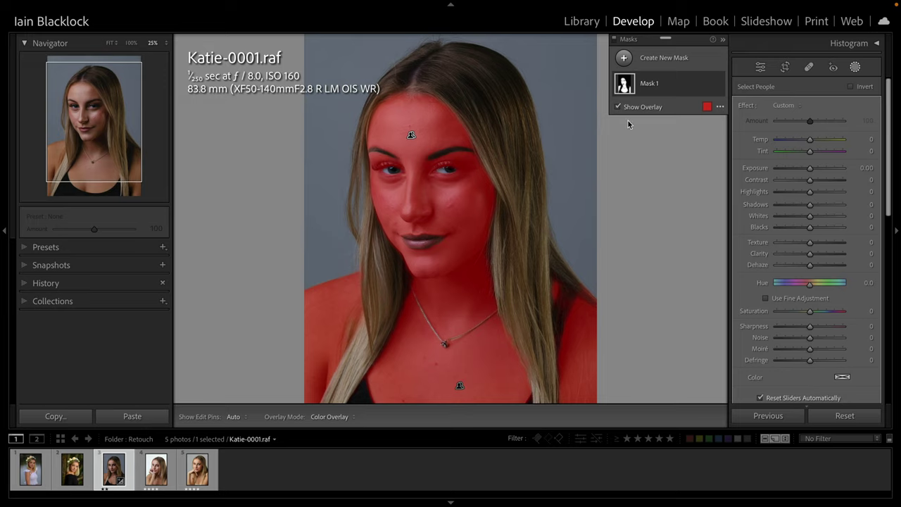
# Step: Rename the new face and body skin mask as Skin
pyautogui.moveTo(642, 87)
pyautogui.doubleClick(650, 85)
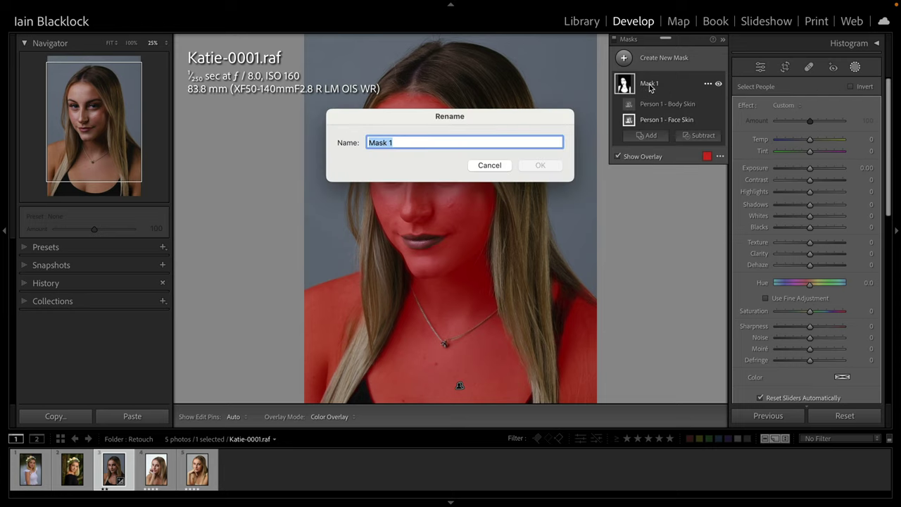
pyautogui.write('Skin')
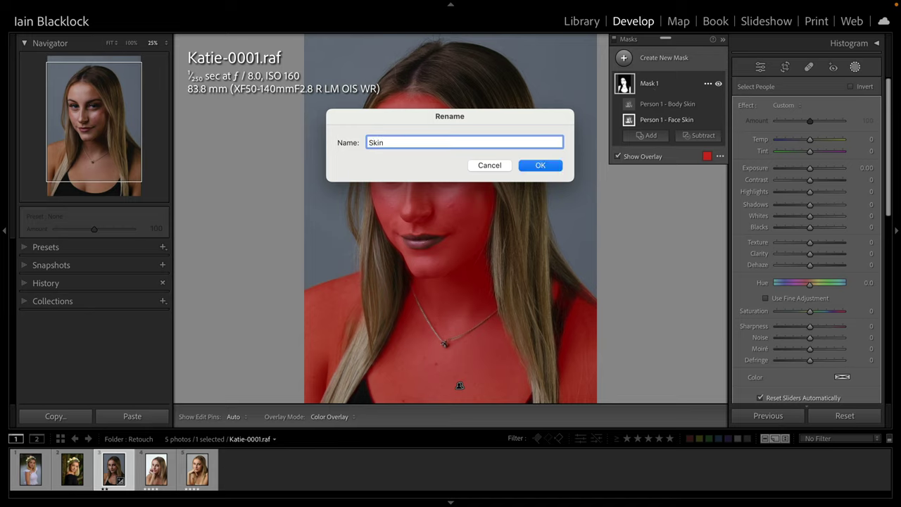
pyautogui.click(541, 165)
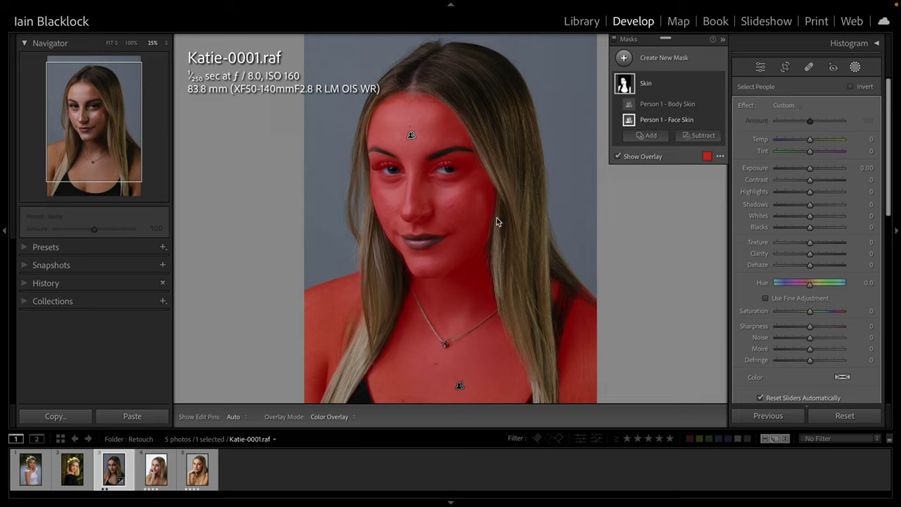
pyautogui.click(655, 105)
pyautogui.click(652, 127)
pyautogui.click(651, 106)
pyautogui.click(652, 124)
pyautogui.moveTo(412, 138)
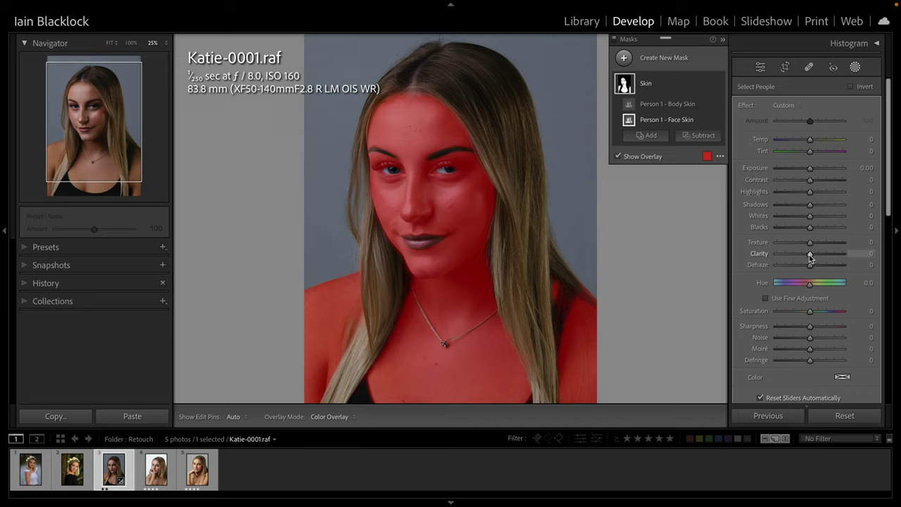
# Step: Smooth the skin mask with Clarity -80, Texture 10, Sharpness 24 and Noise -100, keeping the effect Amount at 100
pyautogui.moveTo(809, 258); pyautogui.dragTo(789, 258)
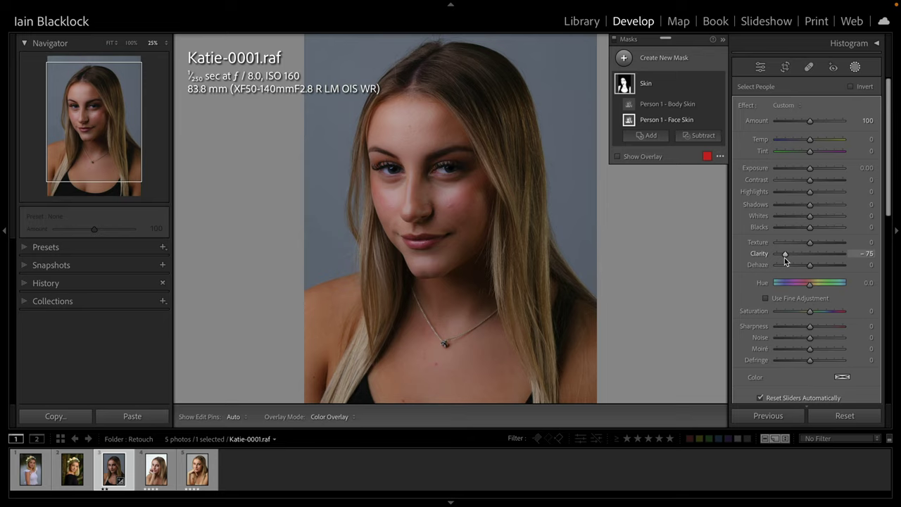
pyautogui.moveTo(786, 255)
pyautogui.mouseDown()
pyautogui.moveTo(822, 254)
pyautogui.moveTo(783, 255)
pyautogui.mouseUp()
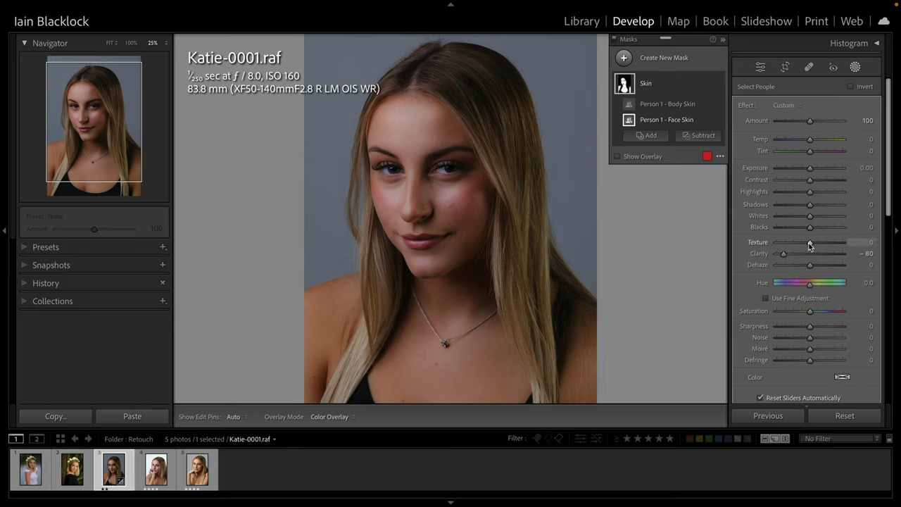
pyautogui.moveTo(809, 242); pyautogui.dragTo(814, 244)
pyautogui.moveTo(810, 328); pyautogui.dragTo(818, 330)
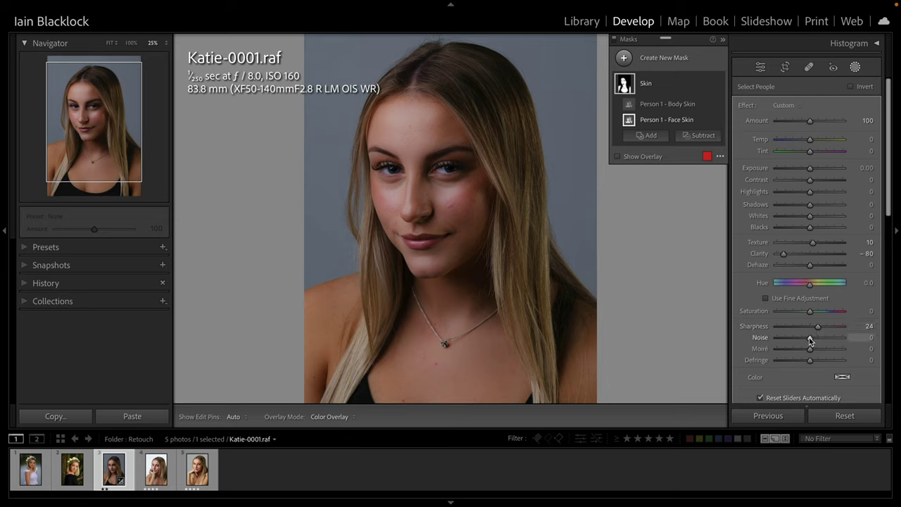
pyautogui.moveTo(810, 340); pyautogui.dragTo(771, 342)
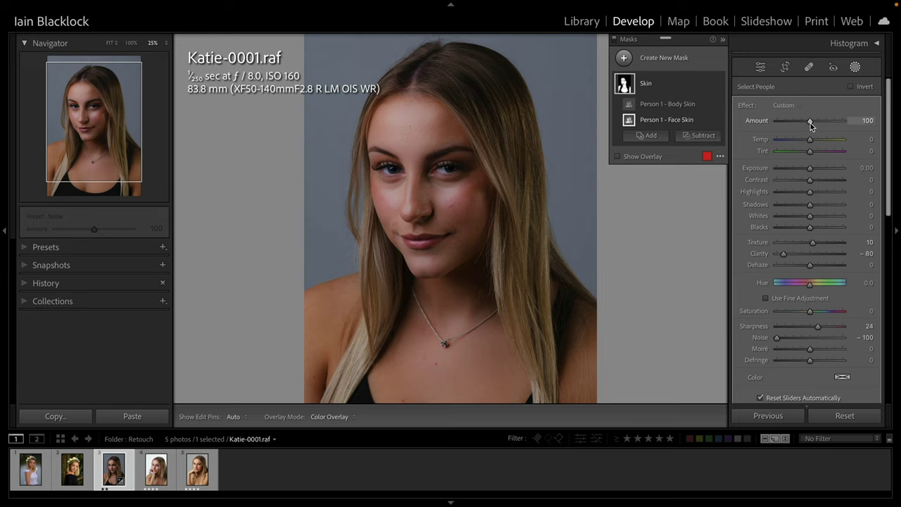
pyautogui.moveTo(811, 125)
pyautogui.mouseDown()
pyautogui.moveTo(834, 126)
pyautogui.moveTo(781, 121)
pyautogui.moveTo(835, 126)
pyautogui.moveTo(810, 121)
pyautogui.mouseUp()
pyautogui.doubleClick(758, 121)
# Step: Create a new people mask covering only Person 1's hair
pyautogui.moveTo(632, 77)
pyautogui.click(624, 57)
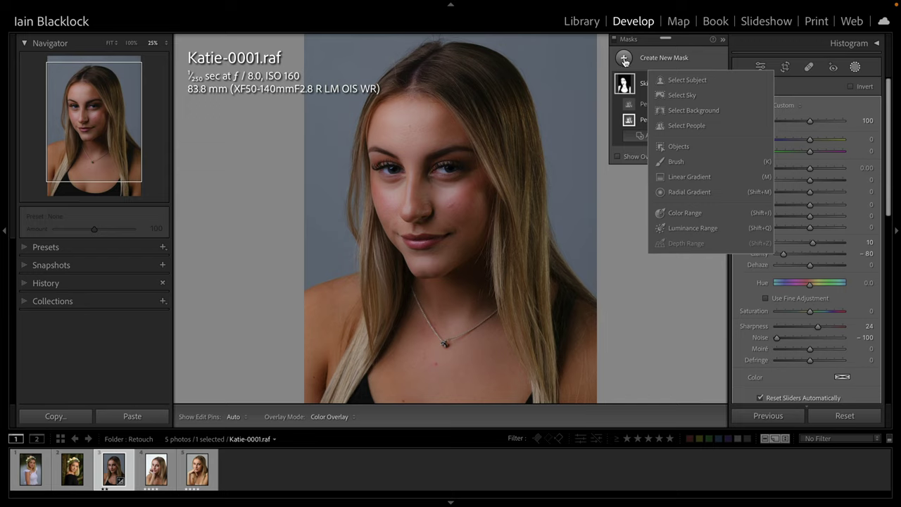
pyautogui.click(686, 126)
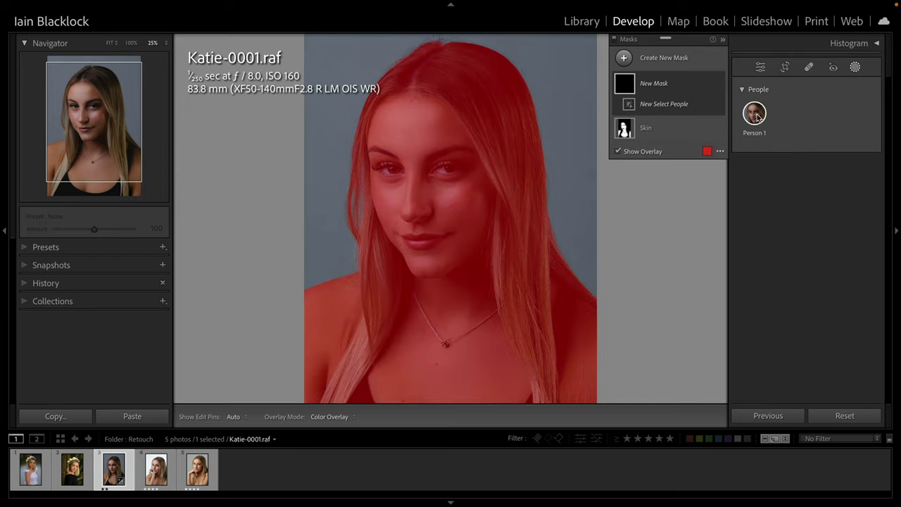
pyautogui.click(756, 115)
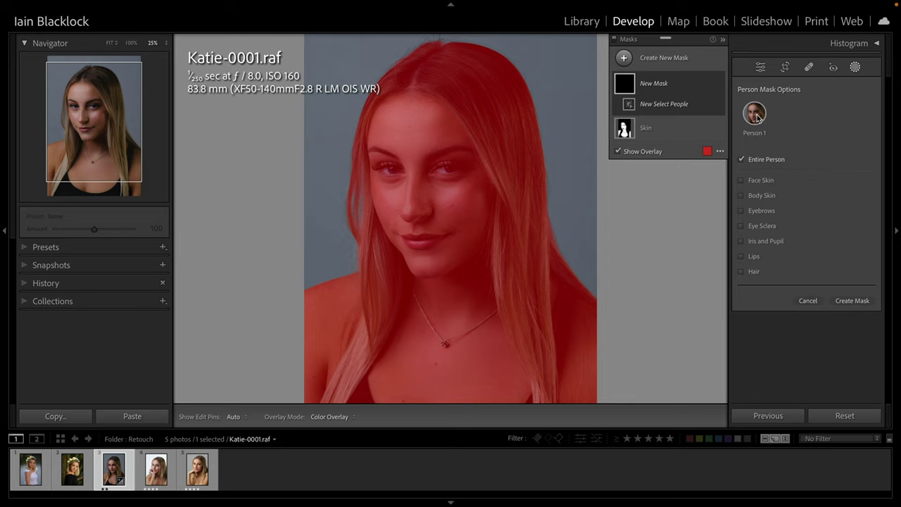
pyautogui.click(741, 273)
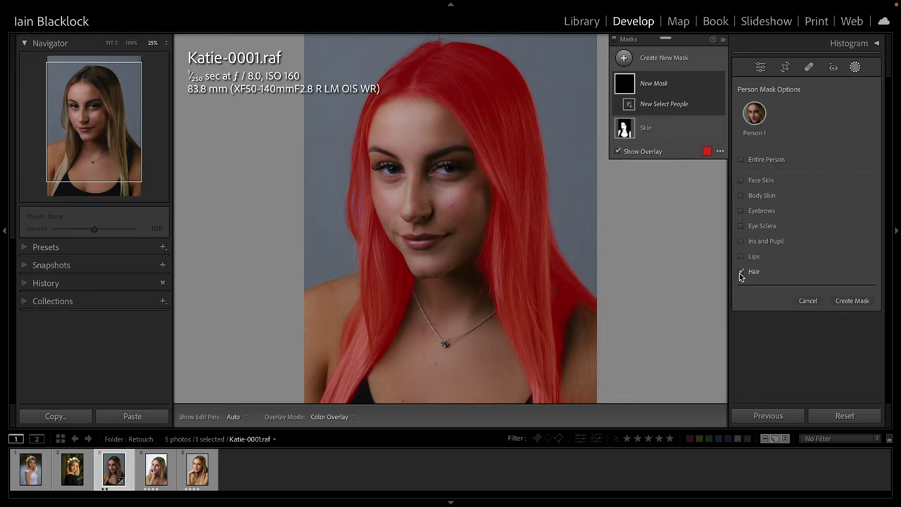
pyautogui.click(852, 301)
pyautogui.click(855, 301)
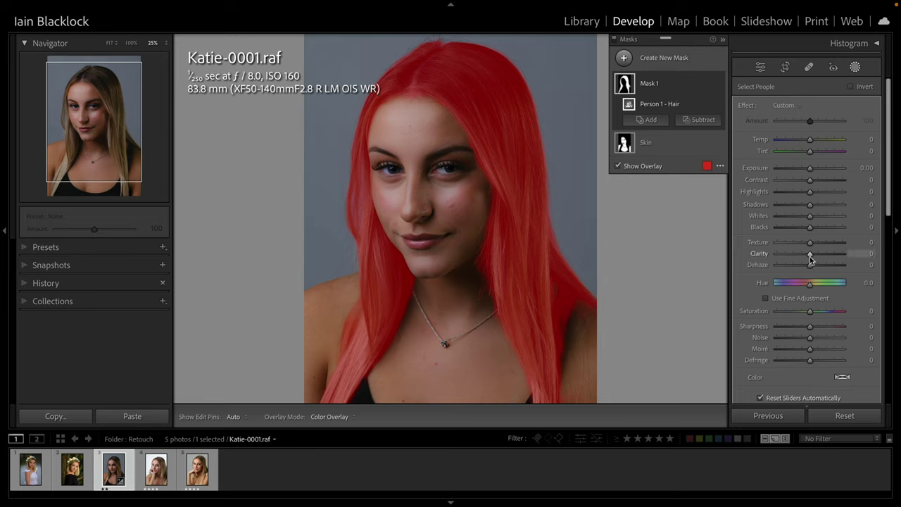
# Step: Enhance the hair mask with Texture 12, Clarity 12, Exposure 0.33 and Shadows 33
pyautogui.moveTo(809, 258); pyautogui.dragTo(814, 247)
pyautogui.moveTo(810, 171); pyautogui.dragTo(814, 171)
pyautogui.moveTo(810, 206); pyautogui.dragTo(821, 209)
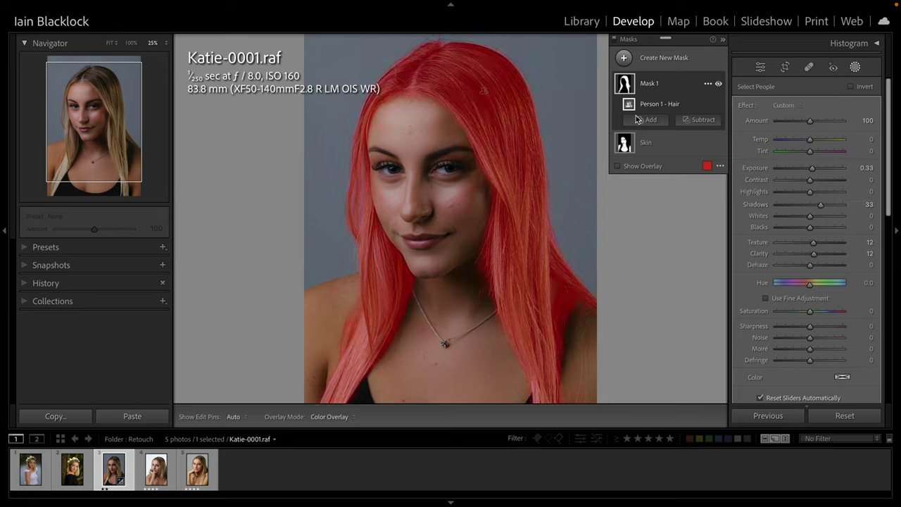
# Step: Rename the new hair mask as Hair
pyautogui.doubleClick(649, 85)
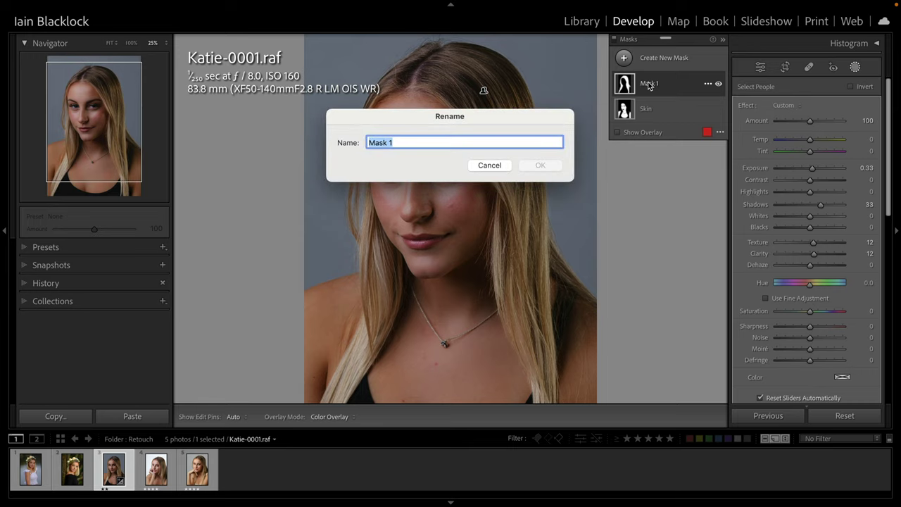
pyautogui.write('Hair')
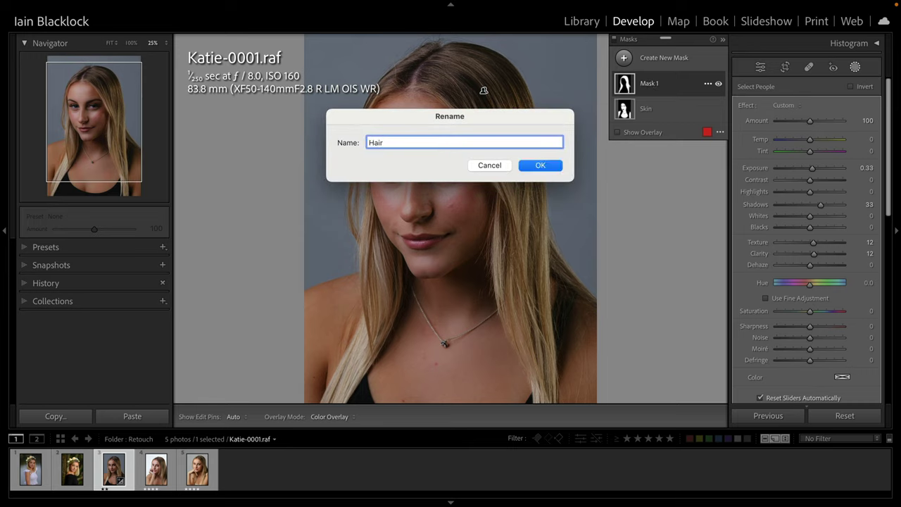
pyautogui.press('Return')
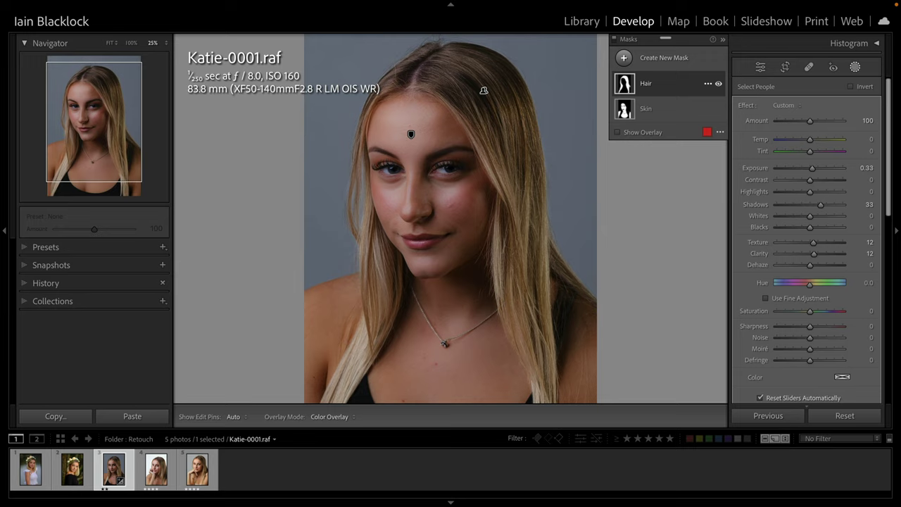
# Step: Create a new people mask covering only Person 1's eye sclera
pyautogui.click(624, 59)
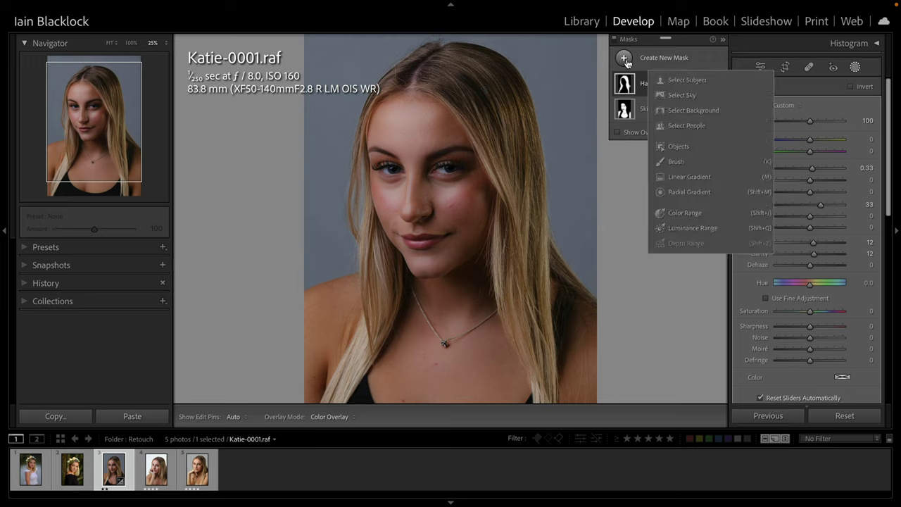
pyautogui.click(682, 126)
pyautogui.click(755, 116)
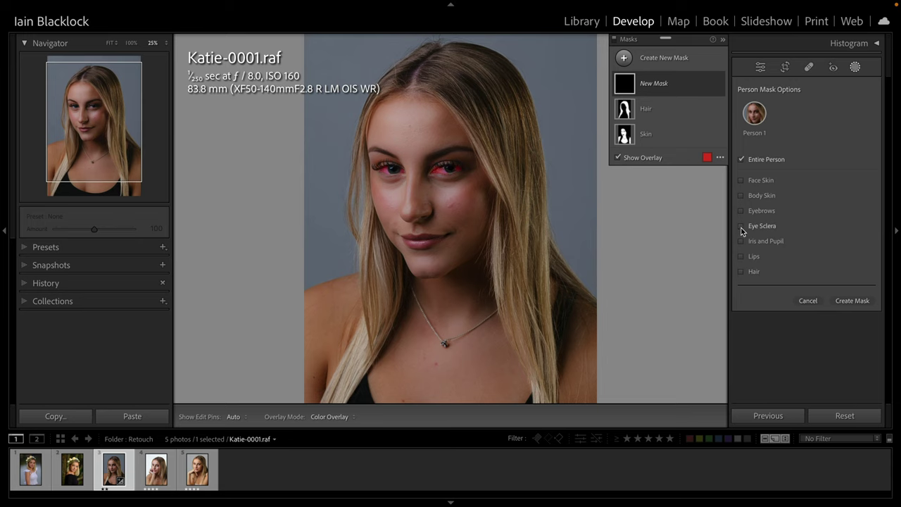
pyautogui.click(741, 226)
pyautogui.click(852, 300)
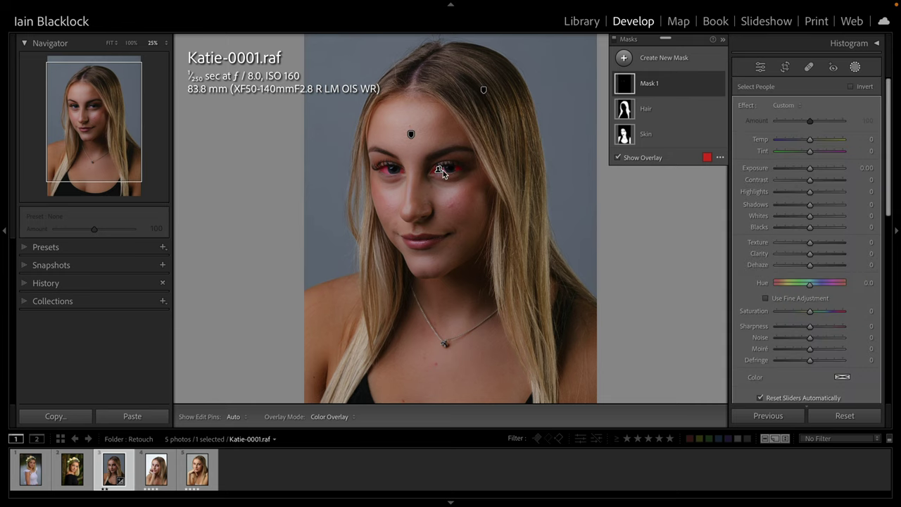
# Step: Brighten and whiten the eye sclera mask with Exposure 0.30, Temp -4, Clarity 17 and Saturation -56
pyautogui.hotkey('ctrl', '=')
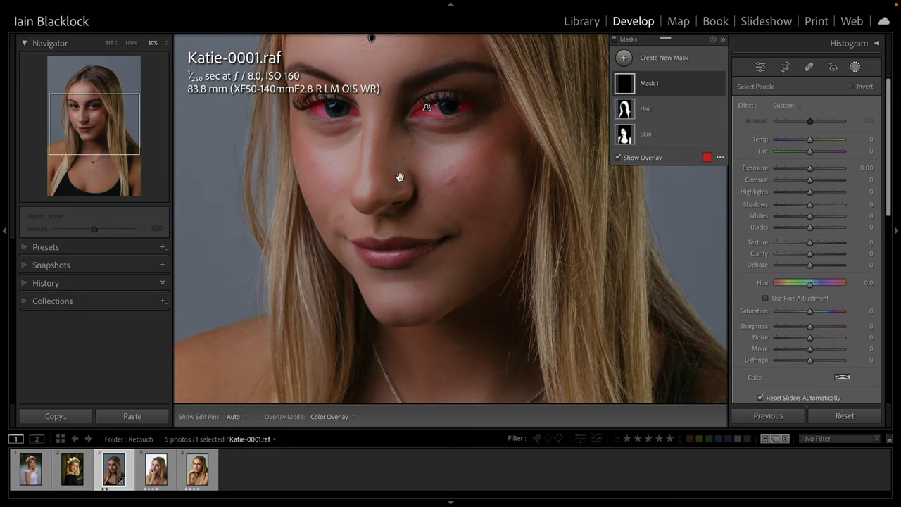
pyautogui.moveTo(399, 176); pyautogui.dragTo(443, 246)
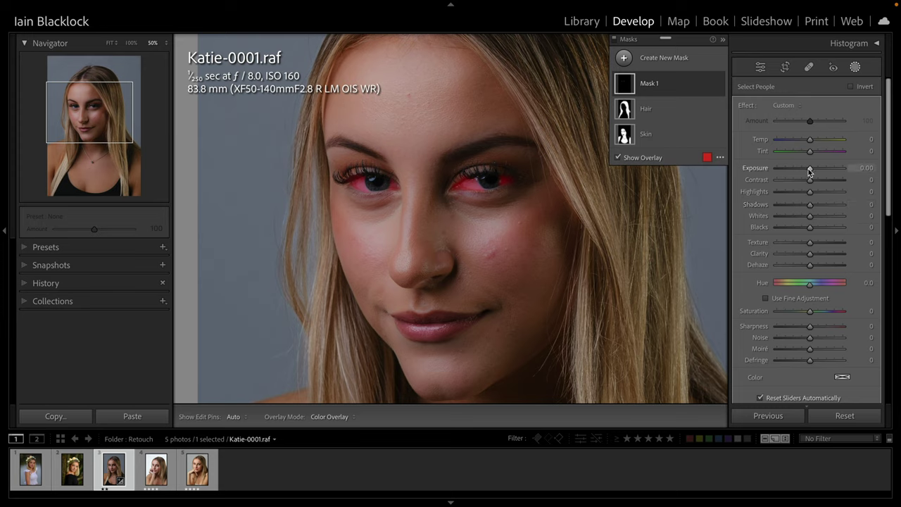
pyautogui.moveTo(810, 171); pyautogui.dragTo(812, 171)
pyautogui.moveTo(810, 139); pyautogui.dragTo(808, 140)
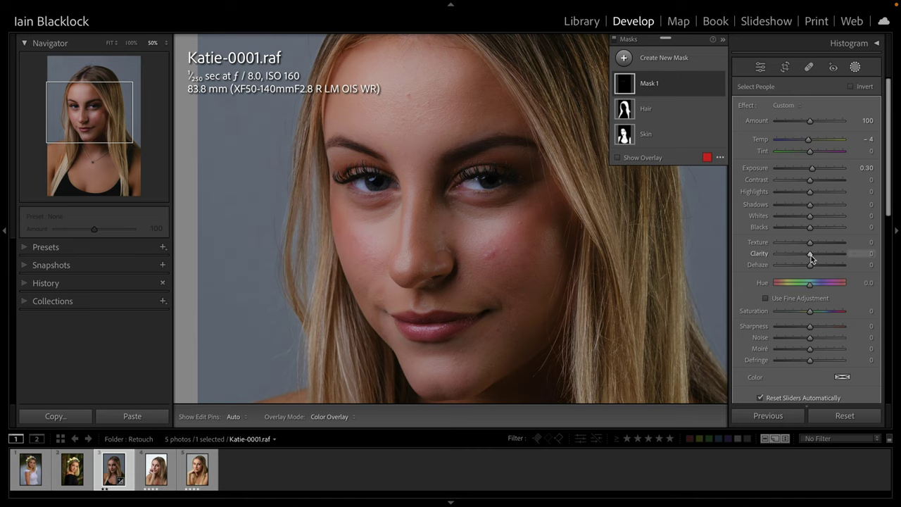
pyautogui.moveTo(811, 259); pyautogui.dragTo(816, 259)
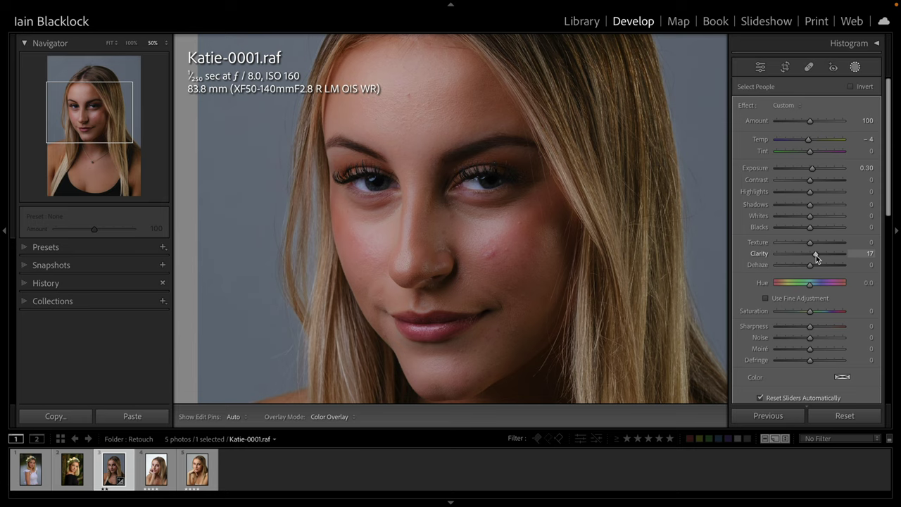
pyautogui.moveTo(816, 259); pyautogui.dragTo(816, 259)
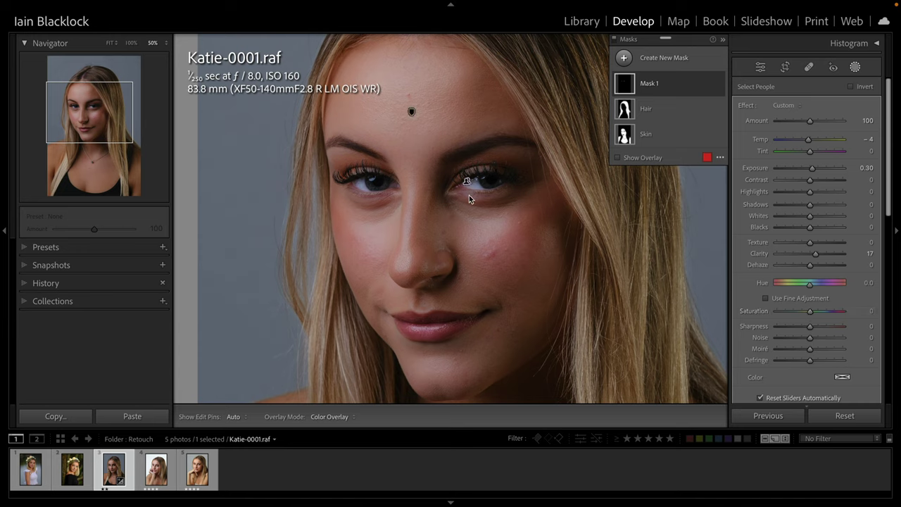
pyautogui.moveTo(811, 314); pyautogui.dragTo(792, 317)
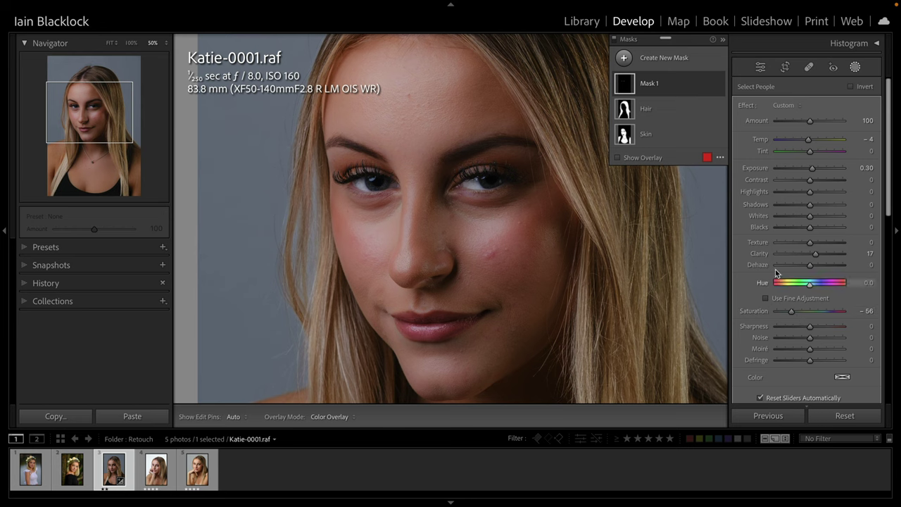
# Step: Rename the new eye sclera mask as Sclera
pyautogui.doubleClick(649, 84)
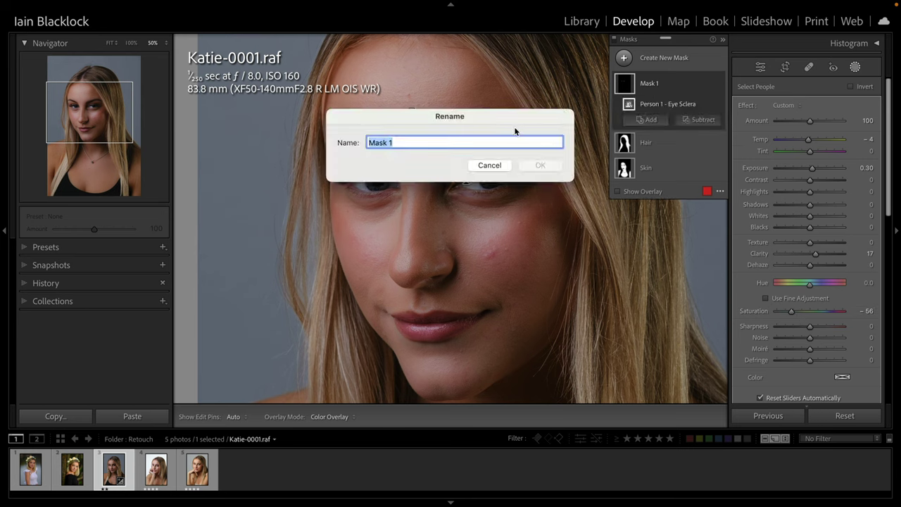
pyautogui.write('Sclera')
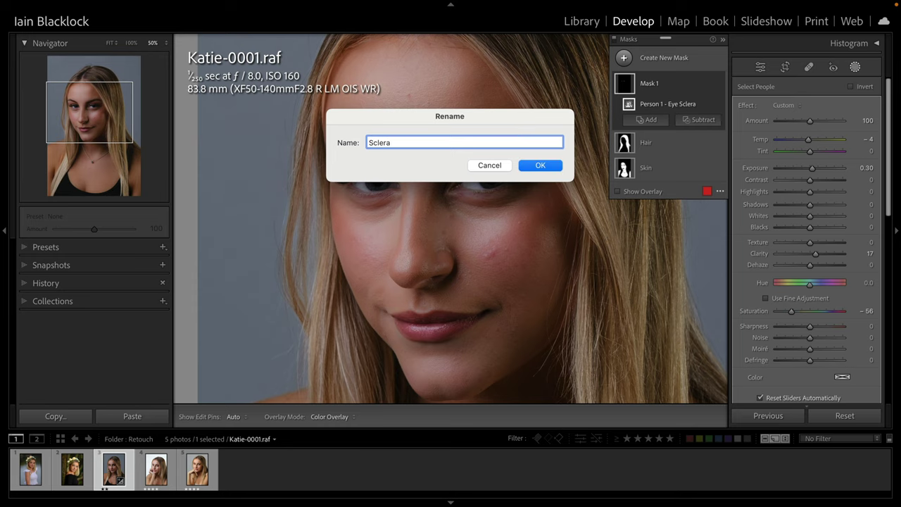
pyautogui.click(533, 168)
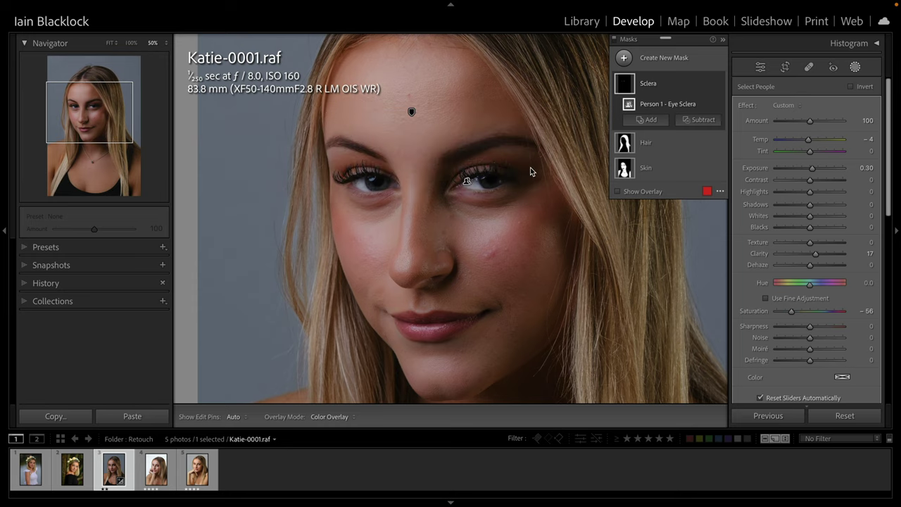
# Step: Leave masking and compare the retouched portrait with the original side by side, close up and in full, then return to the single view
pyautogui.scroll(1, 373, 227)
pyautogui.hotkey('shift', 'p')
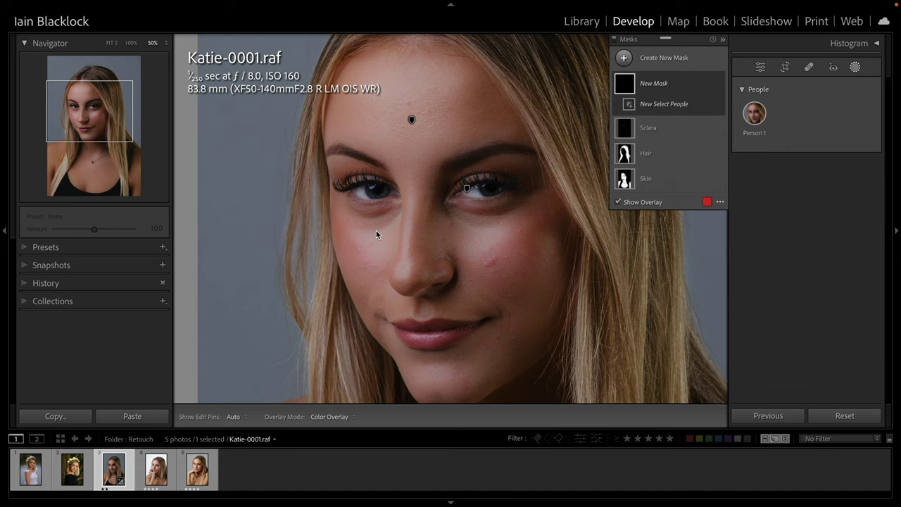
pyautogui.click(854, 67)
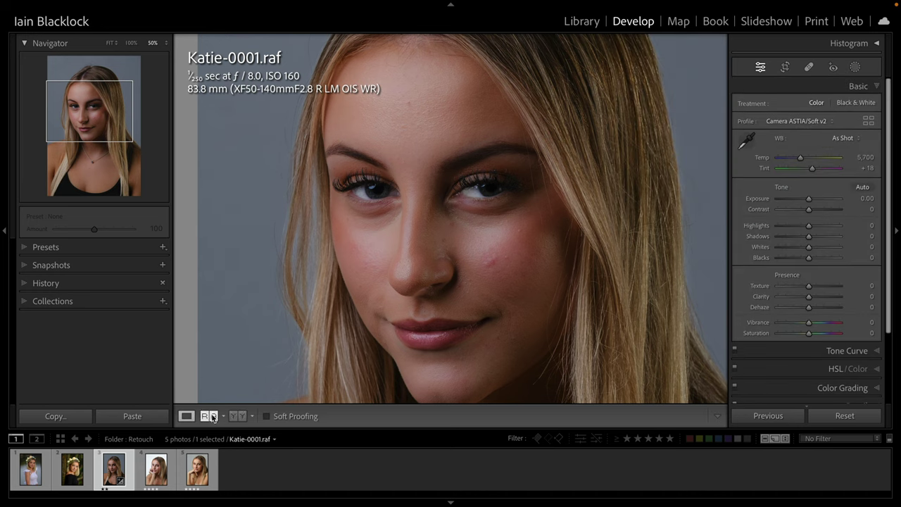
pyautogui.click(238, 417)
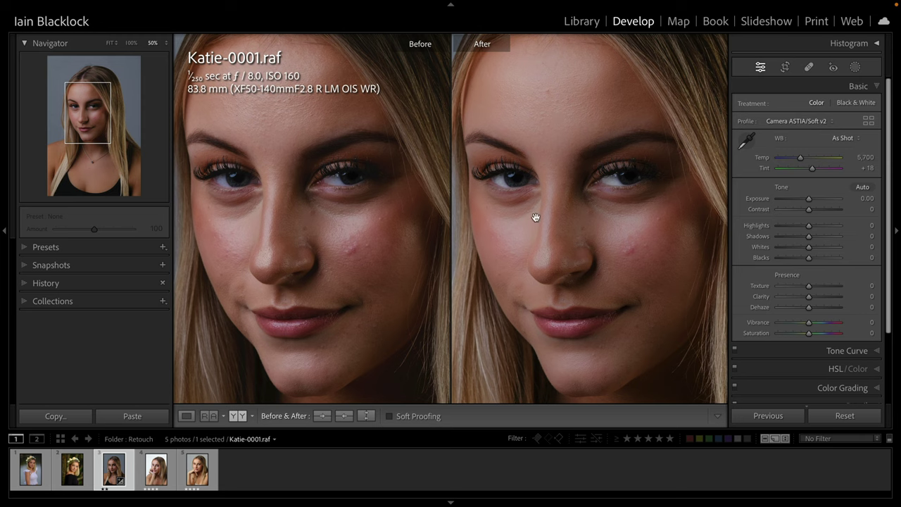
pyautogui.click(619, 379)
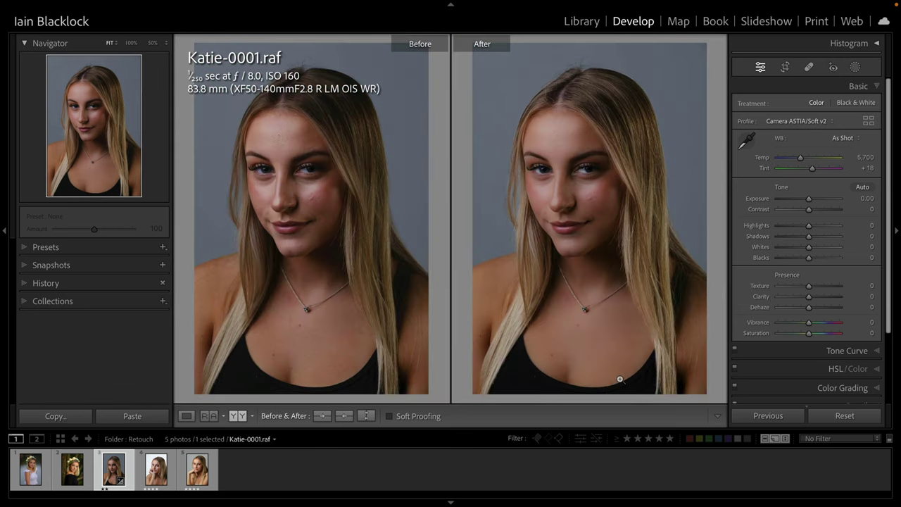
pyautogui.click(186, 416)
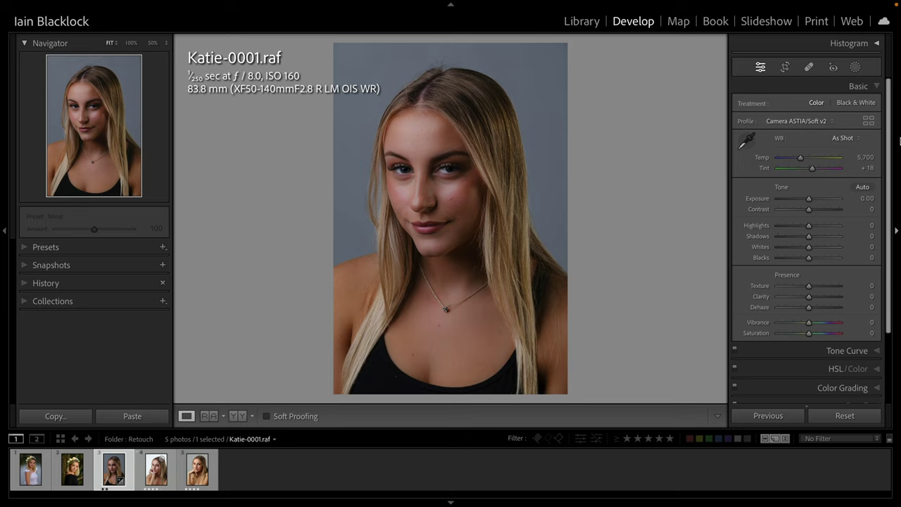
# Step: Create a people mask for Person 1's iris and pupil with Exposure 0.80, Clarity 17 and Saturation 28
pyautogui.click(857, 68)
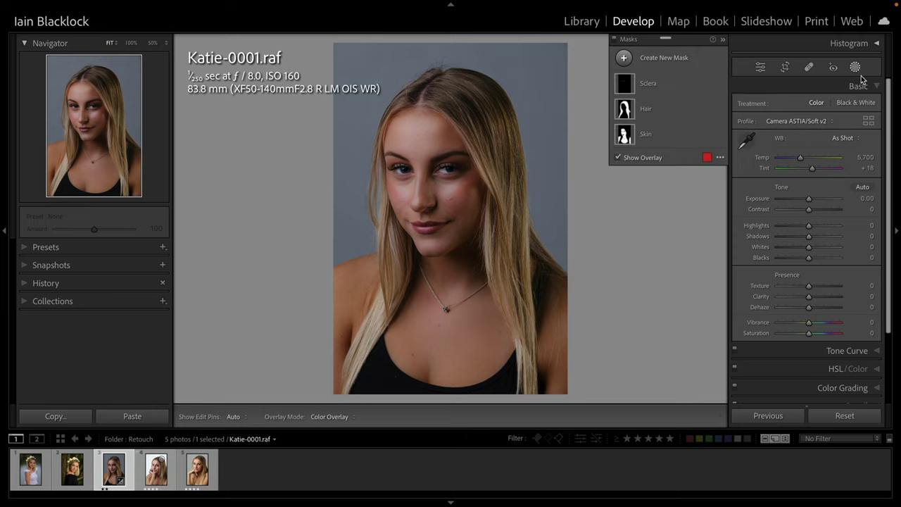
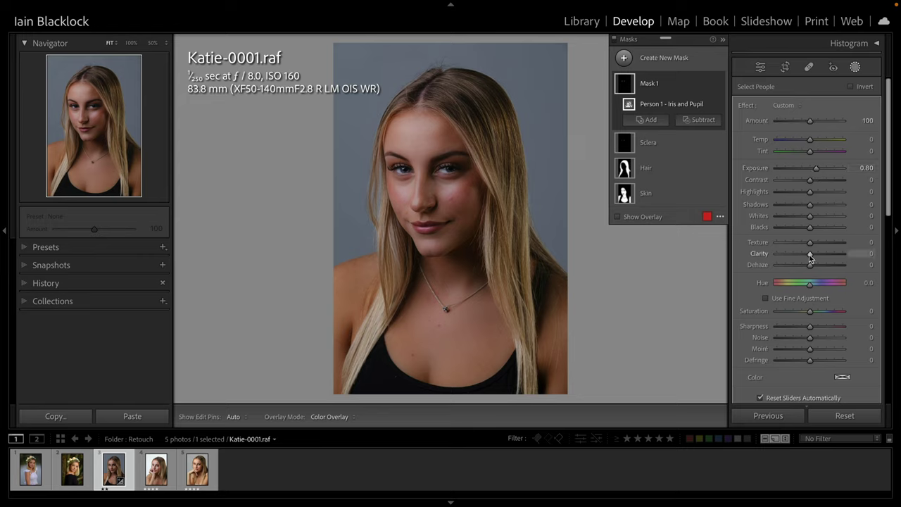
pyautogui.moveTo(810, 257); pyautogui.dragTo(815, 259)
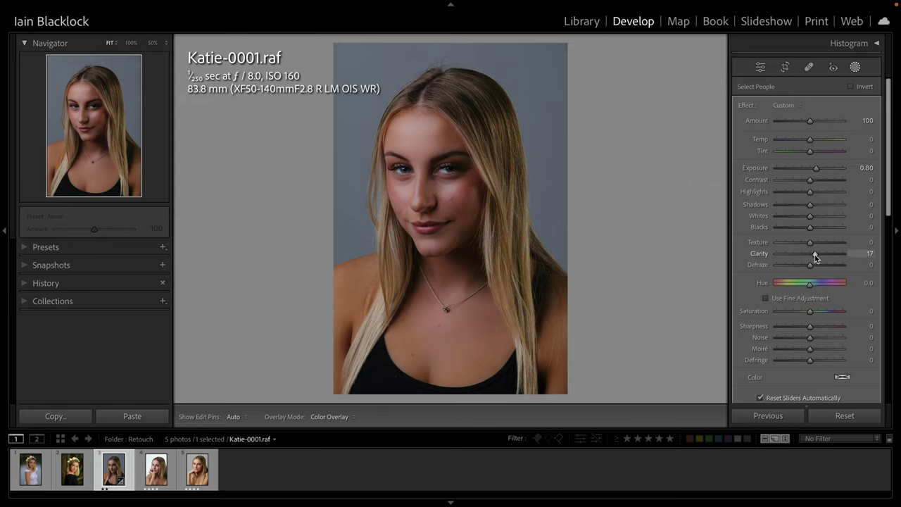
pyautogui.moveTo(816, 258); pyautogui.dragTo(816, 259)
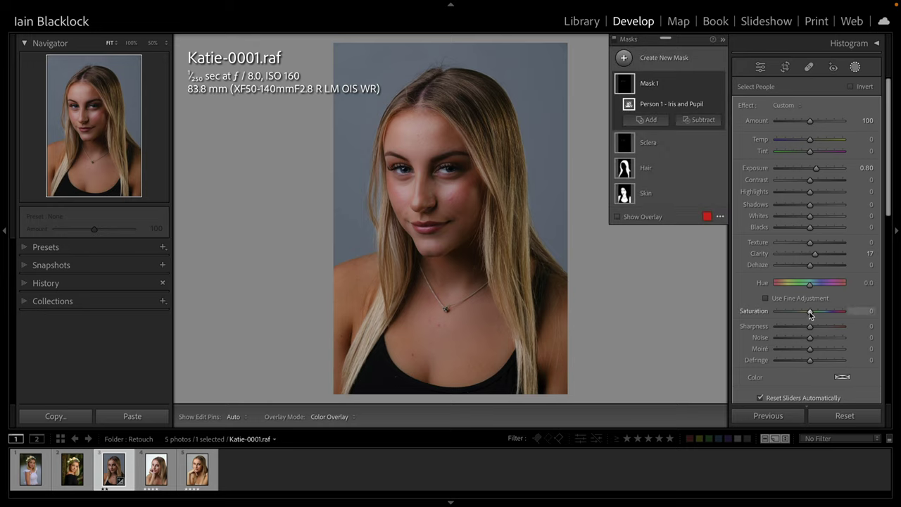
pyautogui.moveTo(811, 312); pyautogui.dragTo(819, 312)
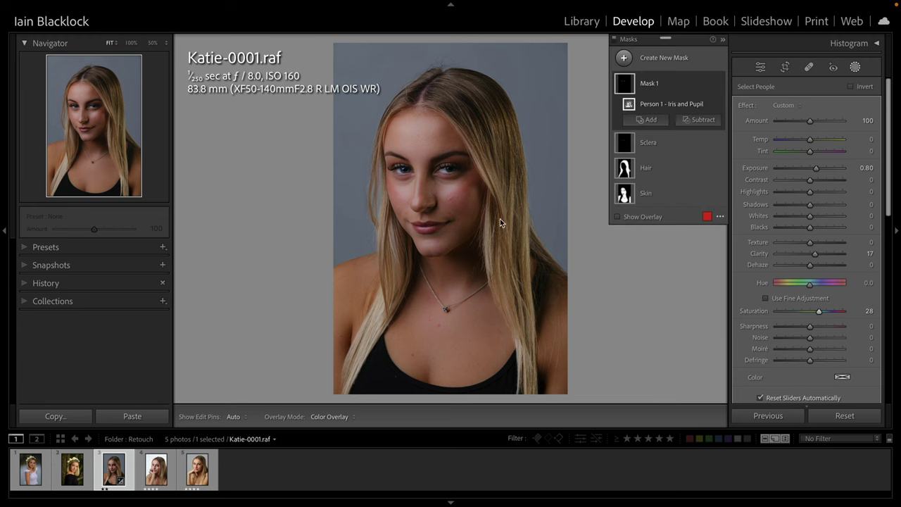
# Step: Strengthen the iris and pupil mask by setting Exposure to 1.18 and Clarity to 28
pyautogui.click(402, 199)
pyautogui.hotkey('ctrl', '=')
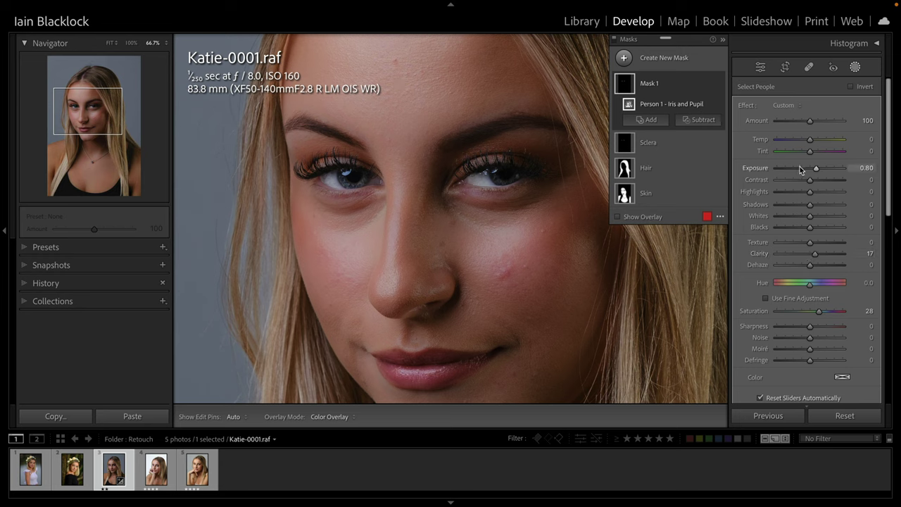
pyautogui.moveTo(817, 171); pyautogui.dragTo(820, 170)
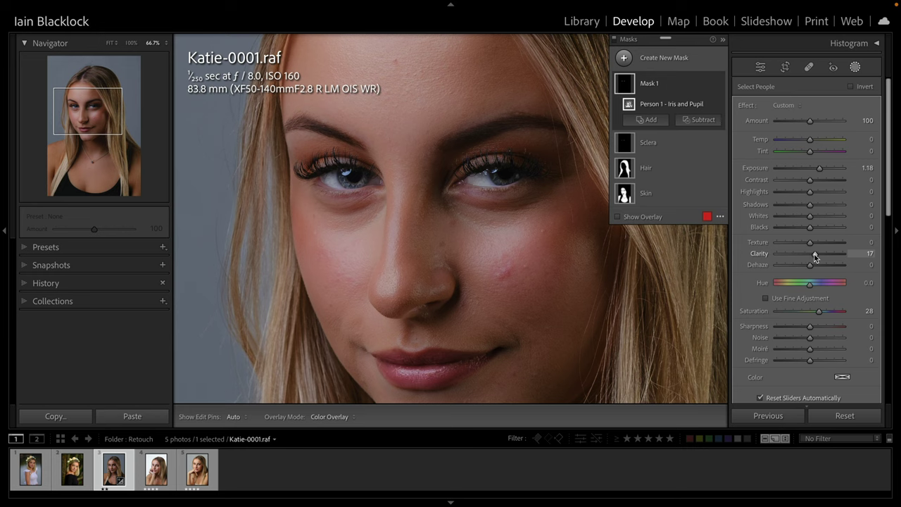
pyautogui.moveTo(814, 257); pyautogui.dragTo(816, 258)
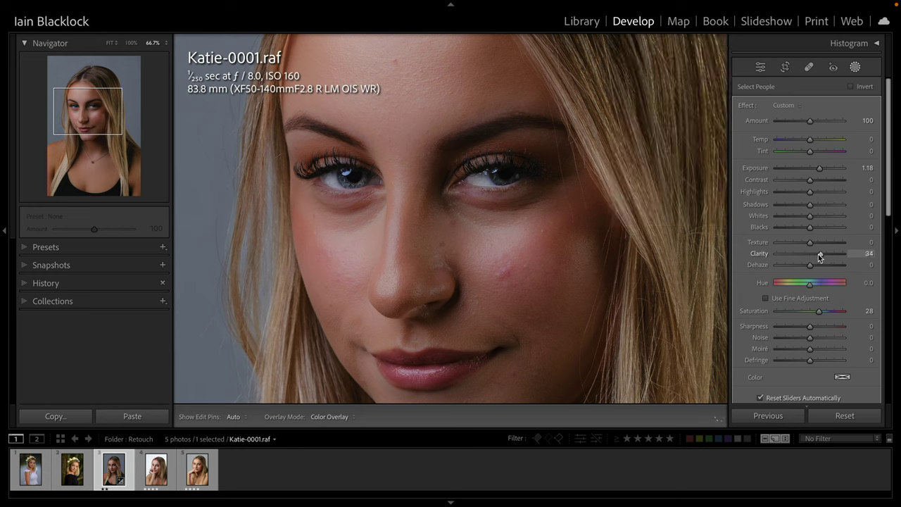
pyautogui.moveTo(819, 255)
pyautogui.mouseDown()
pyautogui.moveTo(808, 259)
pyautogui.moveTo(817, 257)
pyautogui.mouseUp()
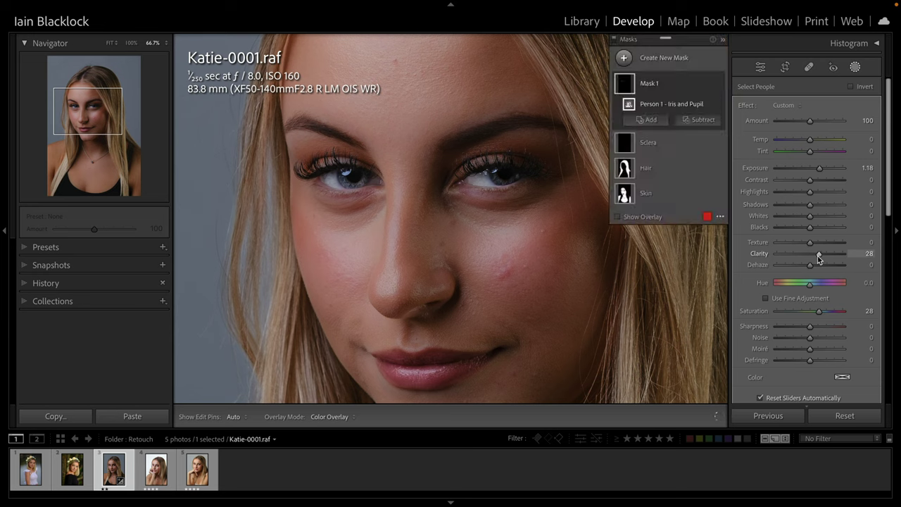
# Step: Rename the new iris and pupil mask as Iris
pyautogui.doubleClick(646, 85)
pyautogui.write('Iris')
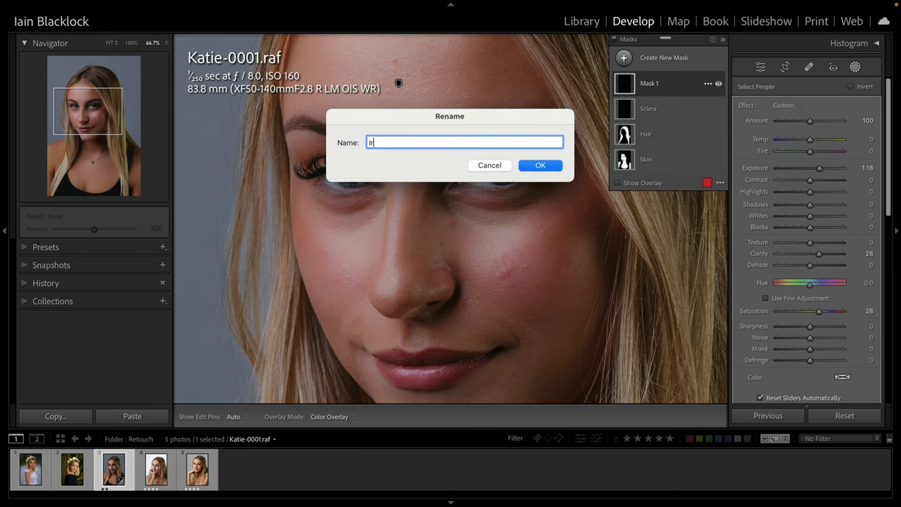
pyautogui.click(535, 166)
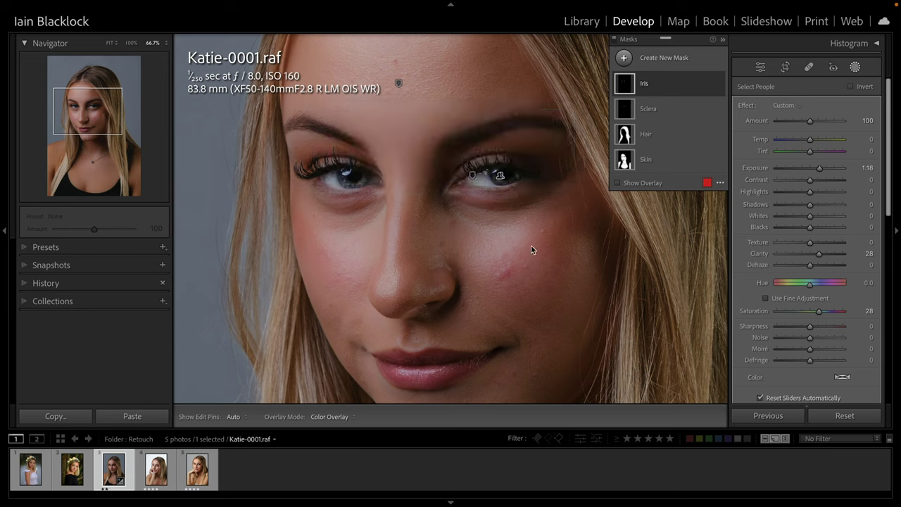
# Step: Leave masking and examine the brightened eyes in the context of the whole portrait
pyautogui.click(852, 69)
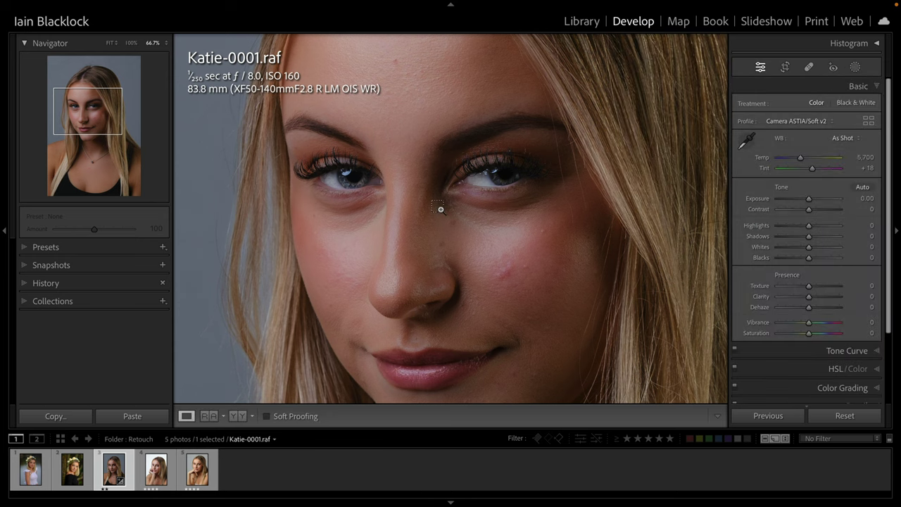
pyautogui.hotkey('ctrl', '-')
pyautogui.hotkey('ctrl', '-')
pyautogui.hotkey('ctrl', '-')
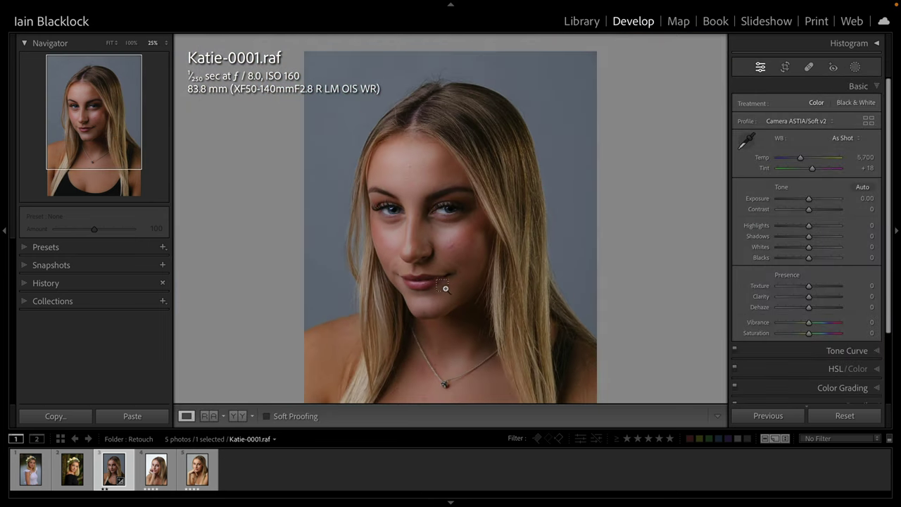
pyautogui.hotkey('ctrl', '-')
pyautogui.hotkey('ctrl', '0')
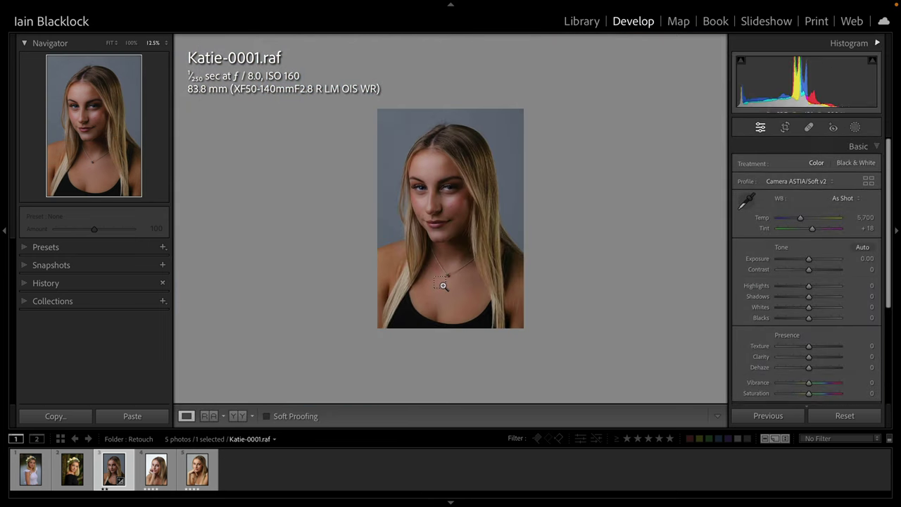
pyautogui.click(444, 285)
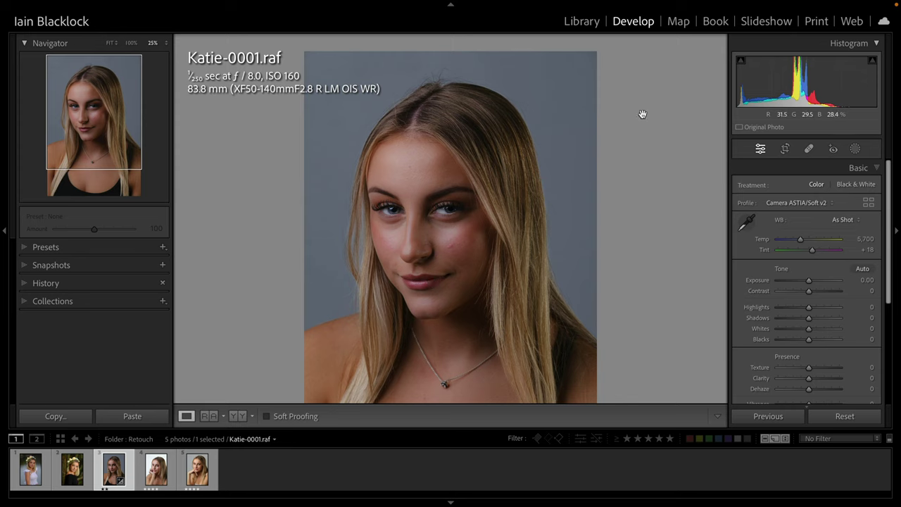
# Step: Create a new people mask covering only Person 1's eyebrows
pyautogui.click(855, 149)
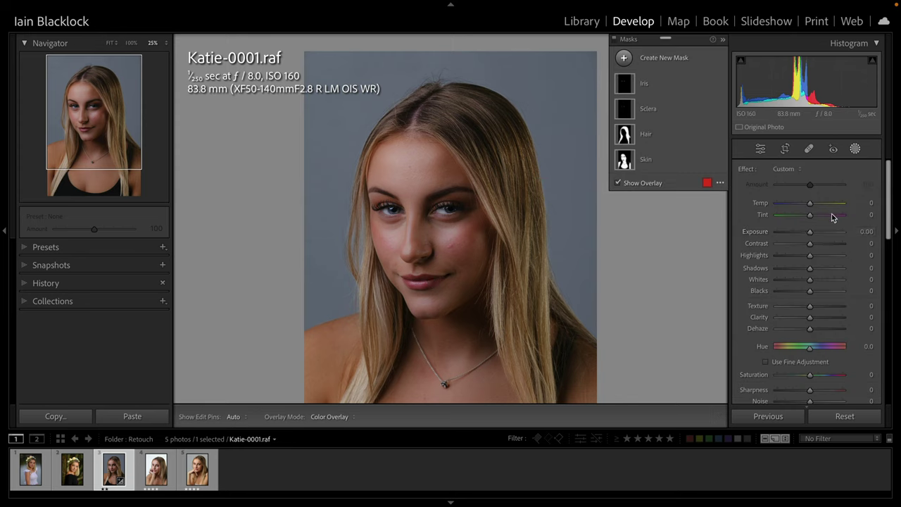
pyautogui.click(655, 60)
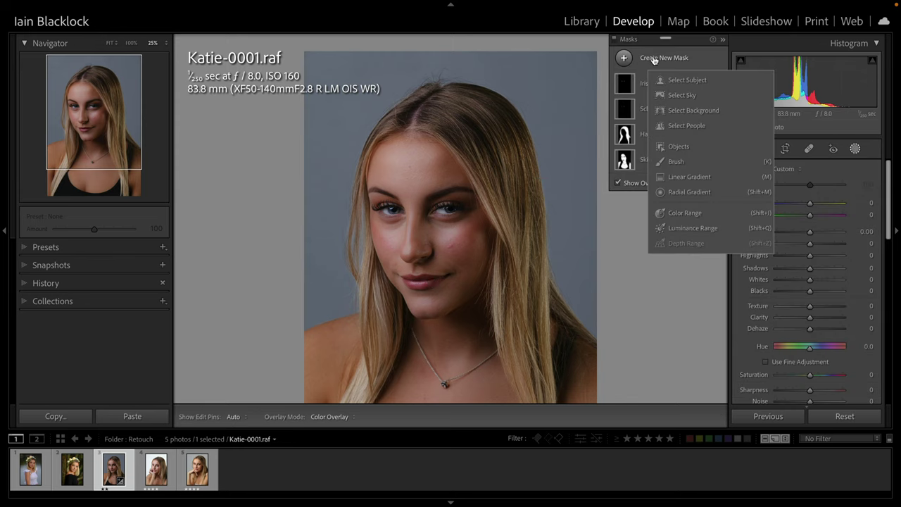
pyautogui.click(687, 126)
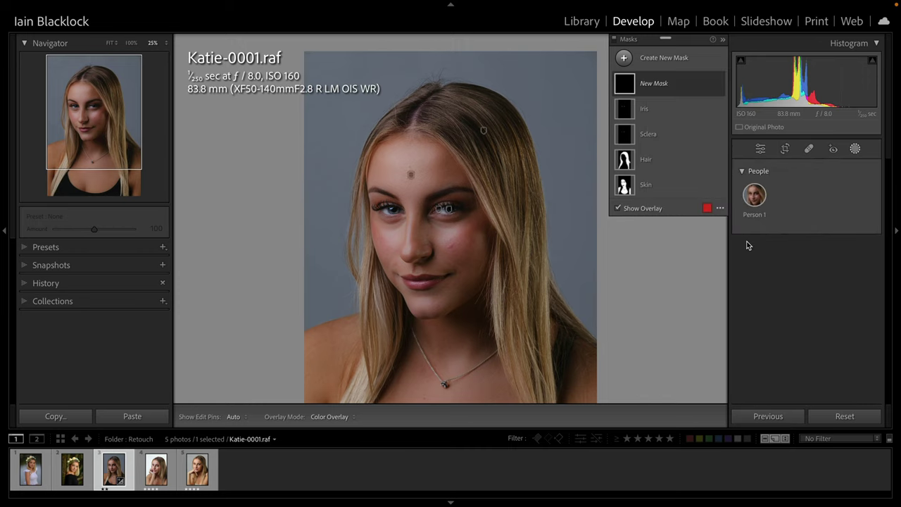
pyautogui.click(758, 202)
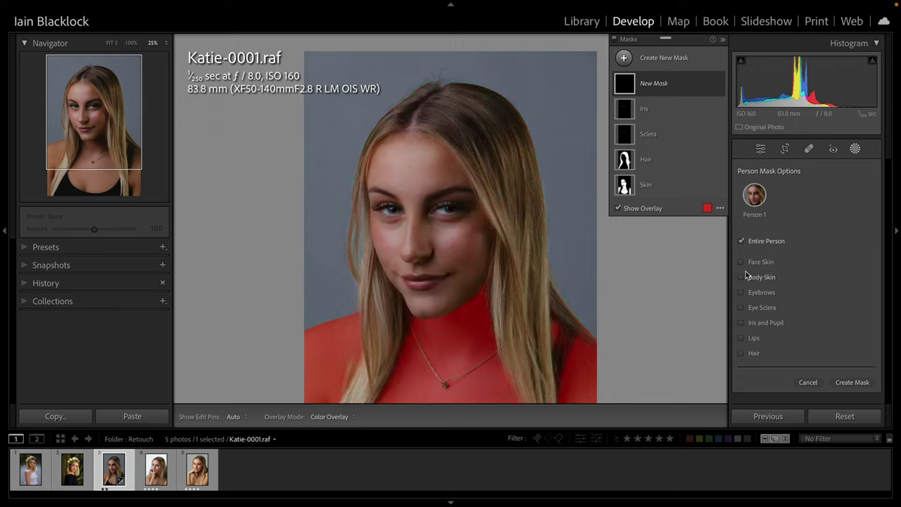
pyautogui.click(741, 294)
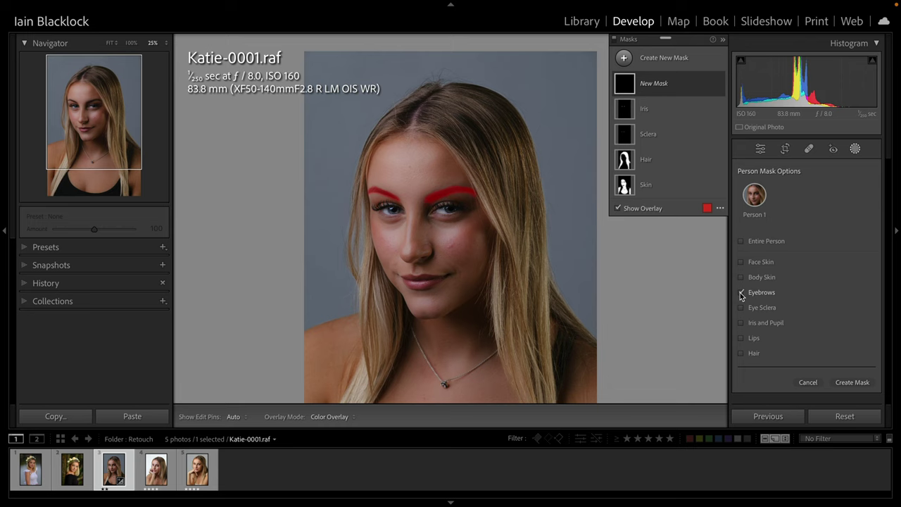
pyautogui.click(850, 385)
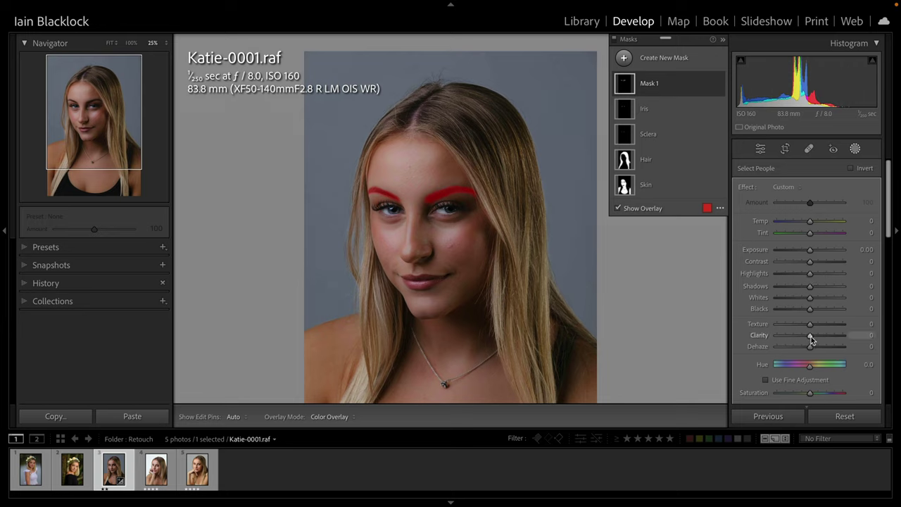
# Step: Define the eyebrows by setting their mask to Texture 15 and Clarity 25
pyautogui.moveTo(811, 339)
pyautogui.mouseDown()
pyautogui.moveTo(827, 339)
pyautogui.moveTo(813, 336)
pyautogui.moveTo(816, 327)
pyautogui.mouseUp()
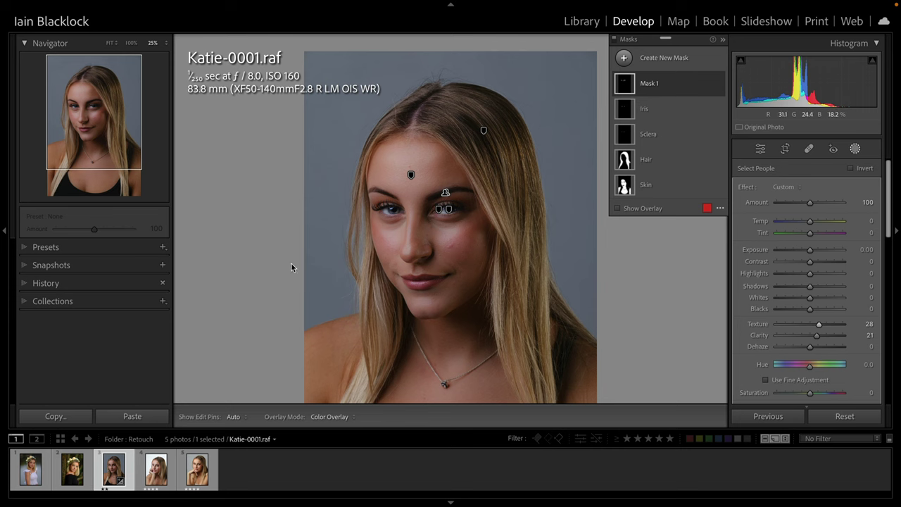
pyautogui.hotkey('ctrl', '=')
pyautogui.hotkey('ctrl', '=')
pyautogui.hotkey('ctrl', '=')
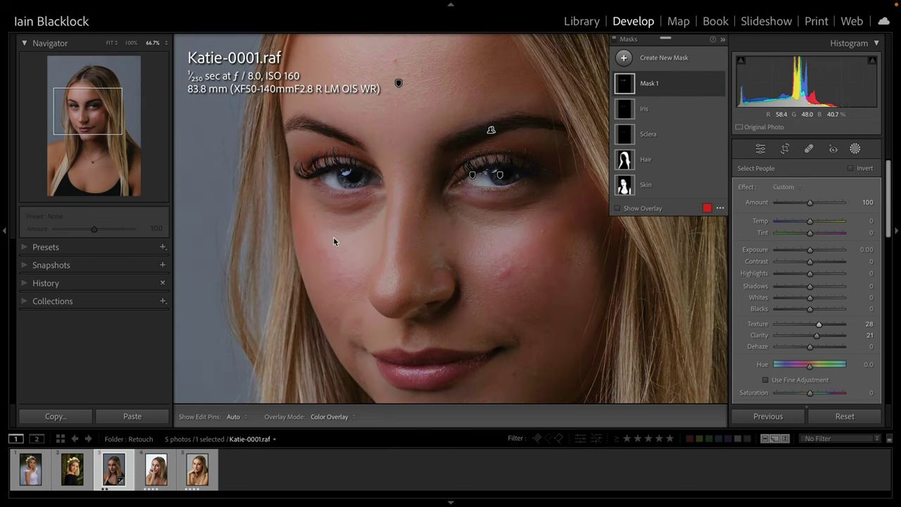
pyautogui.moveTo(361, 233); pyautogui.dragTo(378, 305)
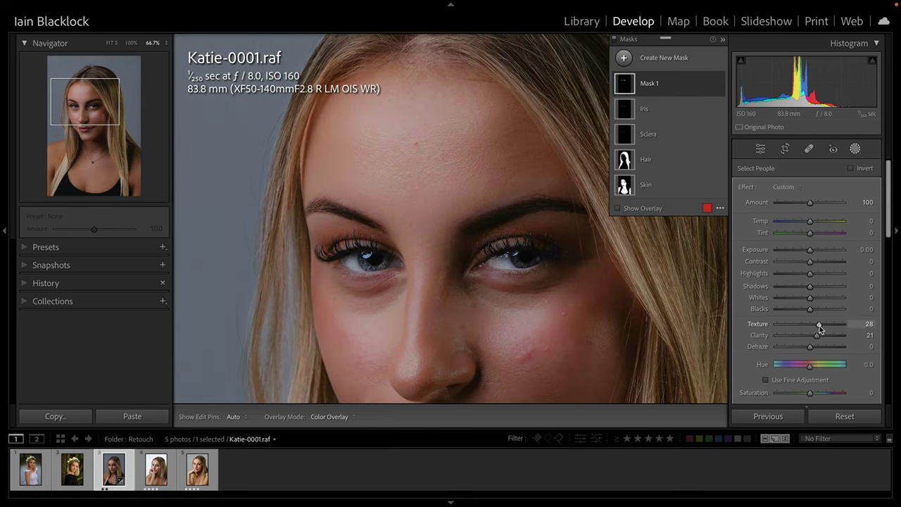
pyautogui.moveTo(819, 327)
pyautogui.mouseDown()
pyautogui.moveTo(803, 327)
pyautogui.moveTo(844, 330)
pyautogui.moveTo(815, 329)
pyautogui.moveTo(819, 338)
pyautogui.mouseUp()
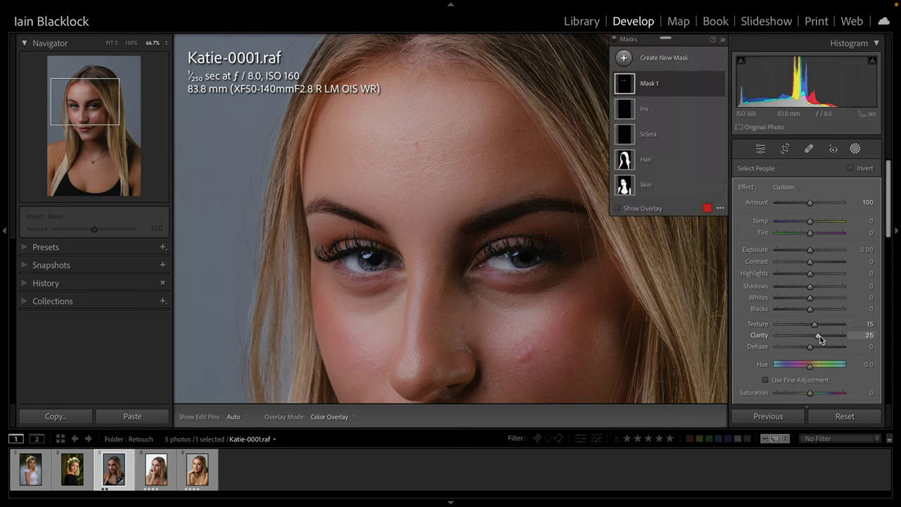
# Step: Rename the new eyebrow mask as Eyebrows and preview the area it covers
pyautogui.doubleClick(648, 84)
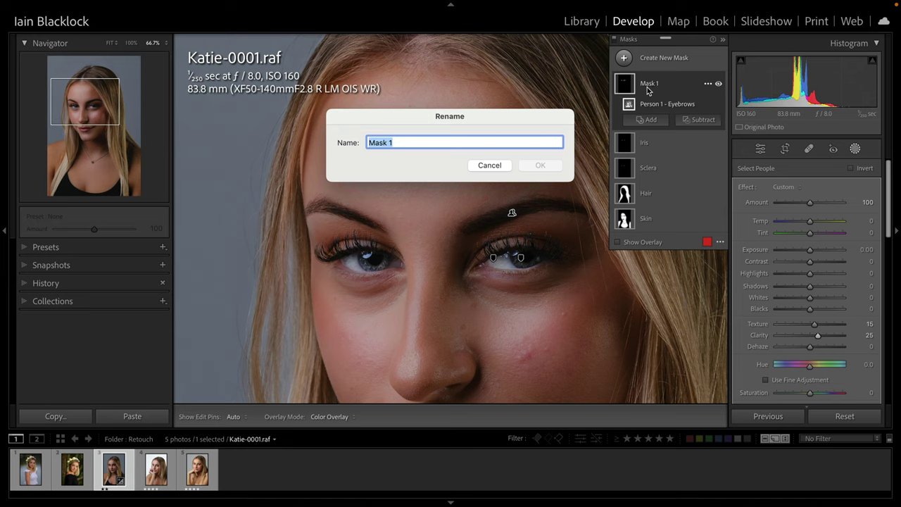
pyautogui.write('Eyebro')
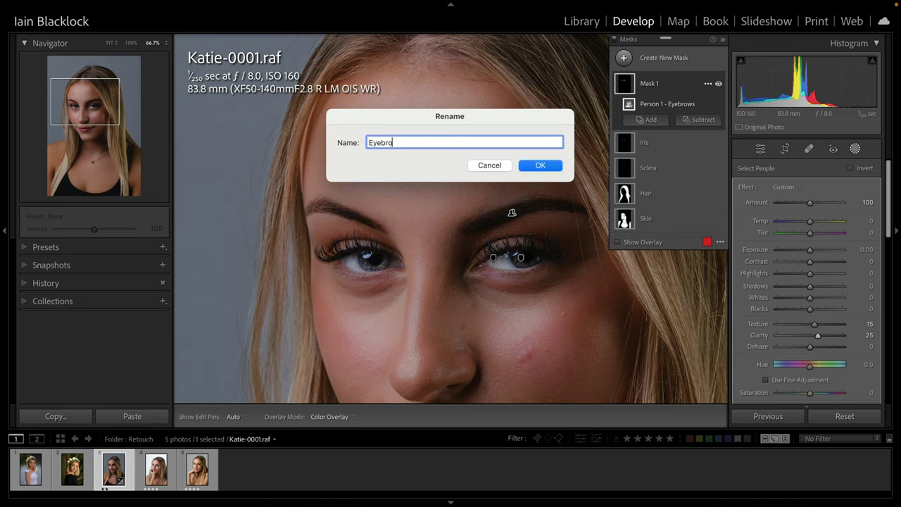
pyautogui.write('ws')
pyautogui.press('Return')
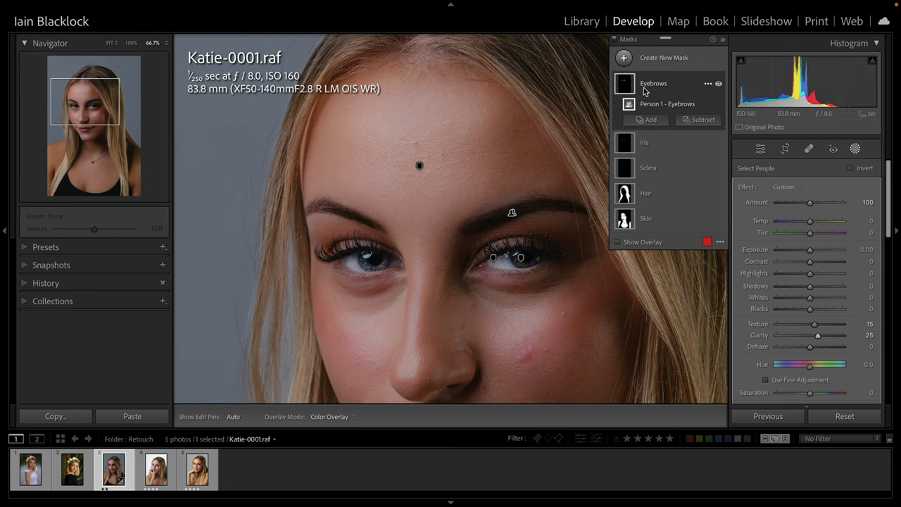
pyautogui.moveTo(633, 93)
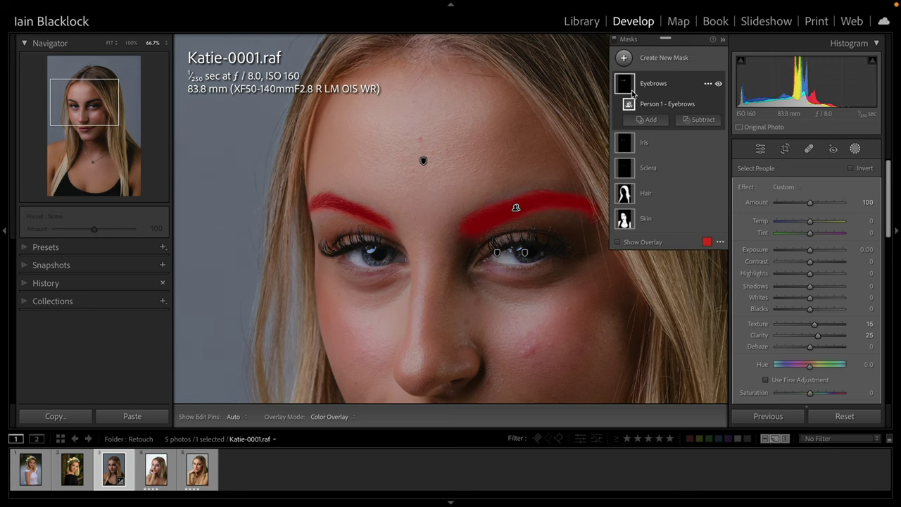
# Step: Create a new people mask covering only Person 1's lips
pyautogui.click(624, 59)
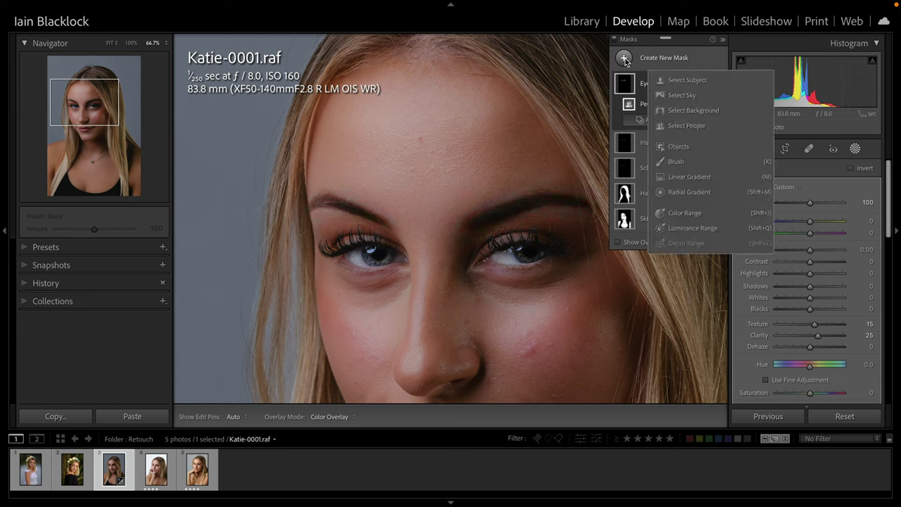
pyautogui.click(677, 126)
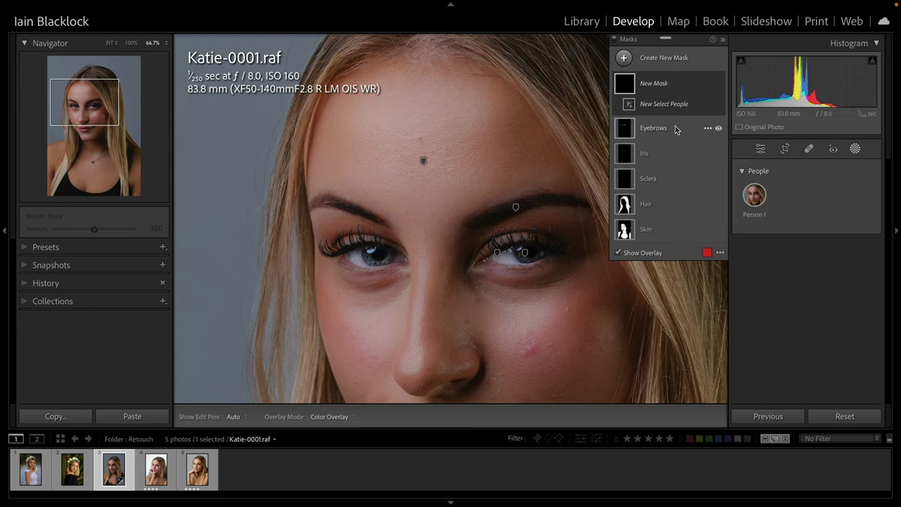
pyautogui.click(755, 195)
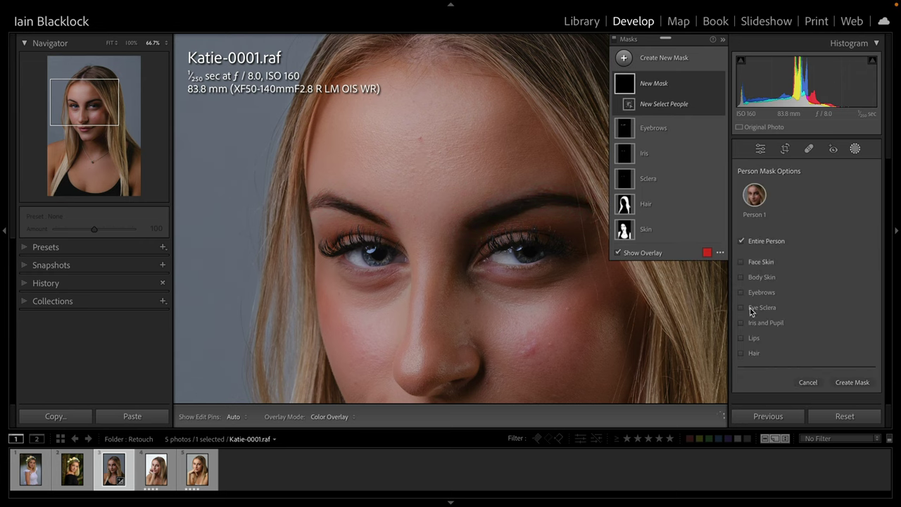
pyautogui.click(741, 338)
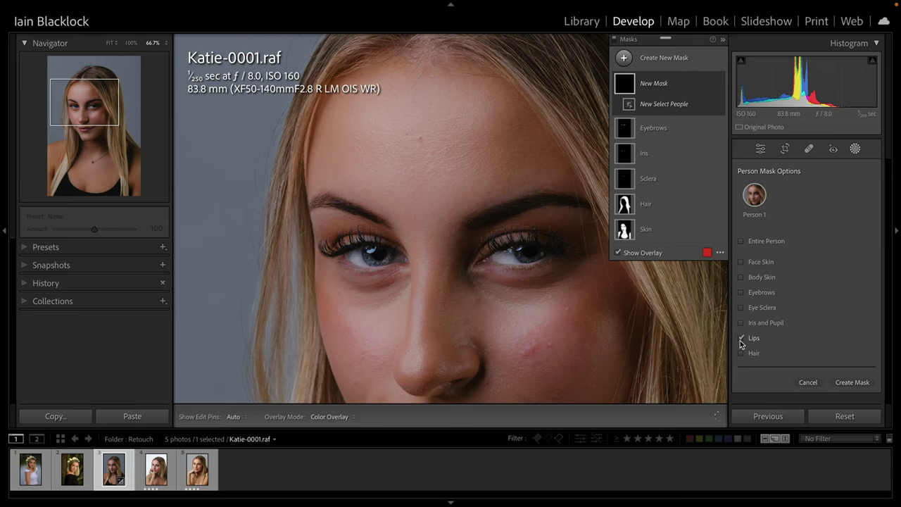
pyautogui.click(850, 383)
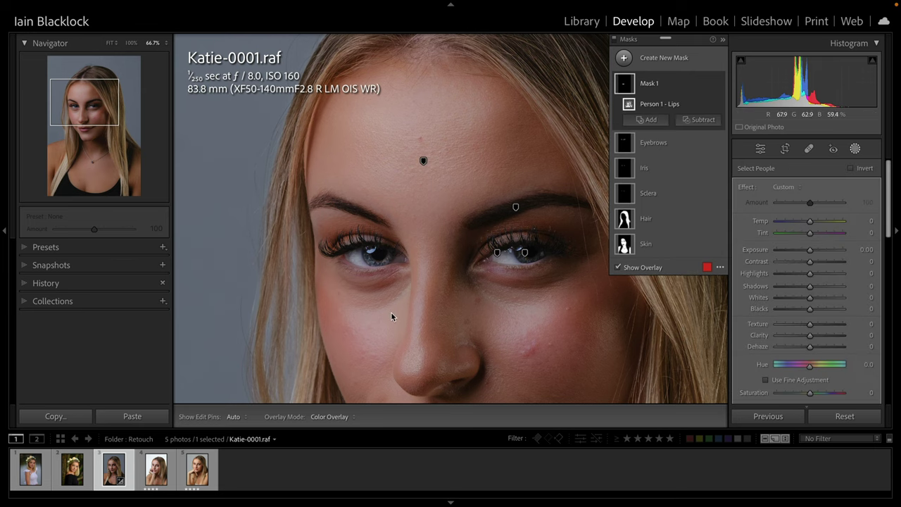
pyautogui.moveTo(411, 341); pyautogui.dragTo(382, 146)
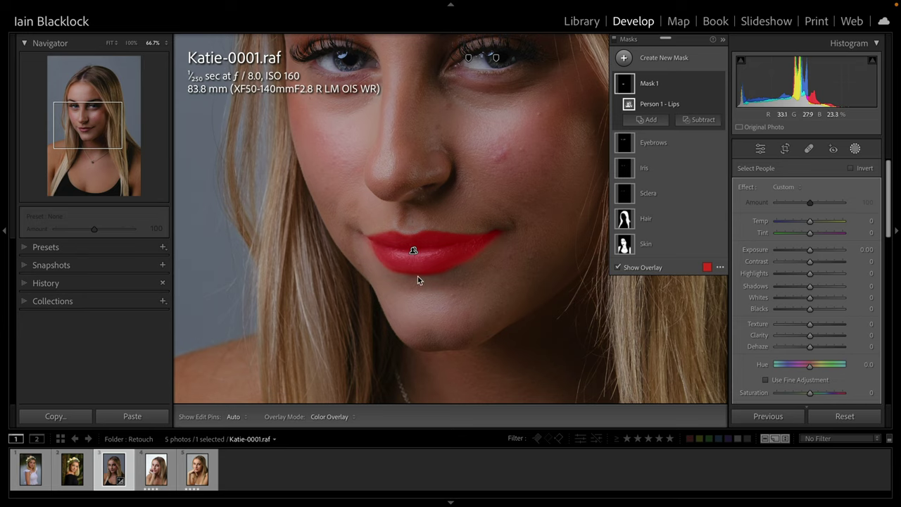
# Step: Compare the lips with and without the mask overlay, and change the overlay color to blue
pyautogui.click(618, 268)
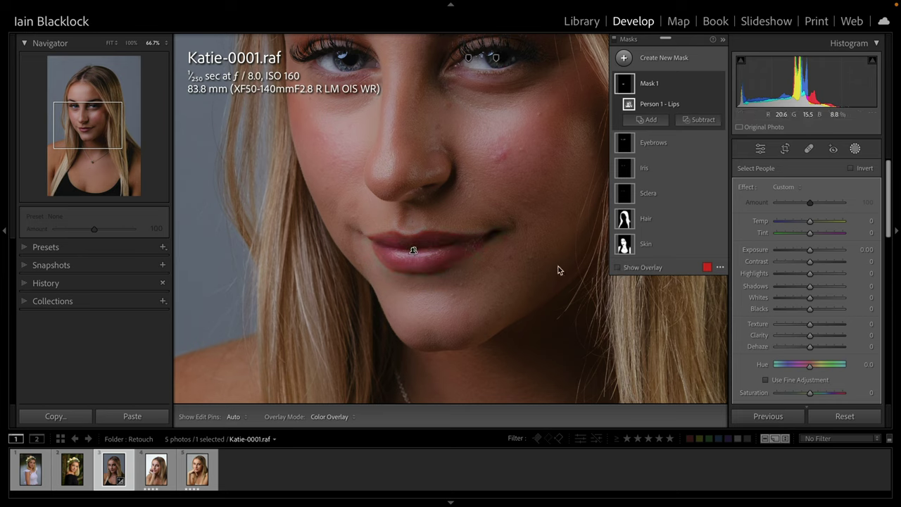
pyautogui.click(618, 270)
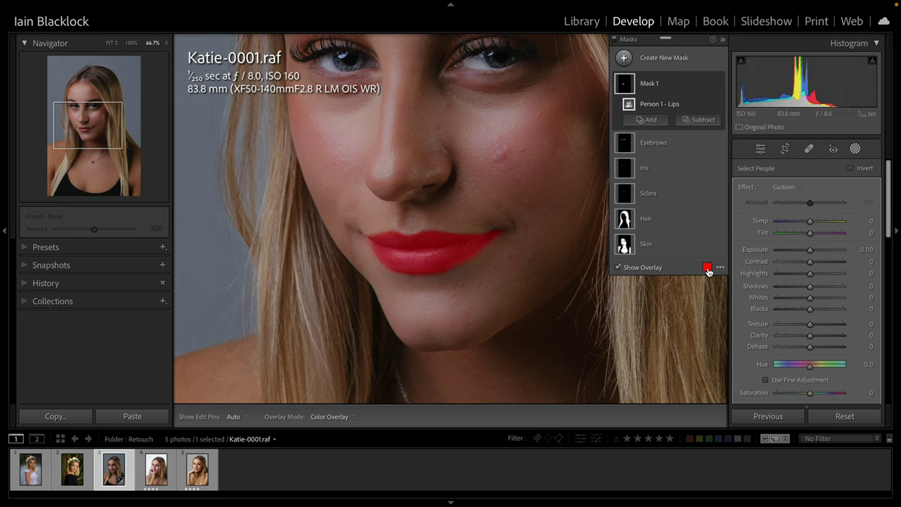
pyautogui.click(707, 269)
pyautogui.click(487, 238)
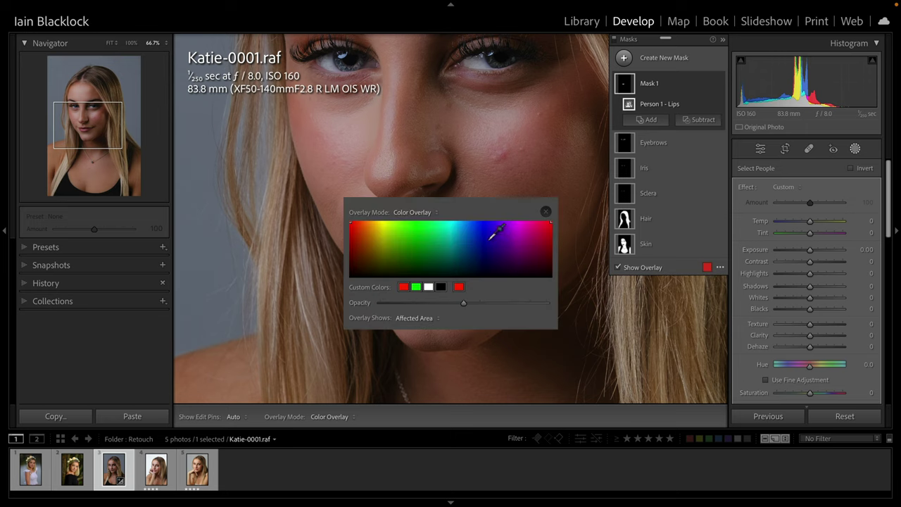
pyautogui.click(436, 211)
pyautogui.click(455, 211)
pyautogui.moveTo(523, 203); pyautogui.dragTo(296, 191)
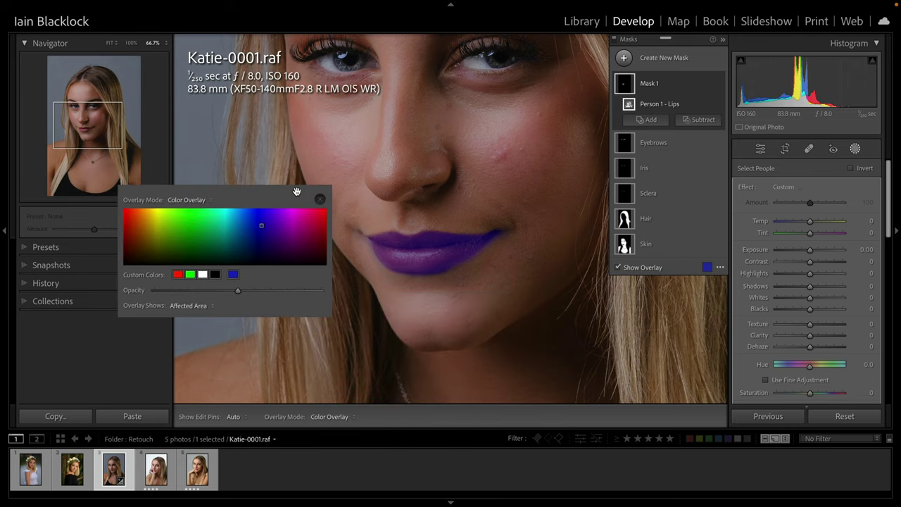
# Step: Lower the mask overlay's opacity to a faint tint and set its color to the red preset
pyautogui.moveTo(238, 291)
pyautogui.mouseDown()
pyautogui.moveTo(208, 291)
pyautogui.moveTo(312, 296)
pyautogui.moveTo(201, 288)
pyautogui.moveTo(248, 298)
pyautogui.moveTo(238, 295)
pyautogui.mouseUp()
pyautogui.moveTo(239, 294); pyautogui.dragTo(178, 291)
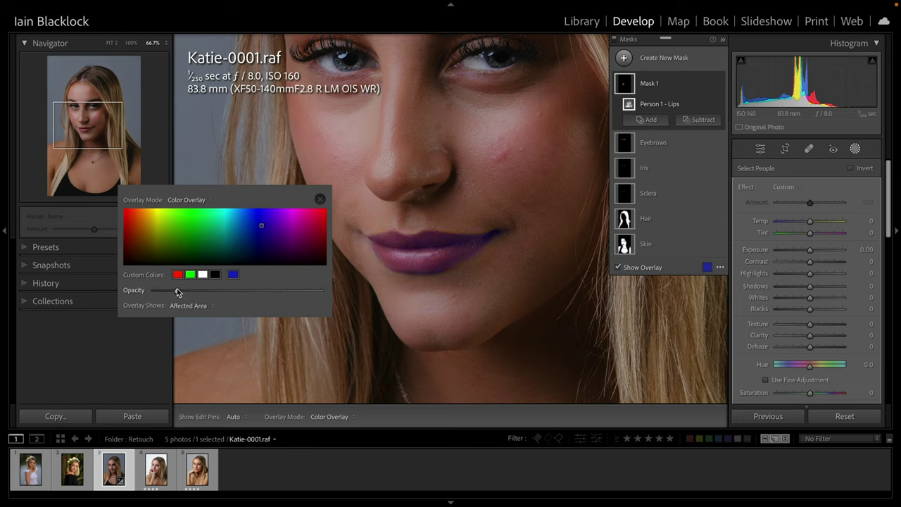
pyautogui.click(318, 211)
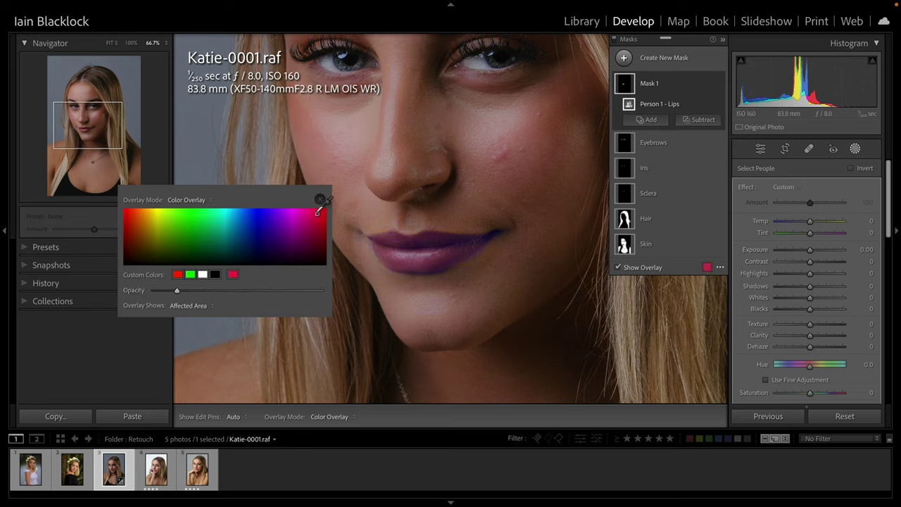
pyautogui.click(177, 273)
pyautogui.click(320, 199)
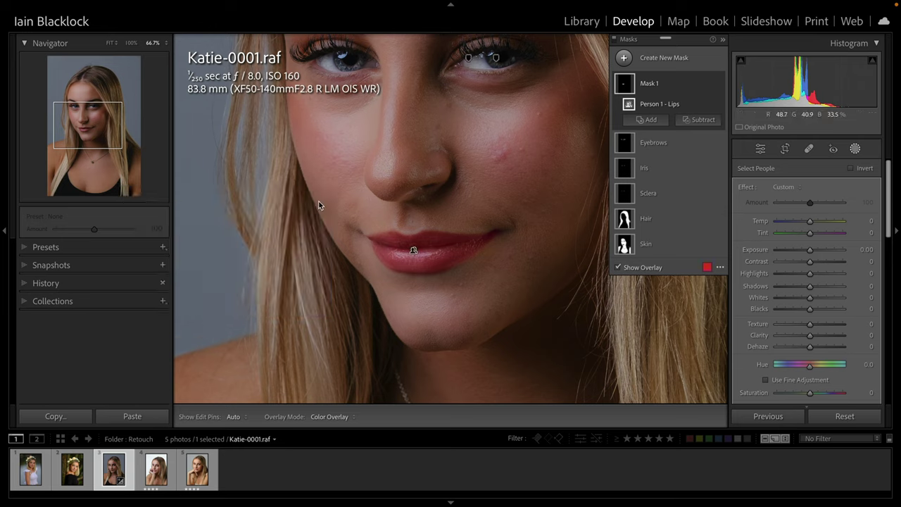
# Step: Hide the overlay and enhance the lips with Saturation 47, Clarity 14 and Texture 15
pyautogui.click(617, 267)
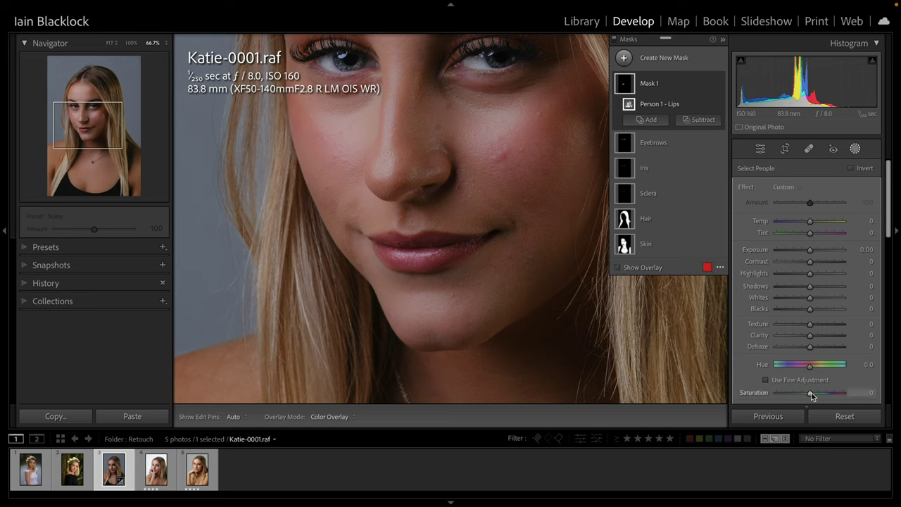
pyautogui.moveTo(812, 396); pyautogui.dragTo(827, 396)
pyautogui.moveTo(828, 396); pyautogui.dragTo(827, 397)
pyautogui.click(810, 336)
pyautogui.moveTo(809, 336); pyautogui.dragTo(815, 336)
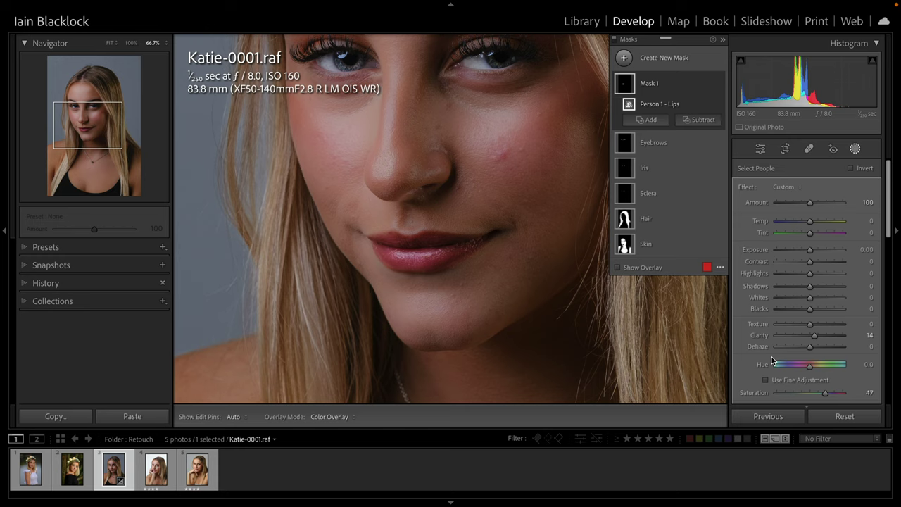
pyautogui.moveTo(810, 326); pyautogui.dragTo(815, 326)
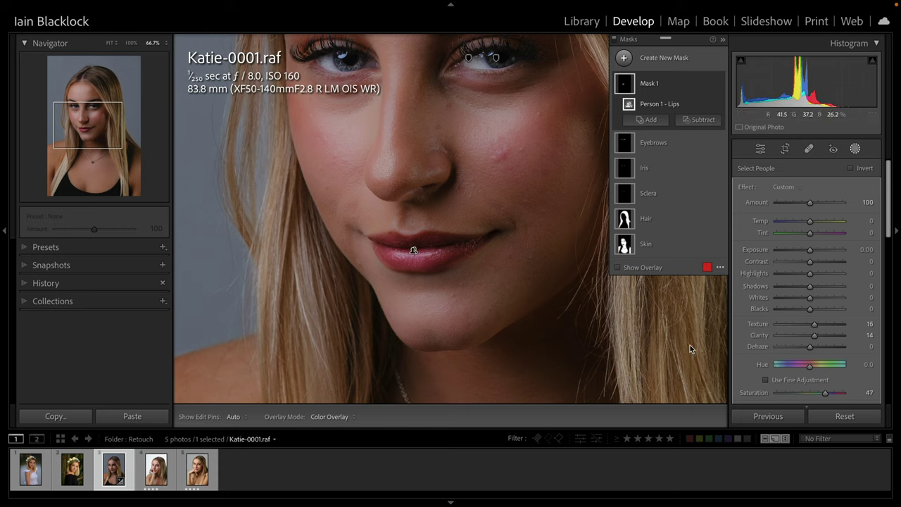
# Step: Rename the new lips mask as Lips
pyautogui.doubleClick(649, 87)
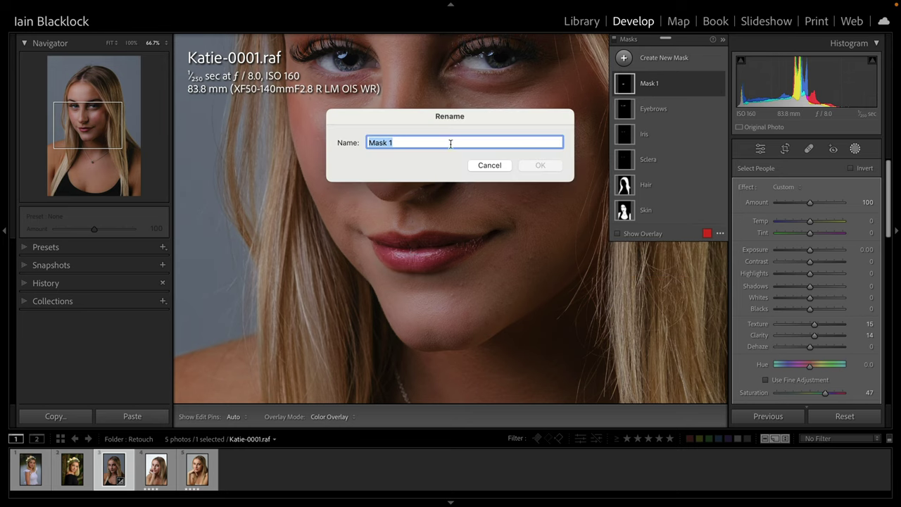
pyautogui.write('Lips')
pyautogui.press('Return')
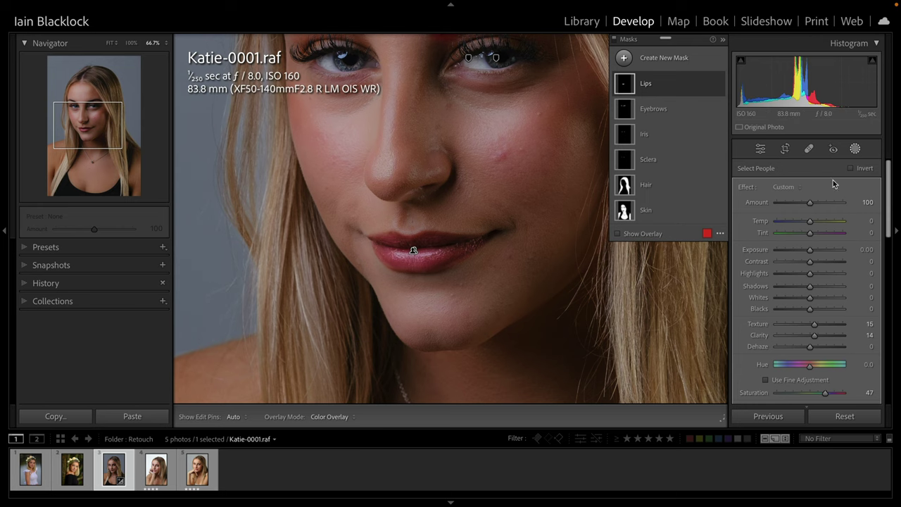
# Step: Leave masking and compare the whole portrait before and after retouching side by side
pyautogui.click(856, 150)
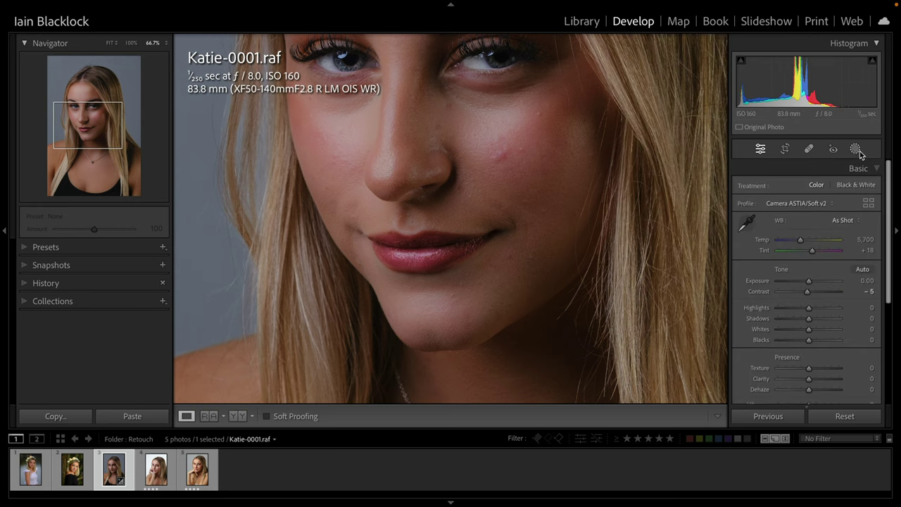
pyautogui.click(448, 162)
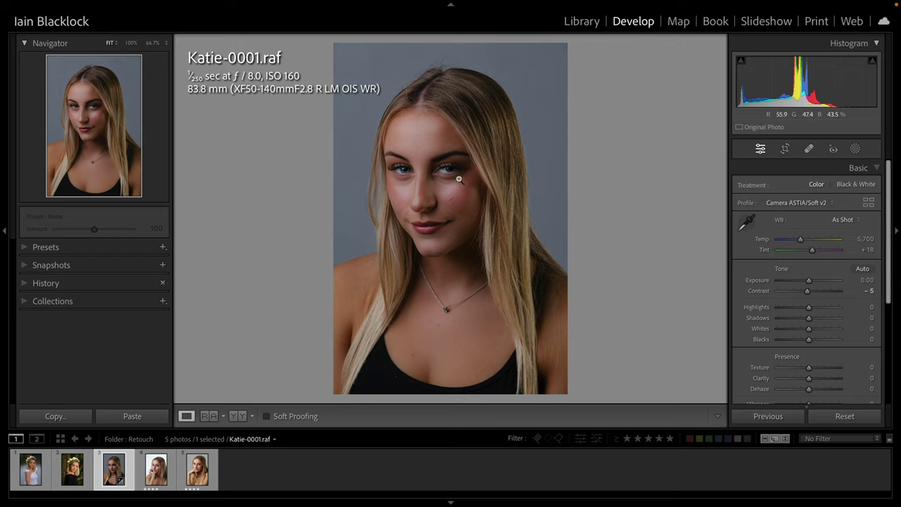
pyautogui.click(239, 417)
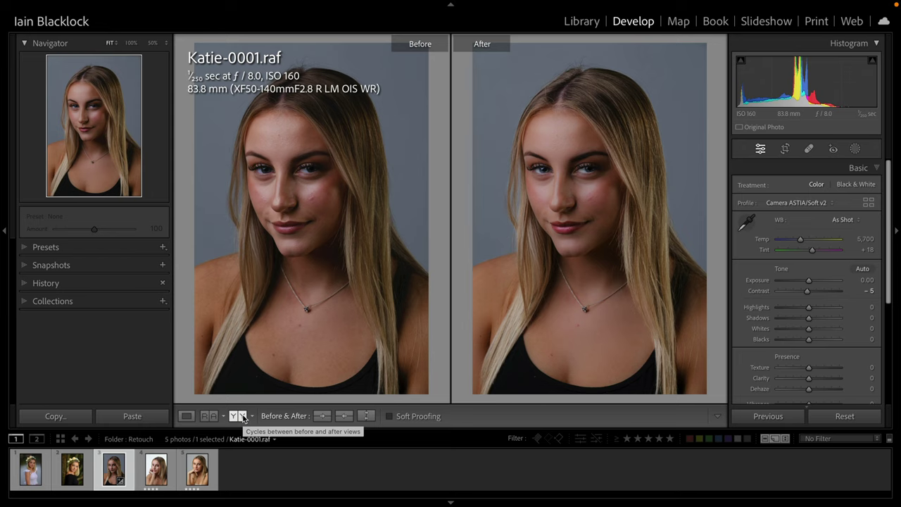
pyautogui.click(809, 150)
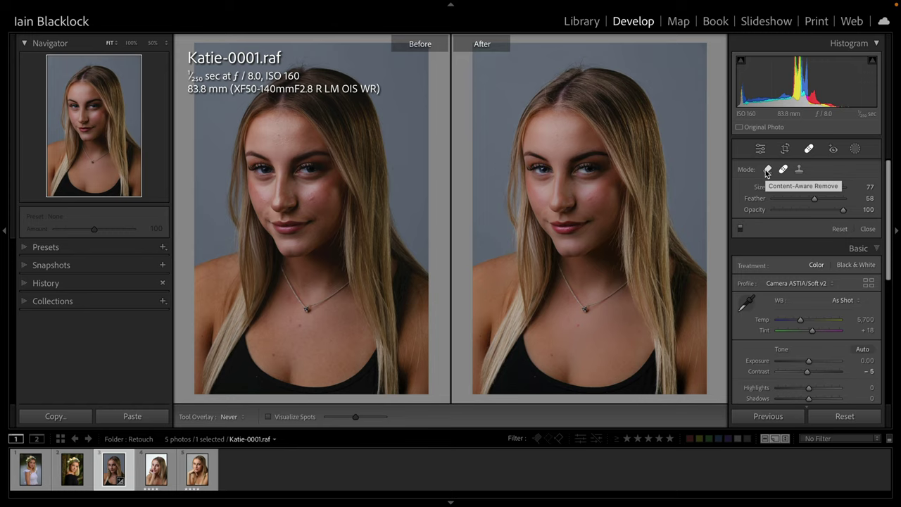
pyautogui.click(809, 149)
# Step: Return to the single-photo view at 50% zoom on the face and activate healing in Content-Aware Remove mode
pyautogui.click(186, 416)
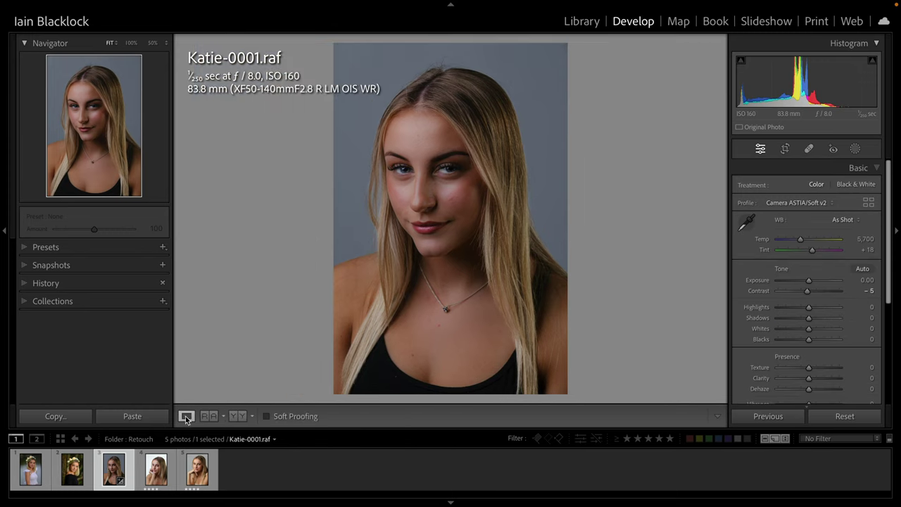
pyautogui.press('super+equal')
pyautogui.press('super+equal')
pyautogui.press('super+equal')
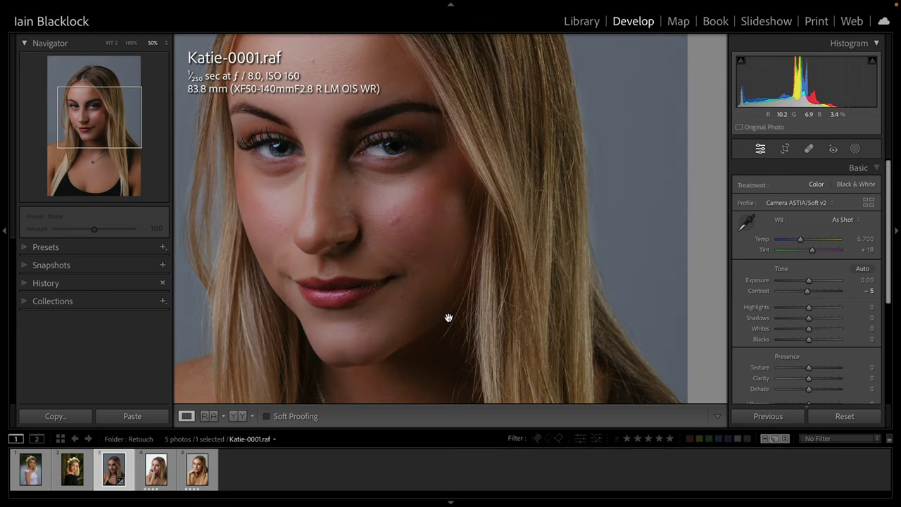
pyautogui.click(809, 149)
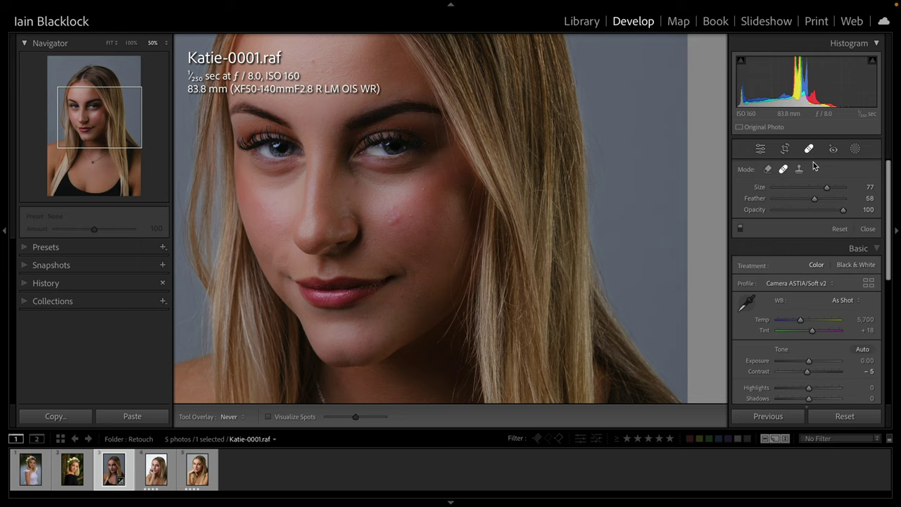
pyautogui.click(768, 170)
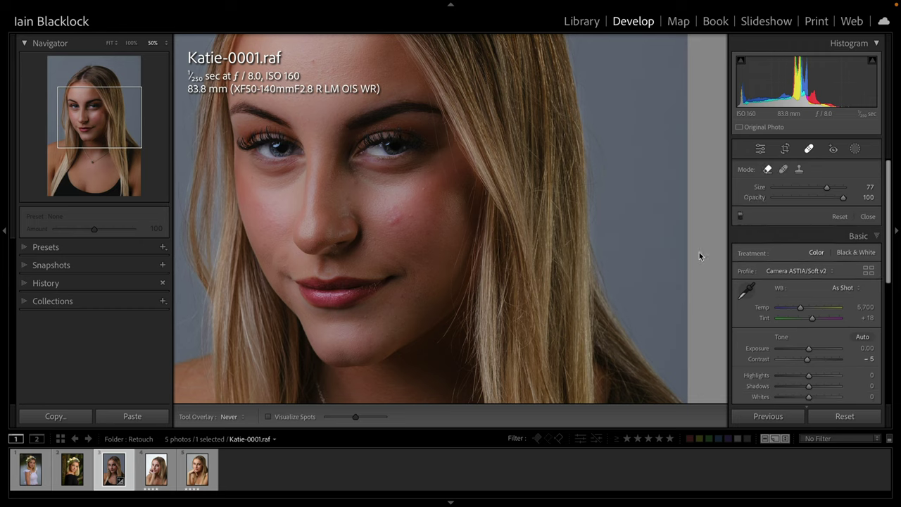
# Step: Remove the small bright blemish high on the cheek beside the hair, using a smaller Content-Aware Remove brush
pyautogui.press('[')
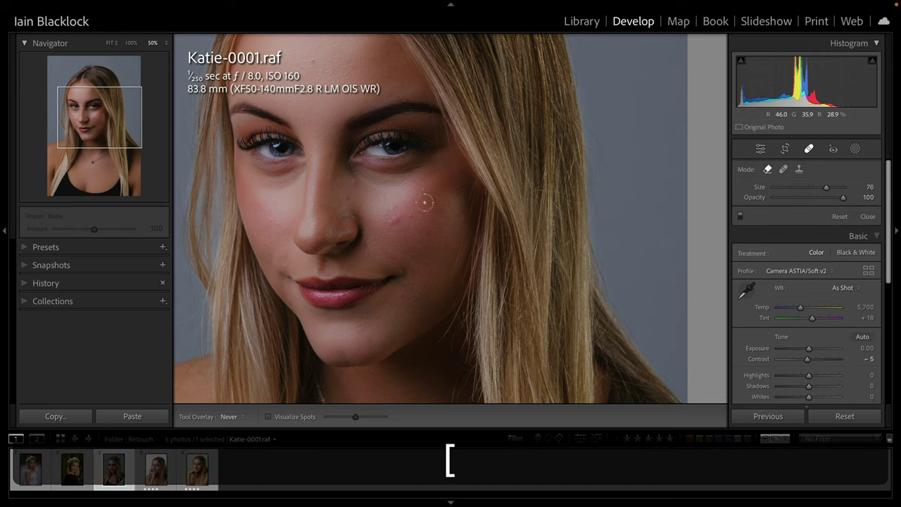
pyautogui.press(']')
pyautogui.press('[')
pyautogui.press('[')
pyautogui.press('[')
pyautogui.press('[')
pyautogui.press('[')
pyautogui.press(']')
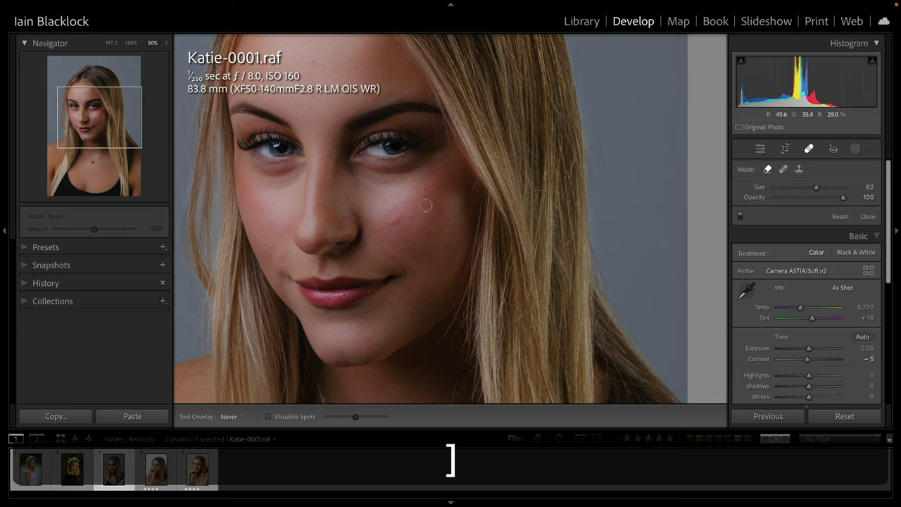
pyautogui.press('[')
pyautogui.press('[')
pyautogui.press('[')
pyautogui.press('[')
pyautogui.press('[')
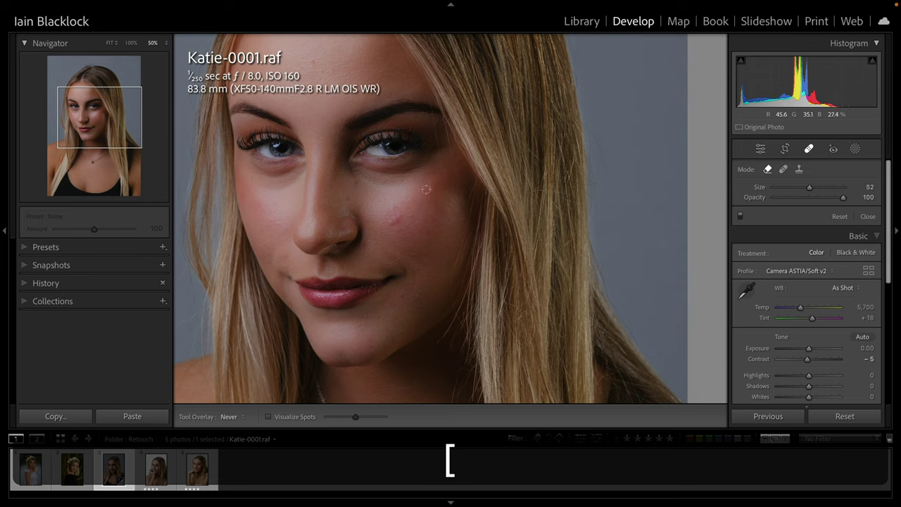
pyautogui.click(450, 217)
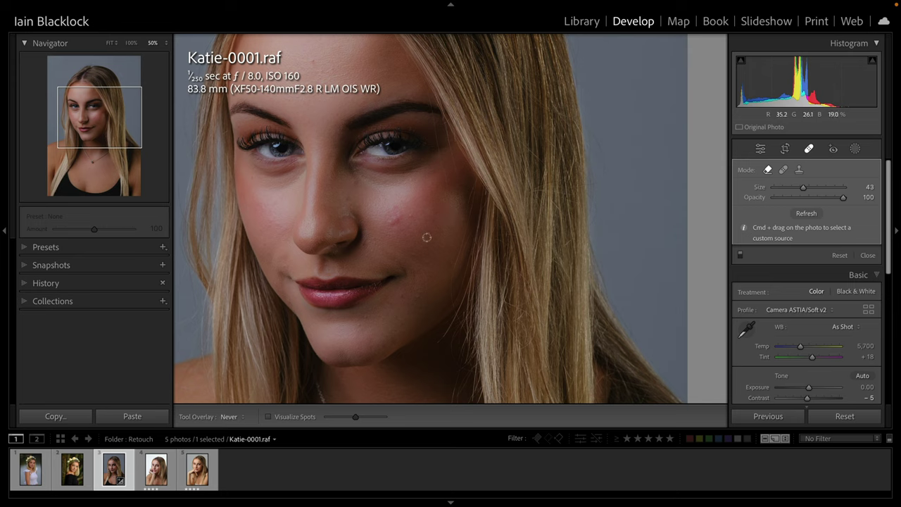
# Step: Set the tool overlay to Auto and remove the red blemishes in the middle of the cheek with brush size 52
pyautogui.click(228, 417)
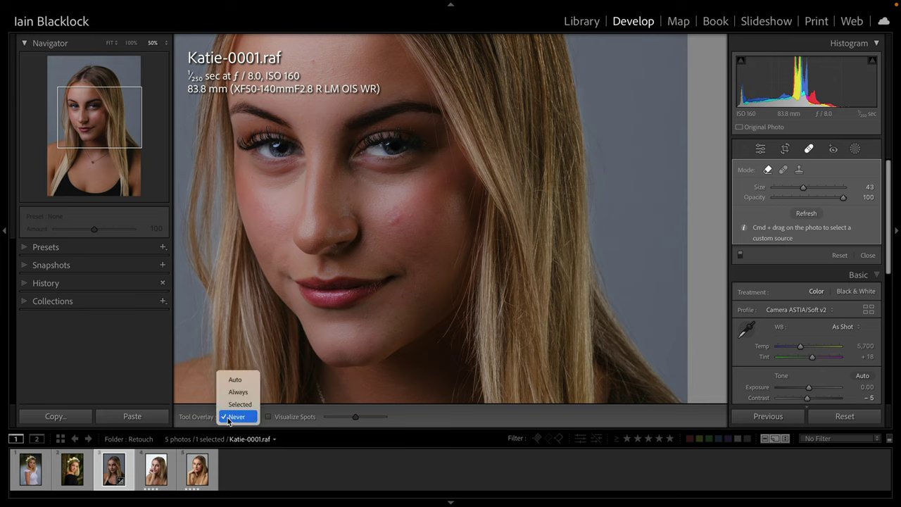
pyautogui.click(234, 380)
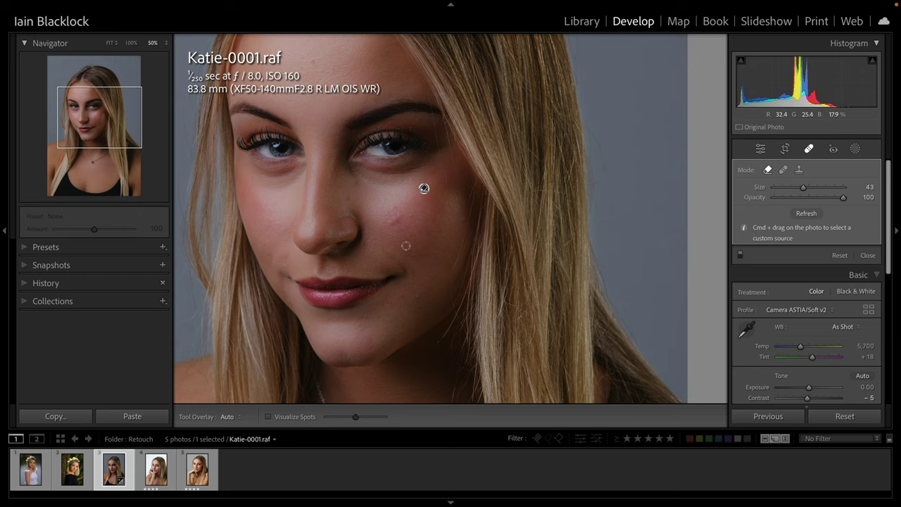
pyautogui.press(']')
pyautogui.click(410, 215)
pyautogui.click(396, 217)
pyautogui.click(425, 188)
# Step: Set the tool overlay to Never and remove the spots on the lower cheek, beside the mouth and on the chin with brush size 43
pyautogui.click(227, 416)
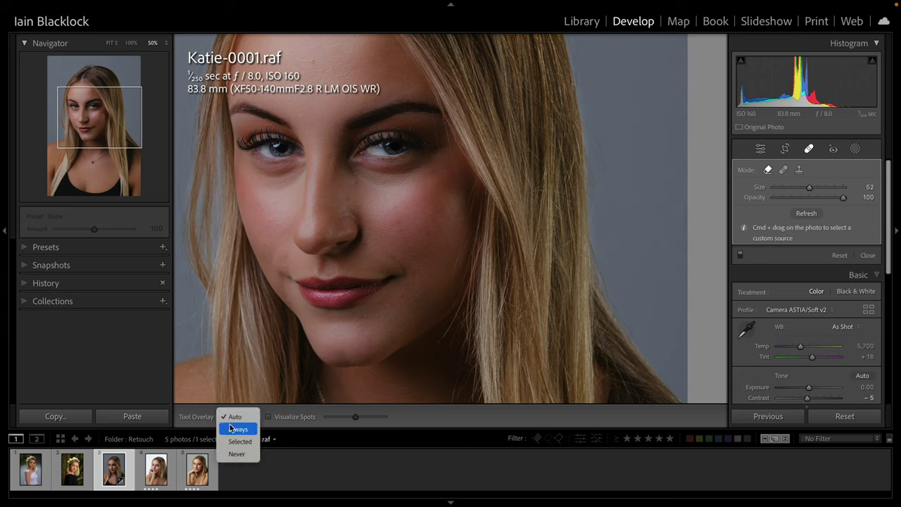
pyautogui.click(236, 454)
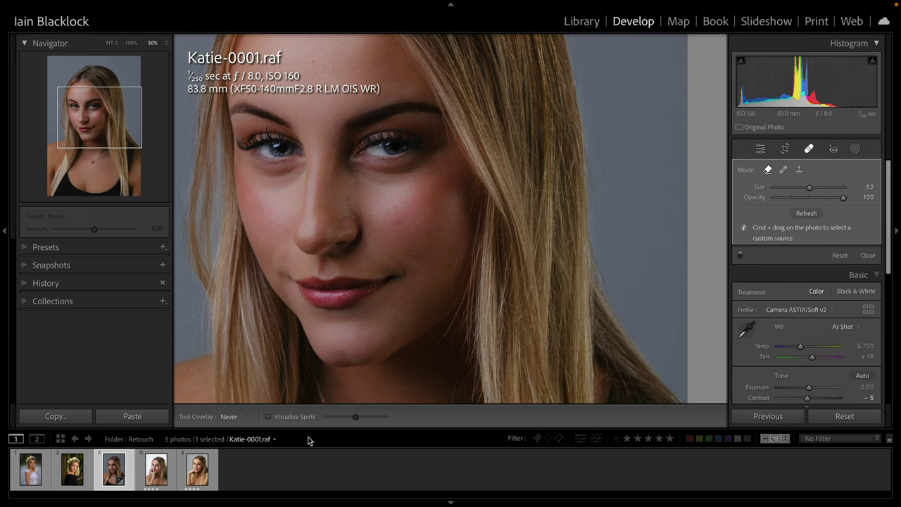
pyautogui.press('[')
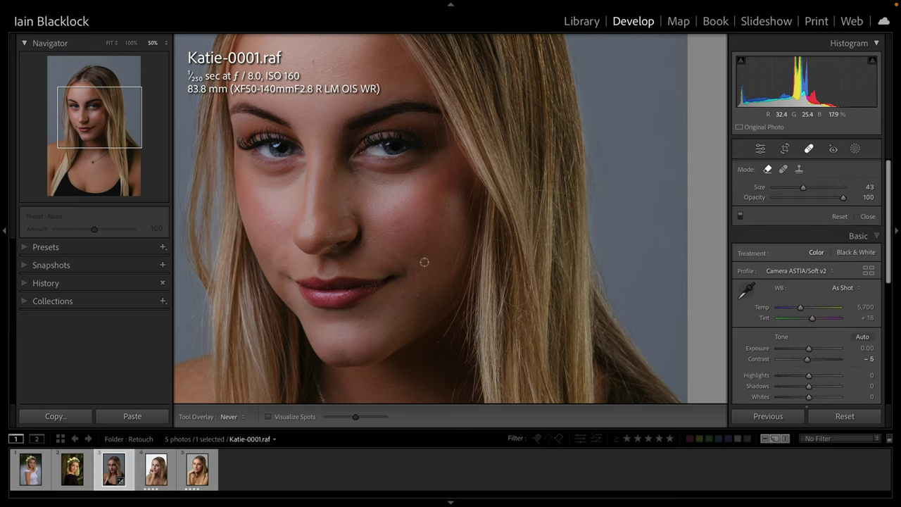
pyautogui.click(422, 261)
pyautogui.click(401, 296)
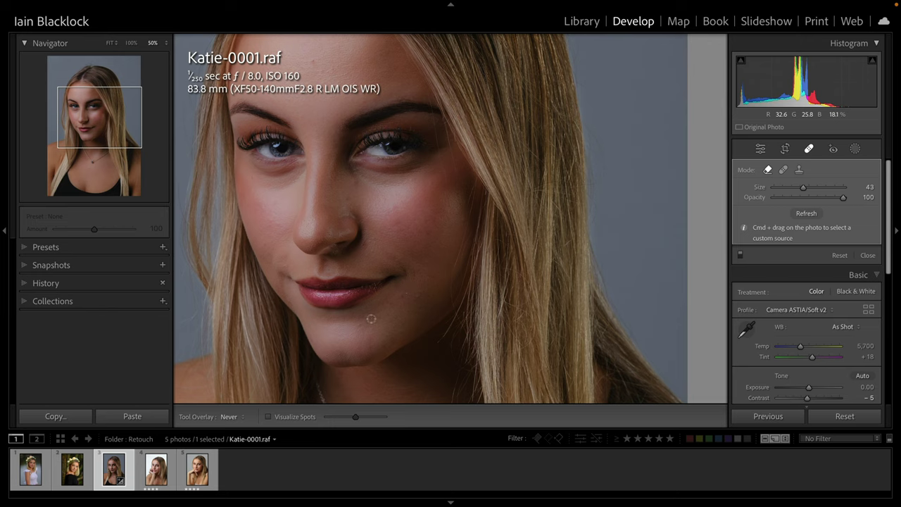
pyautogui.click(368, 334)
# Step: Remove the marks on the cheek beside the nose and below the inner corner of the eye, enlarging the brush for the latter
pyautogui.click(375, 244)
pyautogui.press(']')
pyautogui.click(356, 184)
pyautogui.press('[')
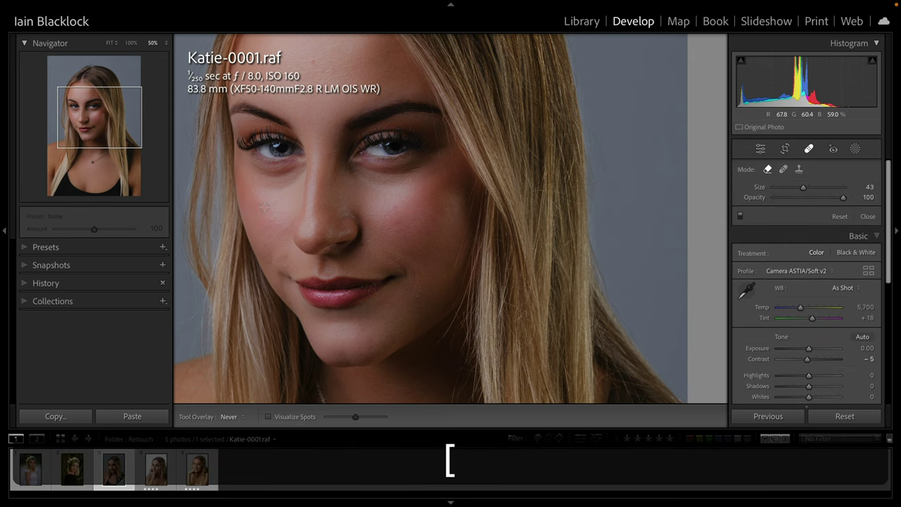
pyautogui.press('[')
pyautogui.press('[')
pyautogui.press('[')
pyautogui.press('[')
pyautogui.press('[')
pyautogui.press('[')
pyautogui.press('[')
pyautogui.press('[')
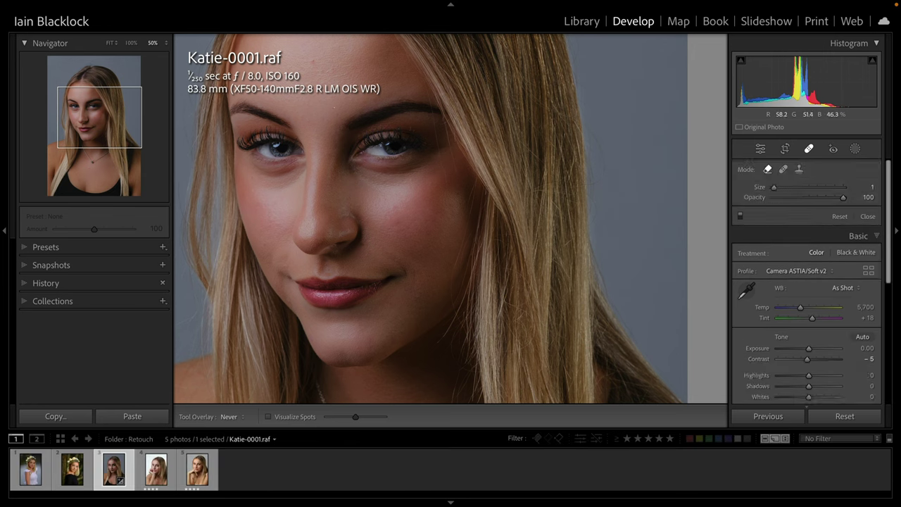
# Step: Remove the small blemishes on the forehead above the eyebrows with brush size 48
pyautogui.press('space')
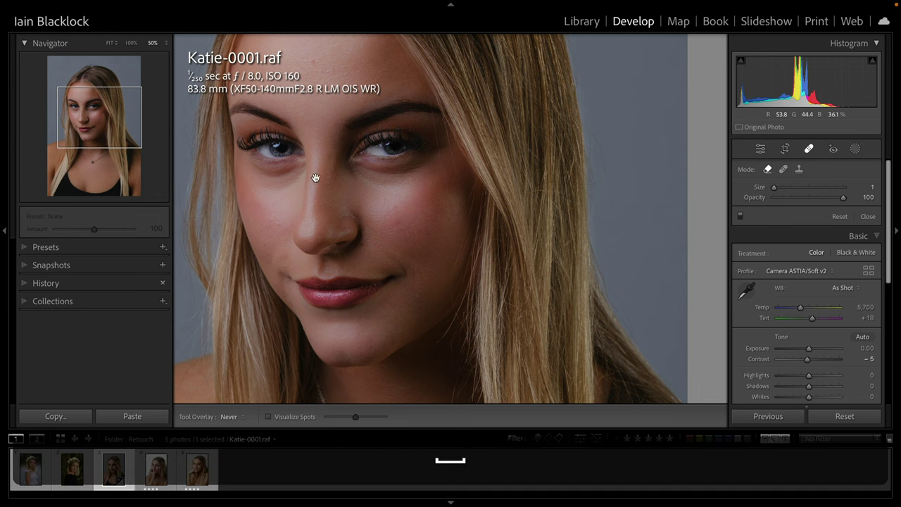
pyautogui.moveTo(312, 121); pyautogui.dragTo(364, 221)
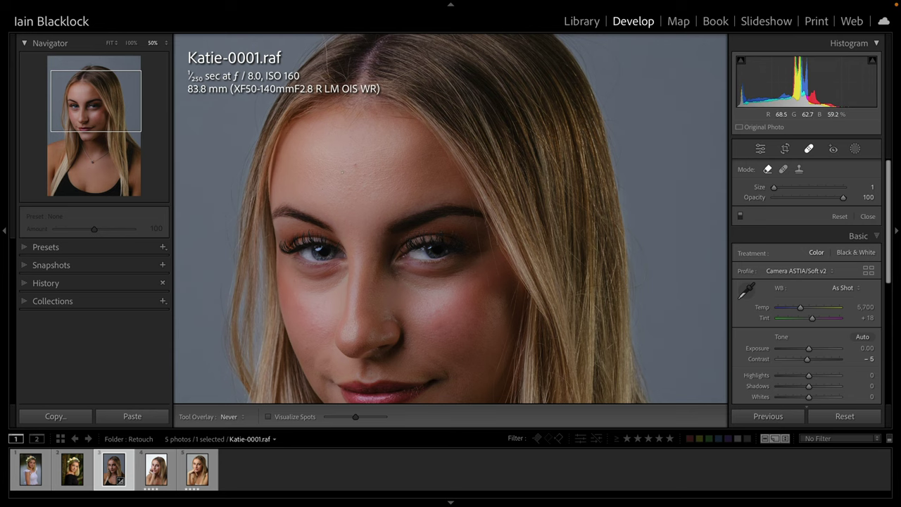
pyautogui.press(']')
pyautogui.press(']')
pyautogui.press(']')
pyautogui.press(']')
pyautogui.press(']')
pyautogui.press(']')
pyautogui.press(']')
pyautogui.press(']')
pyautogui.press(']')
pyautogui.press(']')
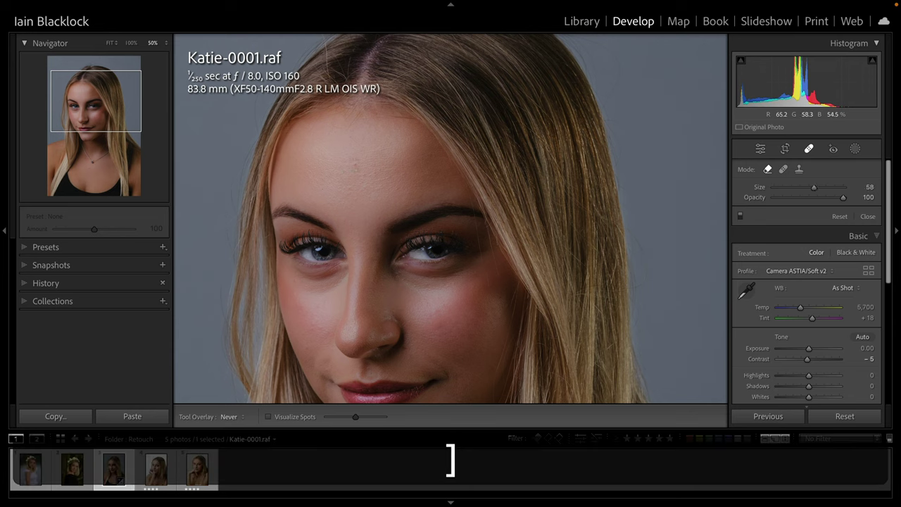
pyautogui.press('[')
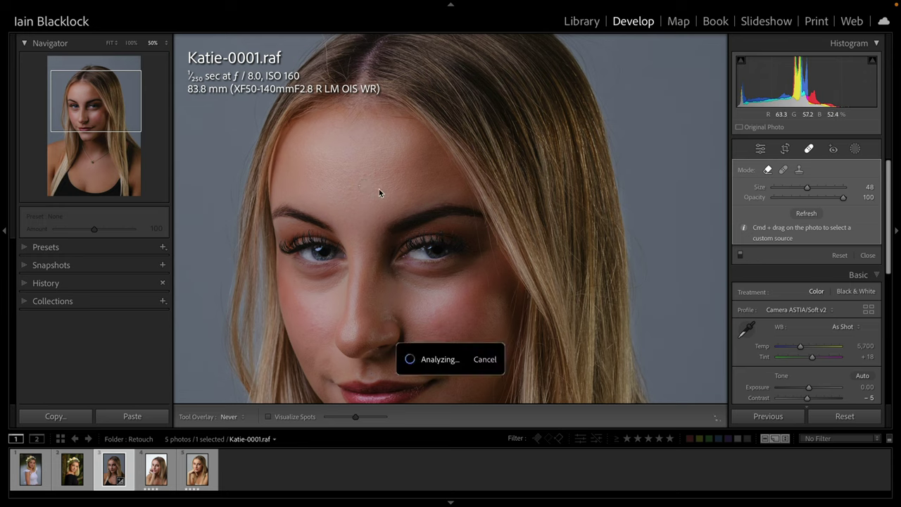
pyautogui.click(401, 179)
# Step: Remove the bright spot on the skin below the eye and the small mark at the inner end of the opposite eyebrow
pyautogui.press('[')
pyautogui.press(']')
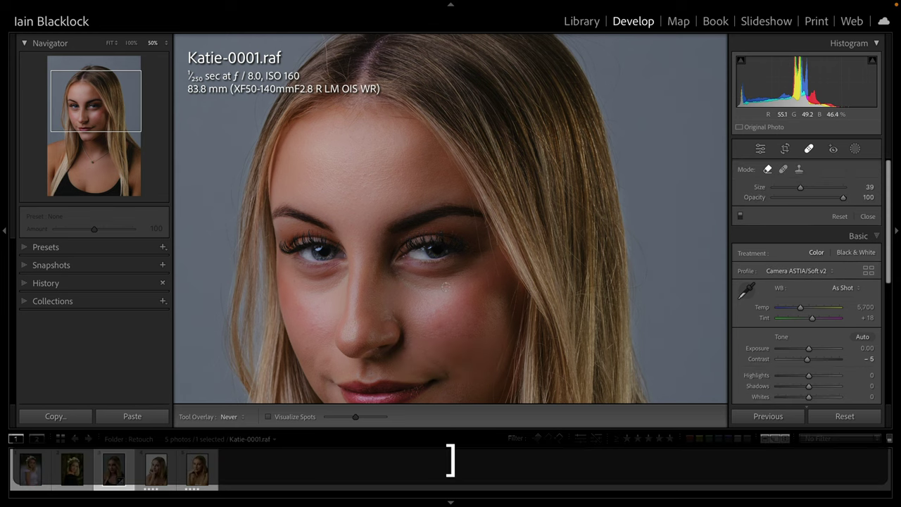
pyautogui.click(452, 283)
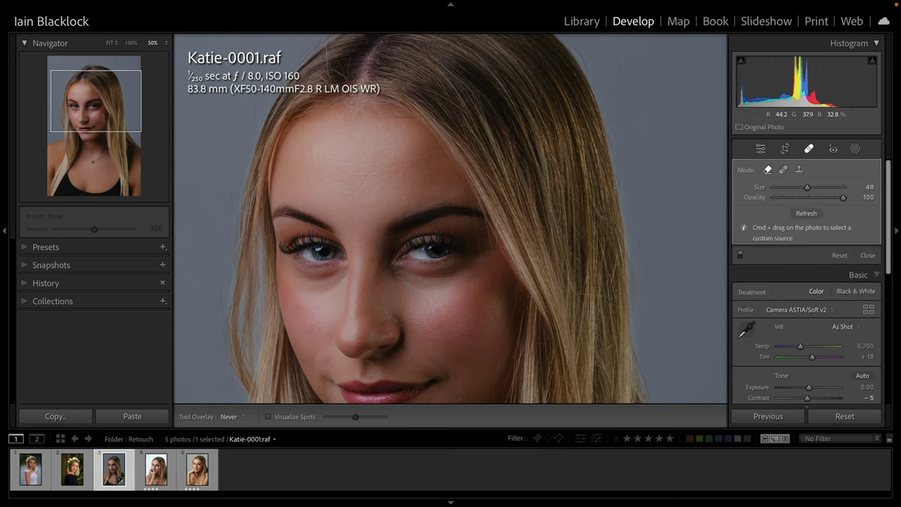
pyautogui.press('[')
pyautogui.click(330, 227)
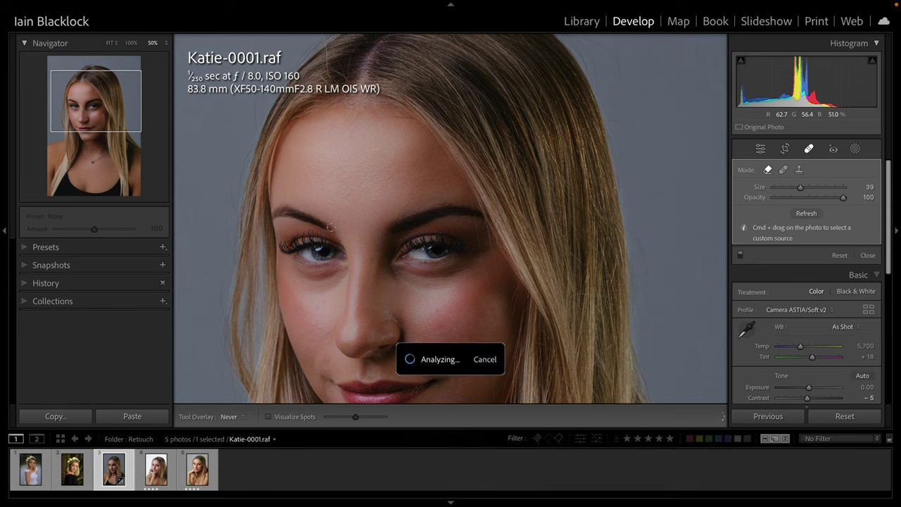
# Step: Remove the remaining small spots on both cheeks with brush size 39
pyautogui.press('space')
pyautogui.moveTo(307, 326); pyautogui.dragTo(334, 232)
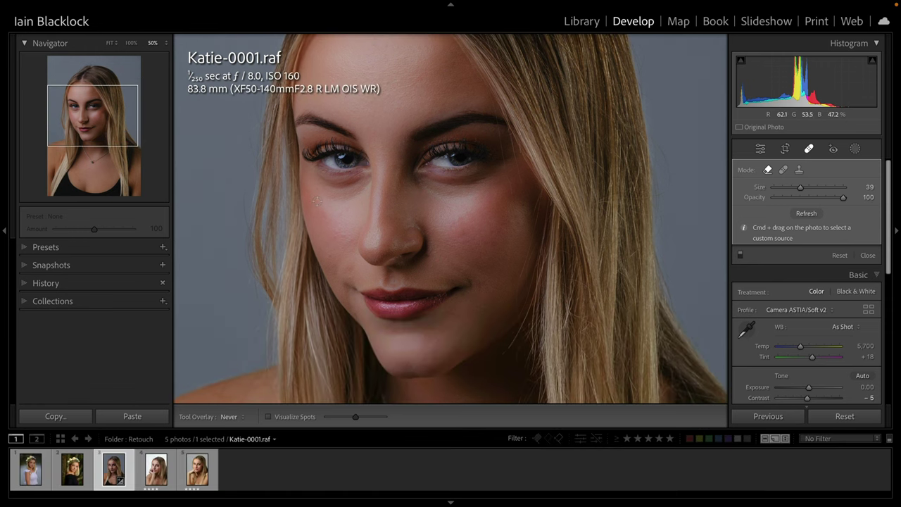
pyautogui.click(332, 236)
pyautogui.click(341, 235)
pyautogui.click(460, 239)
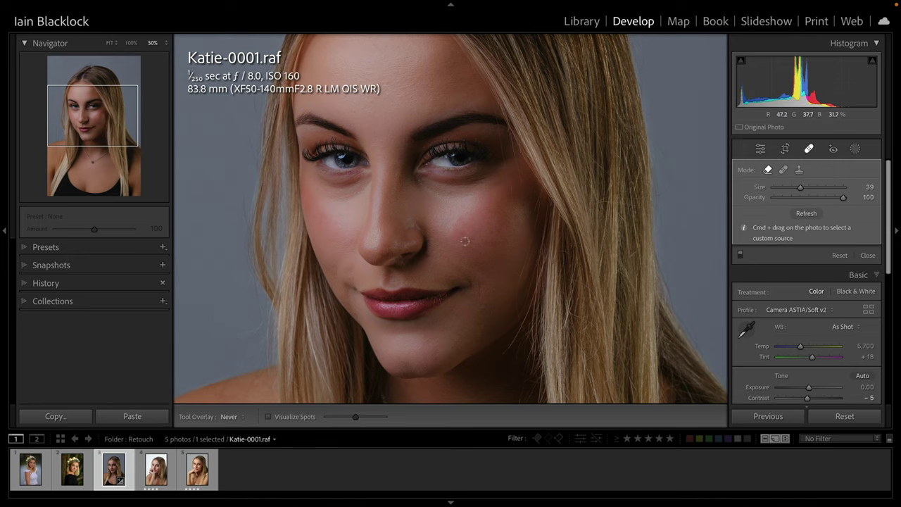
# Step: Refresh the fill of the last removed cheek spot three times
pyautogui.click(808, 213)
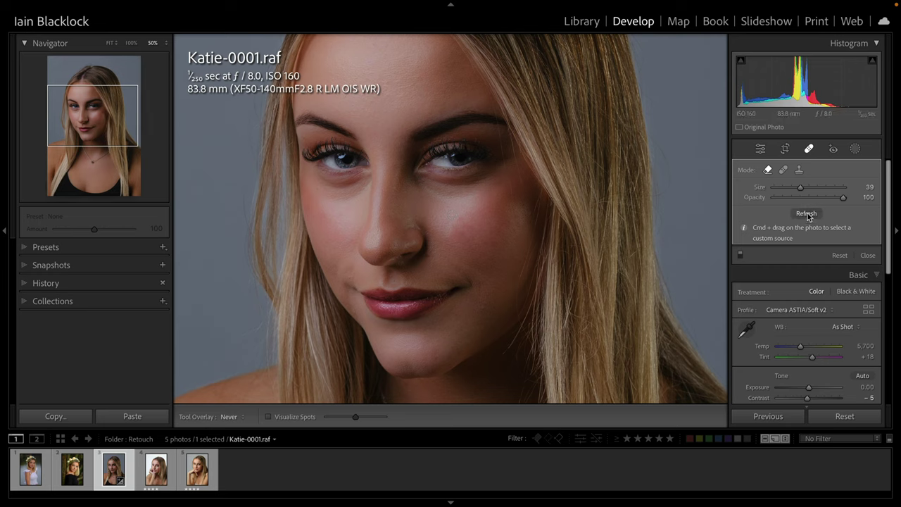
pyautogui.click(808, 213)
pyautogui.click(807, 213)
# Step: Remove the mark beside the nostril with brush size 48 and leave healing
pyautogui.press(']')
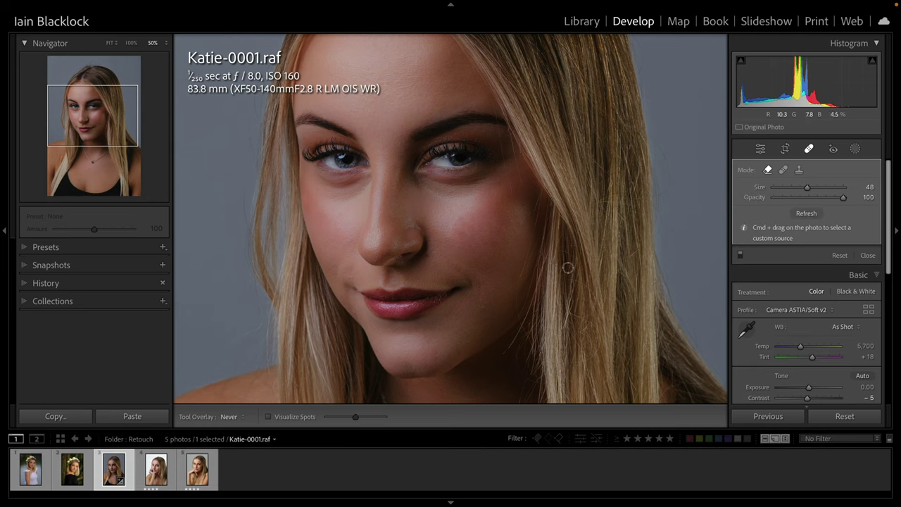
pyautogui.press('[')
pyautogui.press(']')
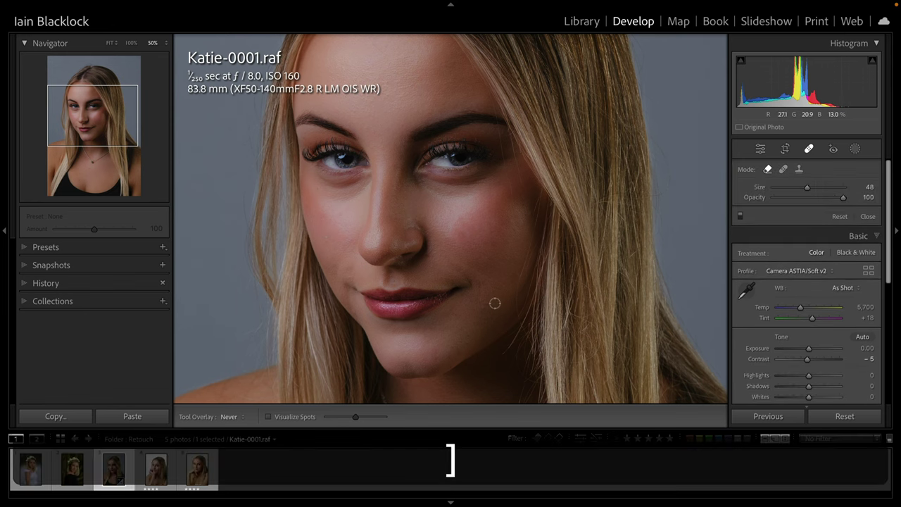
pyautogui.press('[')
pyautogui.press(']')
pyautogui.click(426, 256)
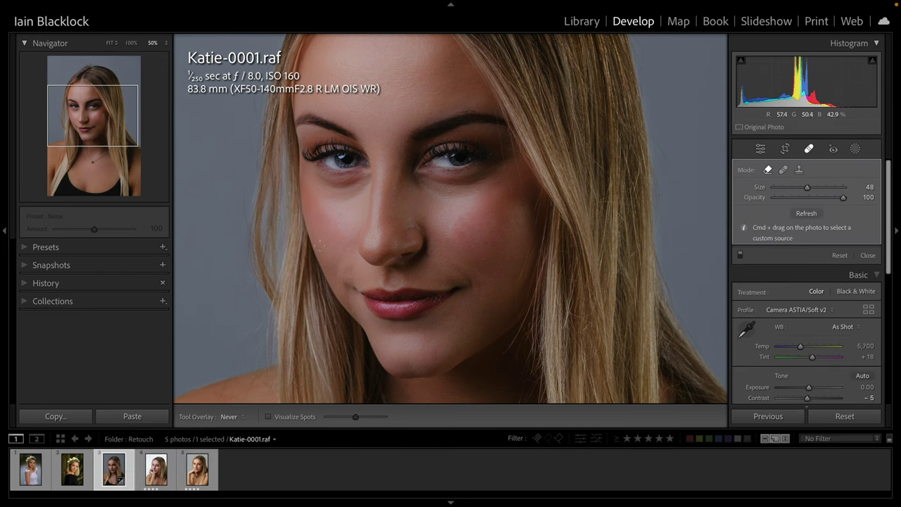
pyautogui.click(809, 150)
# Step: Examine the overall portrait from a distance and return to the face at 50% zoom
pyautogui.press('super')
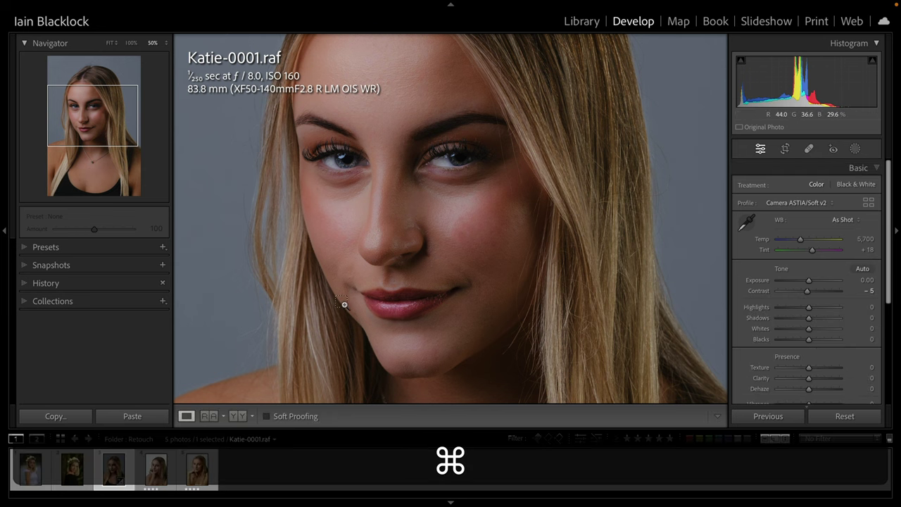
pyautogui.press('super+minus')
pyautogui.press('super+minus')
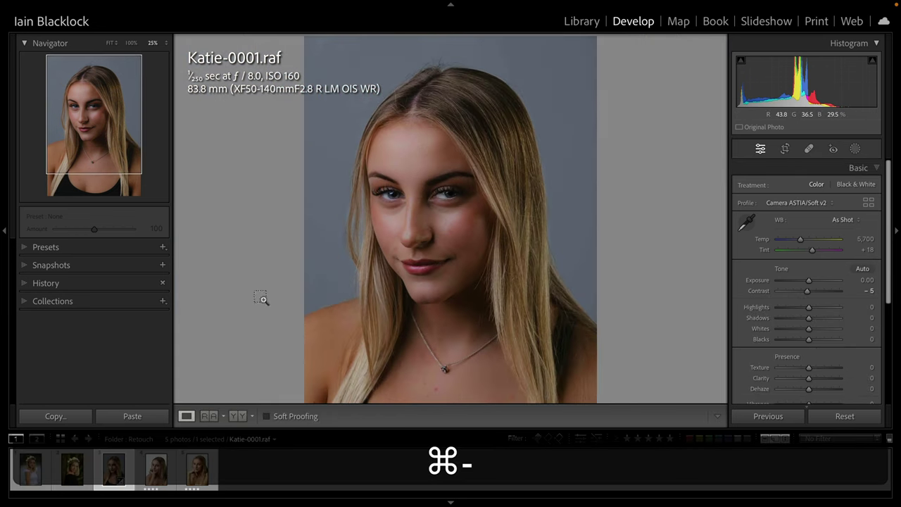
pyautogui.press('super+minus')
pyautogui.press('super+0')
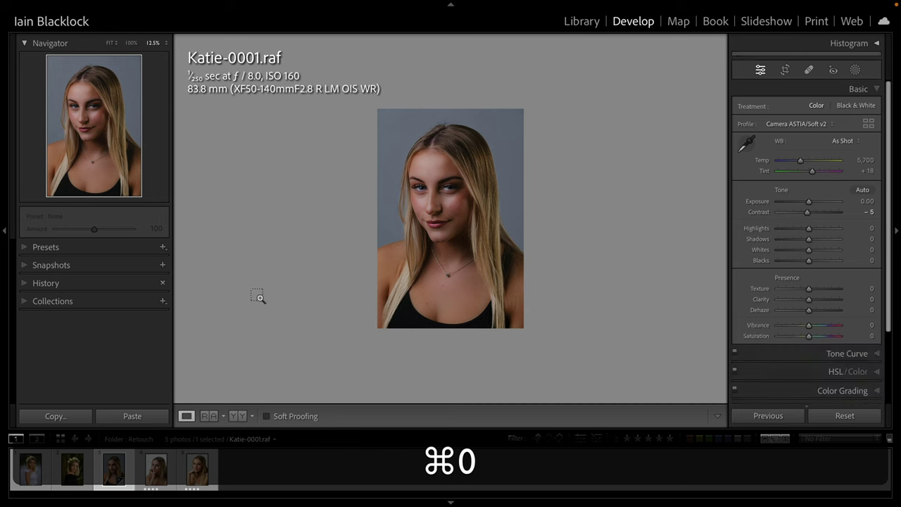
pyautogui.press('super+0')
pyautogui.press('super+equal')
pyautogui.press('super+equal')
pyautogui.press('super+equal')
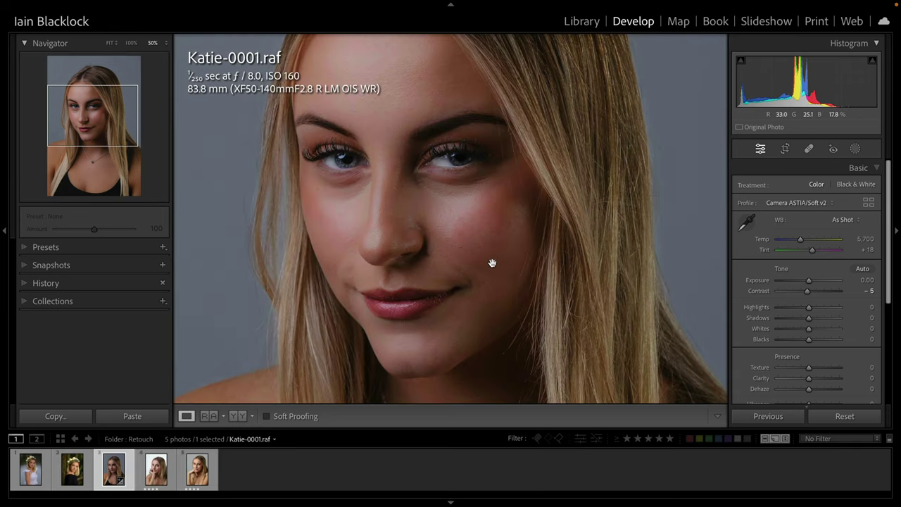
# Step: Reactivate healing, clean the cheek beside the nose with brush size 58 and the reddish cheek area with size 67, and leave healing
pyautogui.click(809, 149)
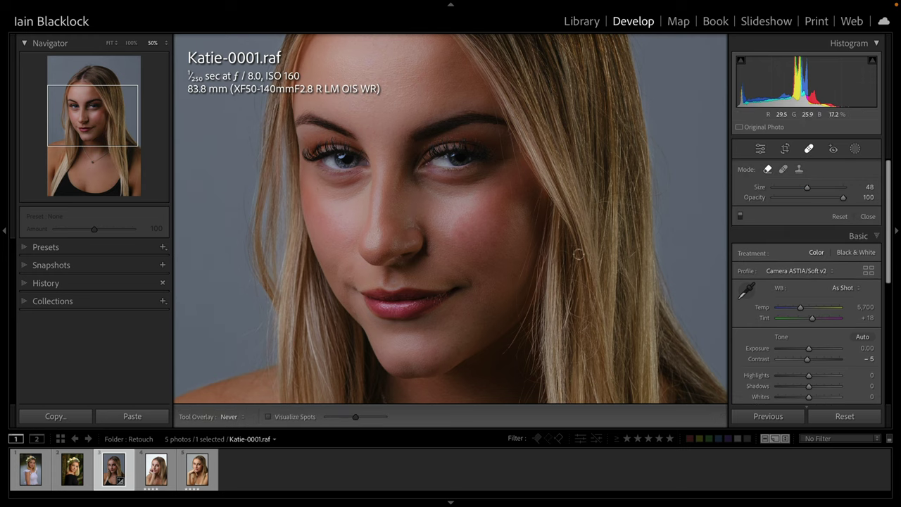
pyautogui.press(']')
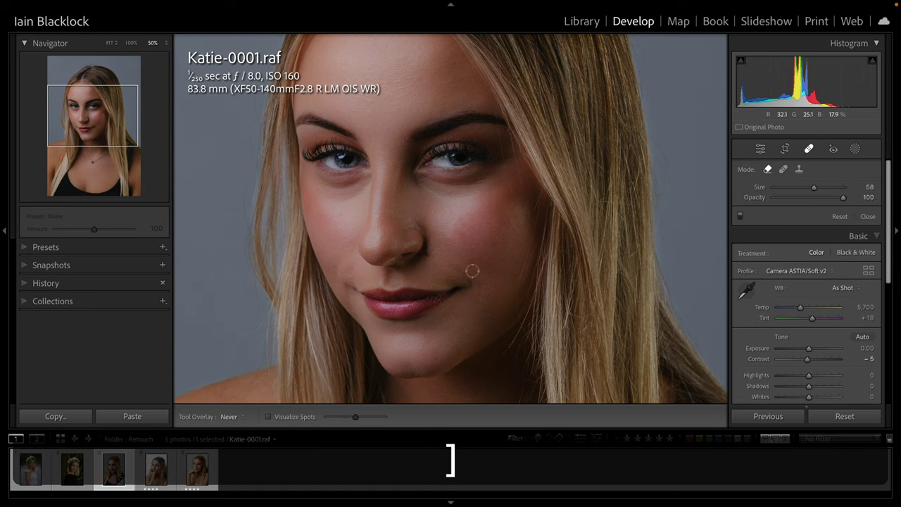
pyautogui.click(451, 261)
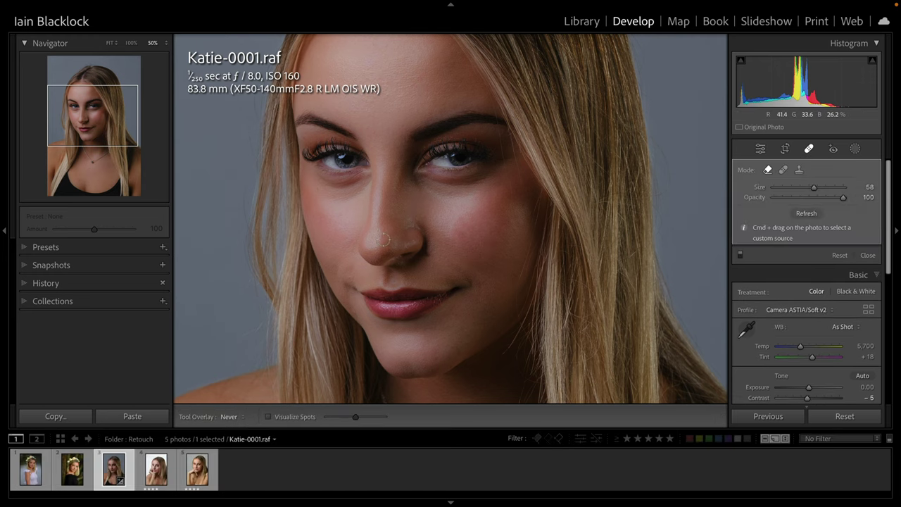
pyautogui.press(']')
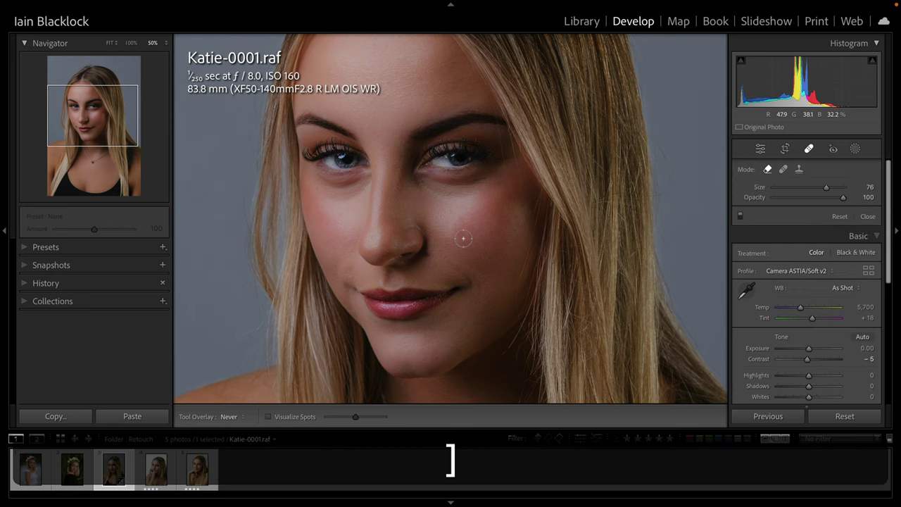
pyautogui.press('[')
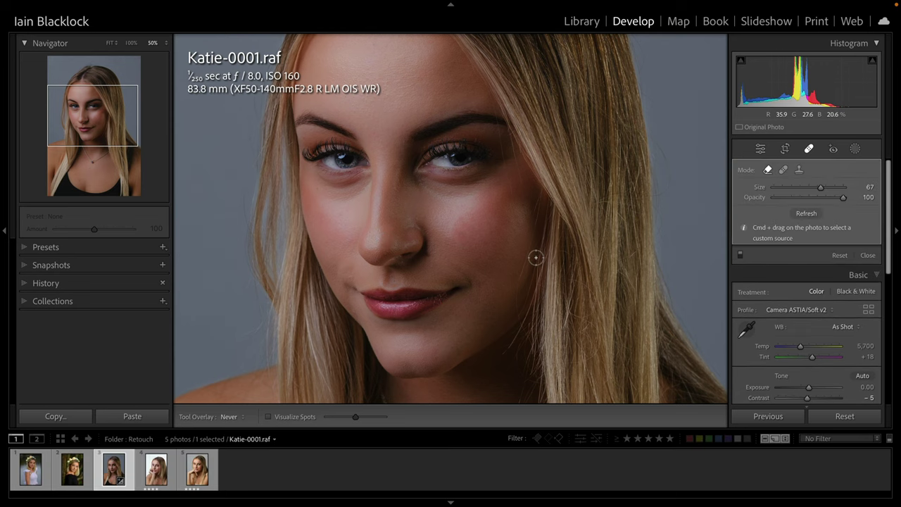
pyautogui.click(471, 240)
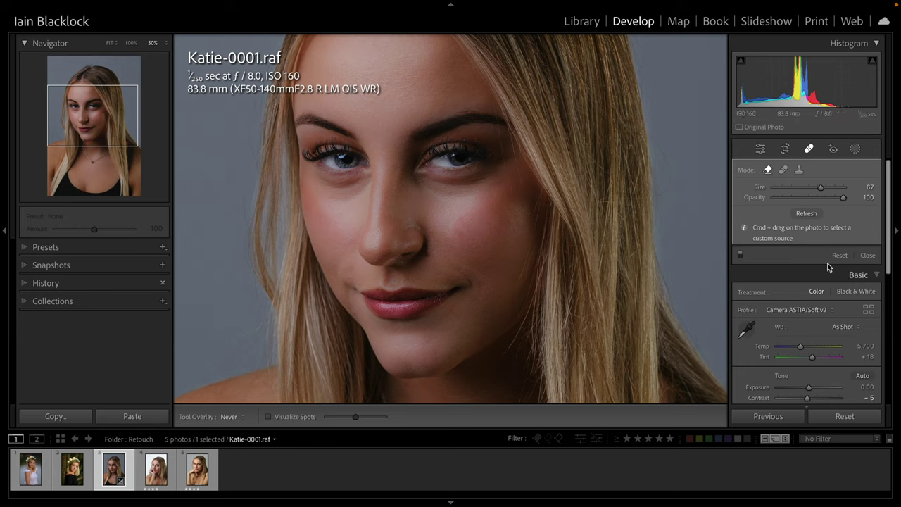
pyautogui.click(761, 148)
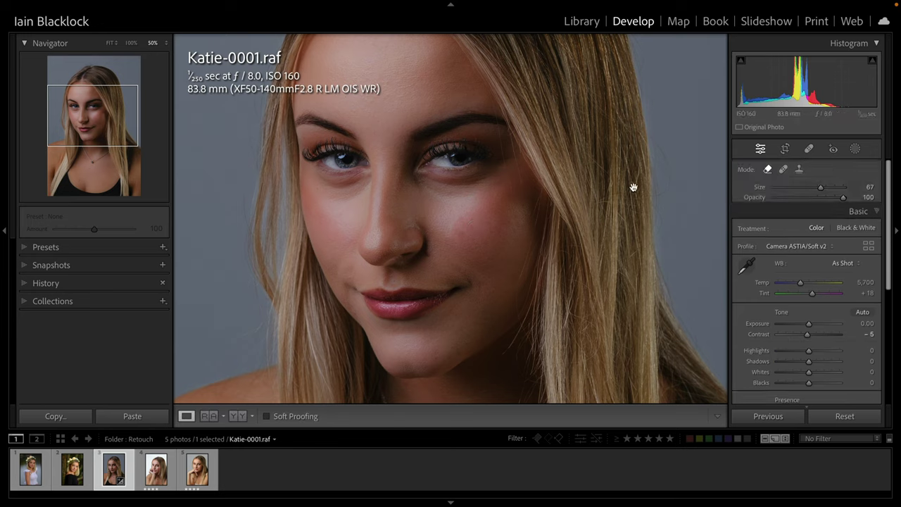
# Step: Review the whole retouched portrait, ending at 25% zoom on the head and shoulders
pyautogui.press('super+0')
pyautogui.press('super+minus')
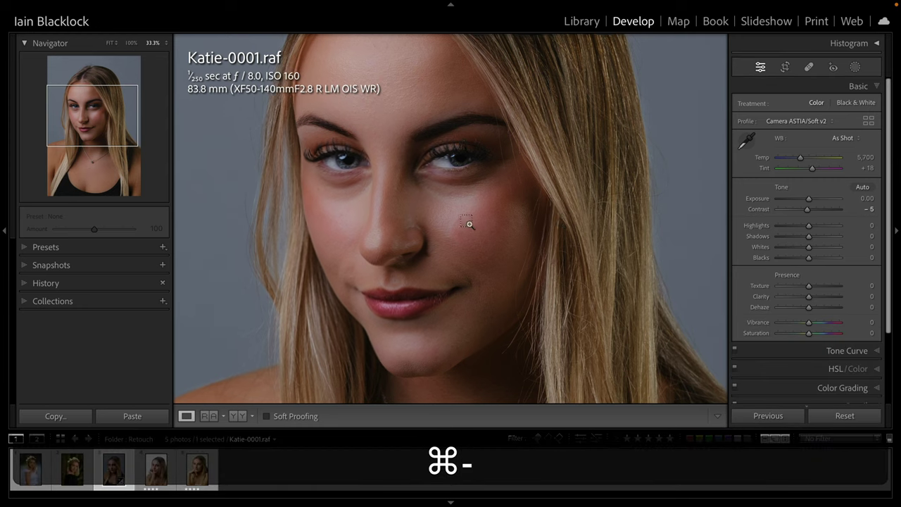
pyautogui.press('super+minus')
pyautogui.press('super+minus')
pyautogui.press('super+minus')
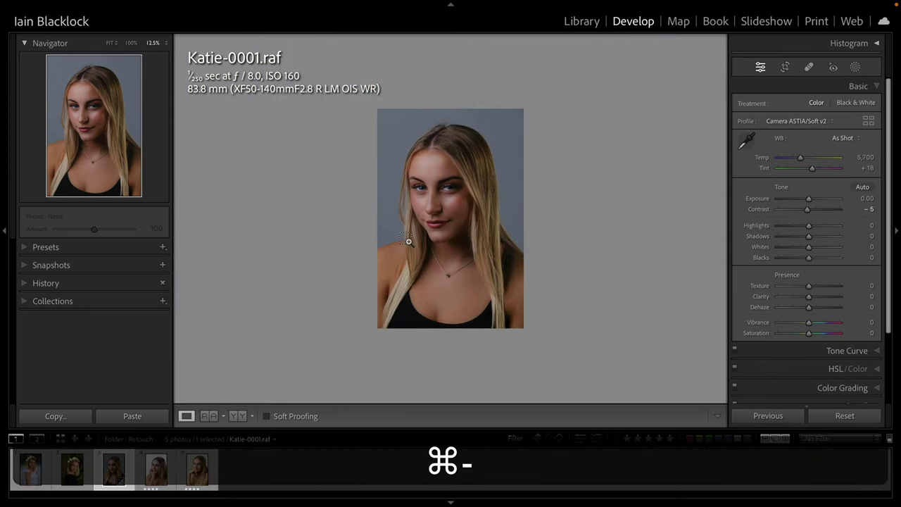
pyautogui.press('super+equal')
pyautogui.press('super+equal')
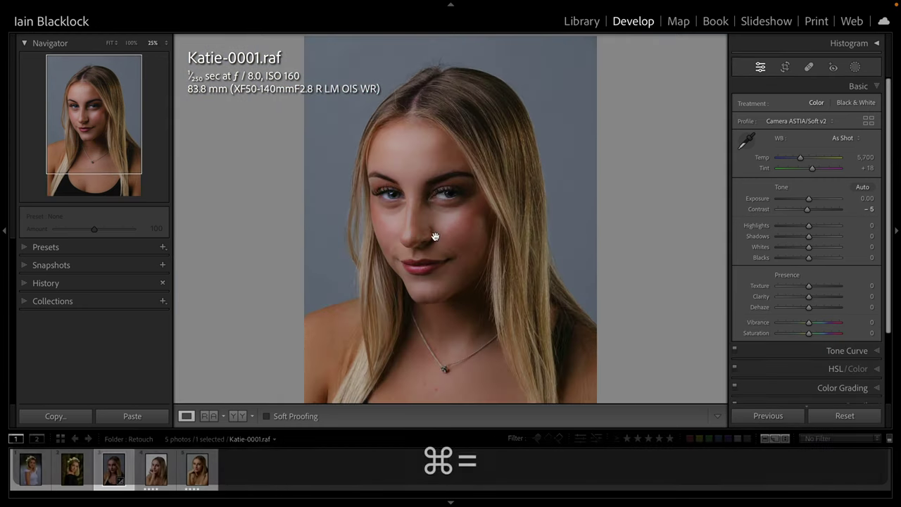
# Step: Compare the before and after versions of the portrait side by side at different zoom levels and return to the single-image view
pyautogui.click(240, 416)
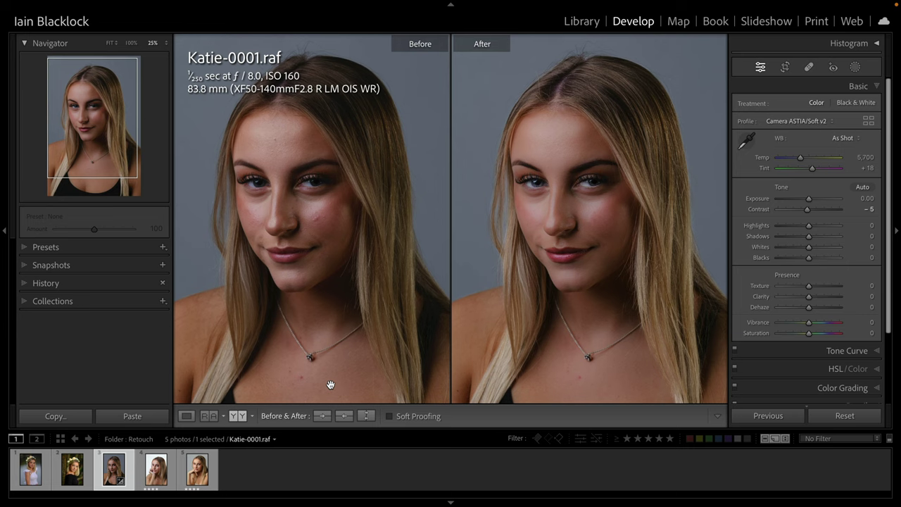
pyautogui.press('super')
pyautogui.press('super+minus')
pyautogui.press('super+equal')
pyautogui.click(186, 416)
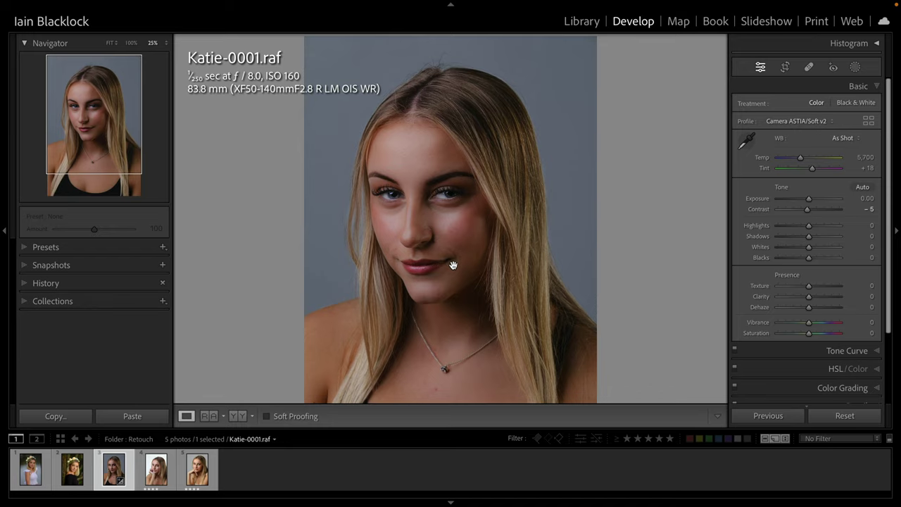
# Step: Add a new brush mask and paint over the cheek beside the nose with size 8, feather 48, flow 50 and density 72
pyautogui.click(855, 67)
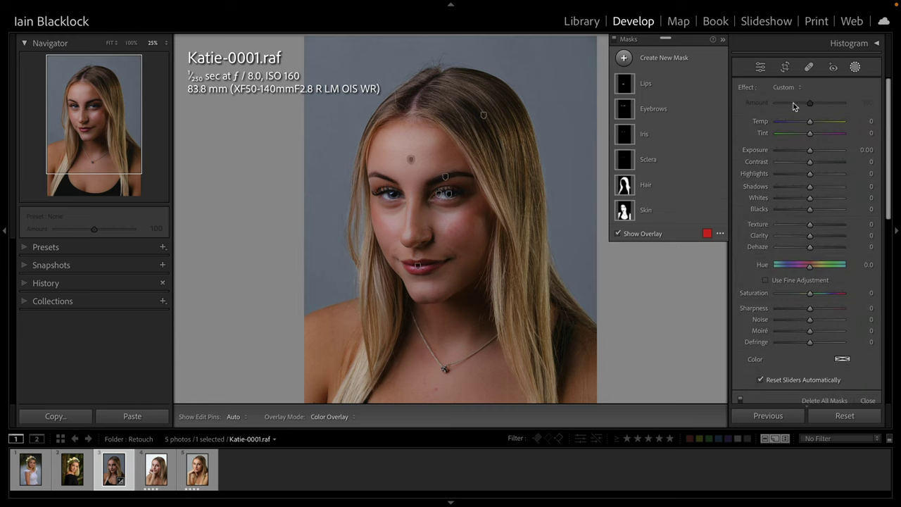
pyautogui.click(630, 63)
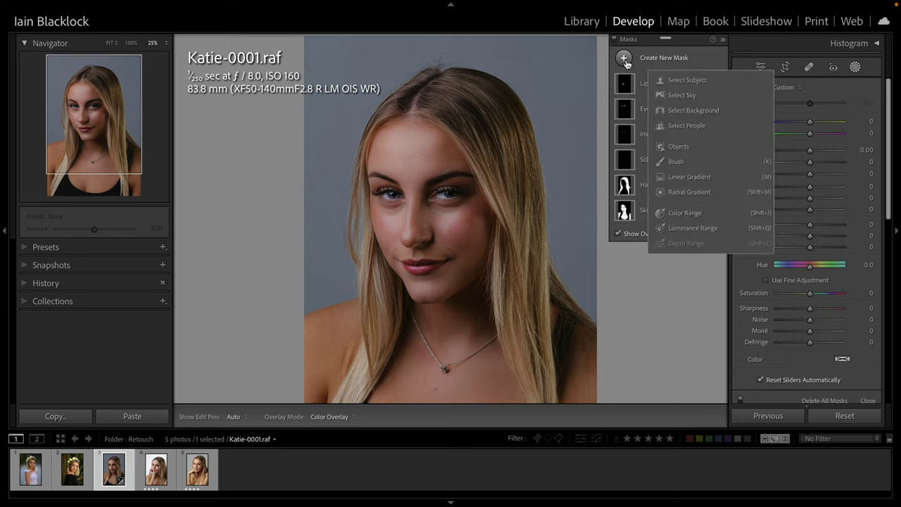
pyautogui.click(676, 162)
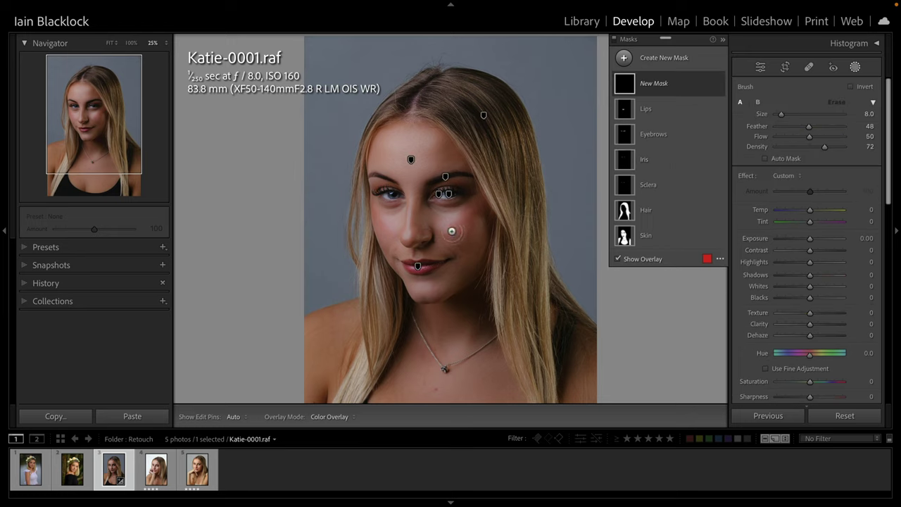
pyautogui.moveTo(454, 220)
pyautogui.mouseDown()
pyautogui.moveTo(459, 236)
pyautogui.moveTo(449, 239)
pyautogui.moveTo(456, 224)
pyautogui.moveTo(438, 229)
pyautogui.moveTo(460, 236)
pyautogui.mouseUp()
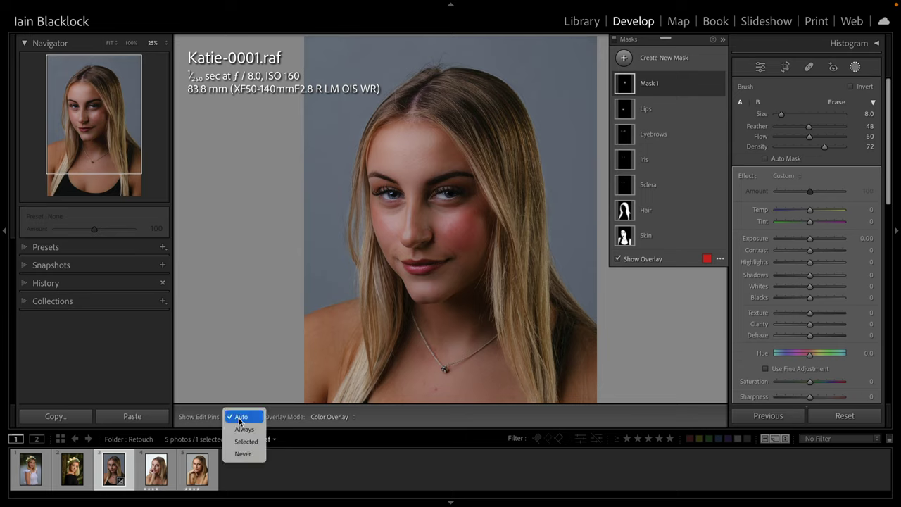
# Step: Try showing the mask edit pins always, and set them to Never so the cheek stays unobstructed
pyautogui.click(232, 417)
pyautogui.click(241, 429)
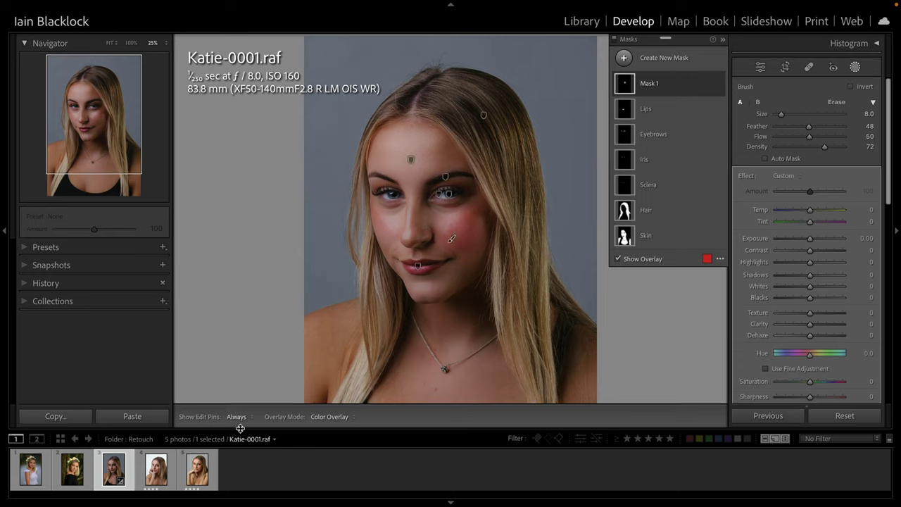
pyautogui.click(238, 417)
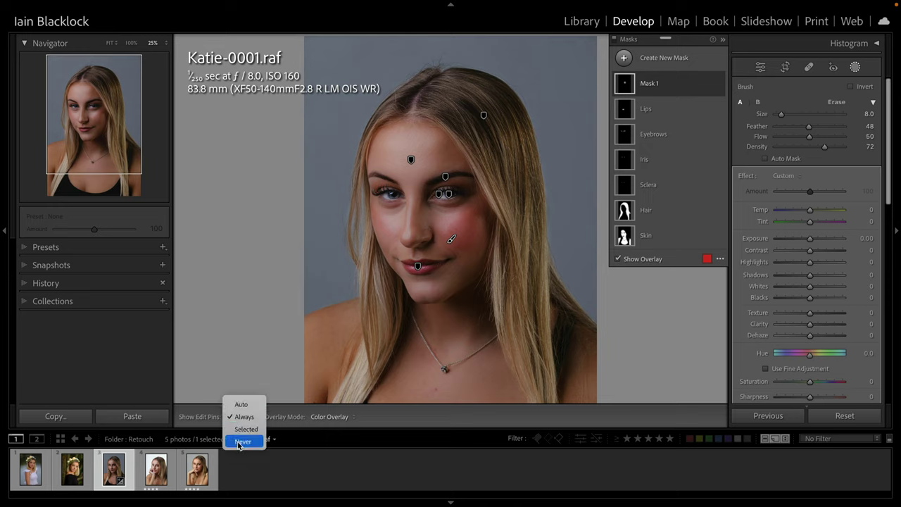
pyautogui.click(243, 438)
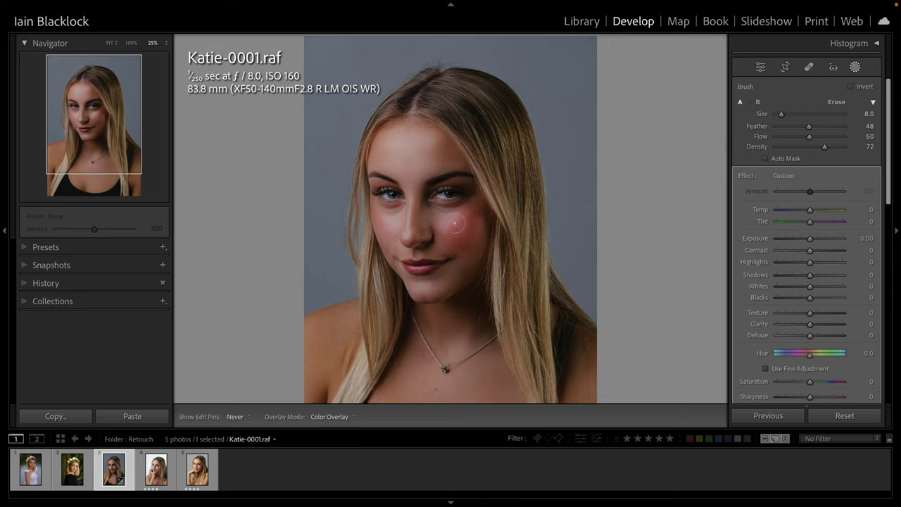
pyautogui.hotkey('shift', 'w')
pyautogui.hotkey('shift', 'w')
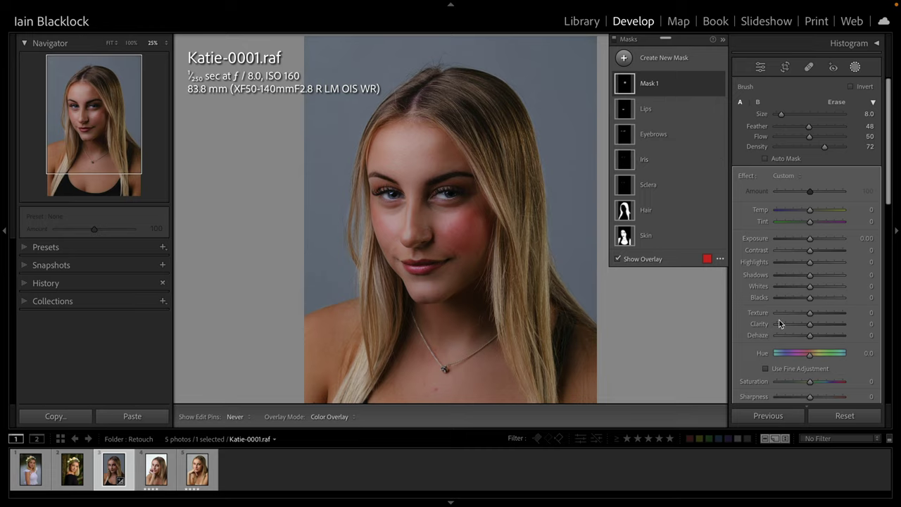
# Step: Set the cheek brush mask to Clarity −47, Shadows 36 and Contrast −39, and rename the mask Brush
pyautogui.moveTo(810, 326)
pyautogui.mouseDown()
pyautogui.moveTo(795, 326)
pyautogui.moveTo(824, 326)
pyautogui.moveTo(783, 330)
pyautogui.moveTo(794, 331)
pyautogui.mouseUp()
pyautogui.moveTo(809, 276)
pyautogui.mouseDown()
pyautogui.moveTo(823, 276)
pyautogui.moveTo(809, 252)
pyautogui.moveTo(796, 252)
pyautogui.mouseUp()
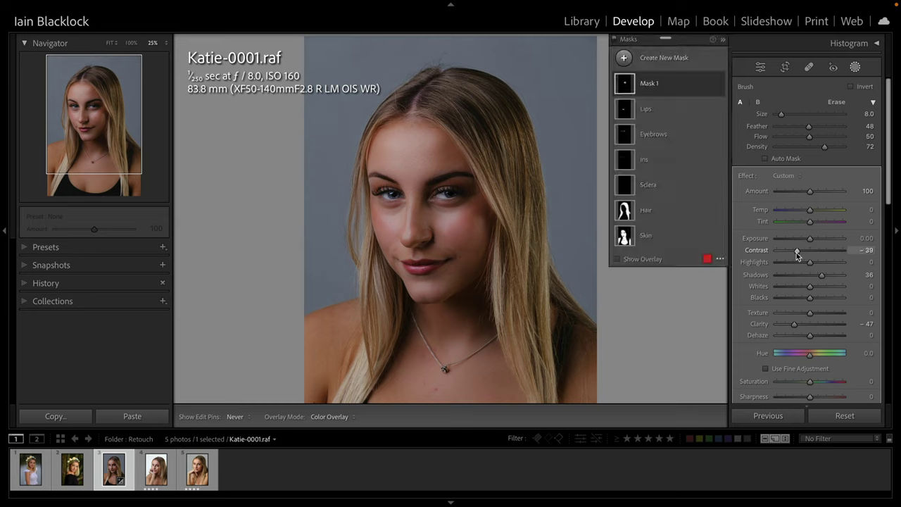
pyautogui.doubleClick(648, 84)
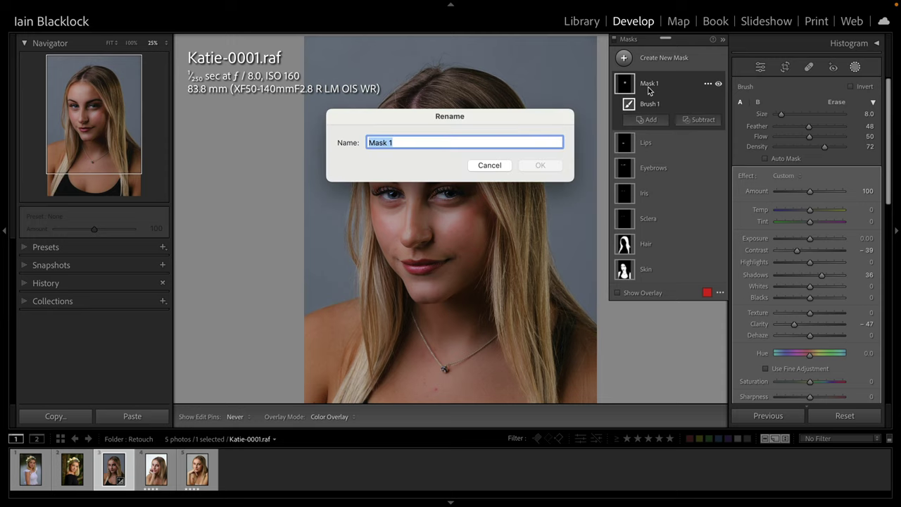
pyautogui.write('Brush')
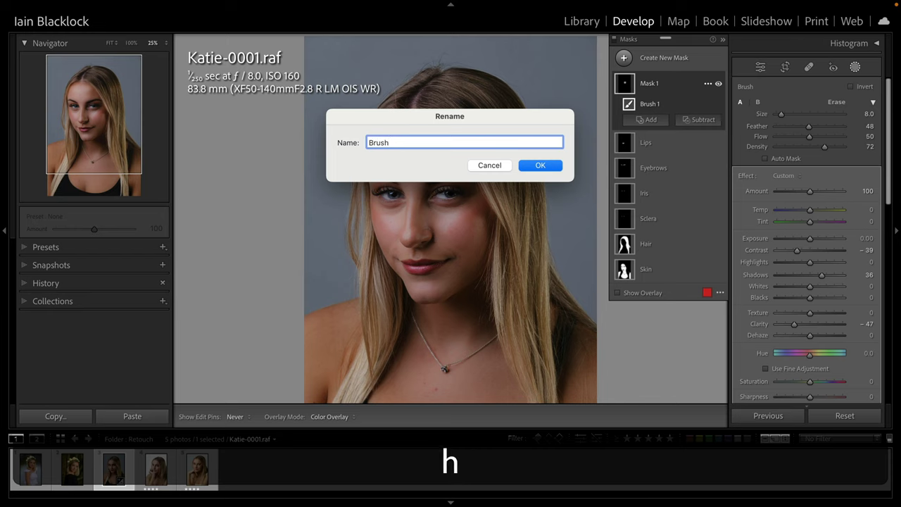
pyautogui.click(548, 167)
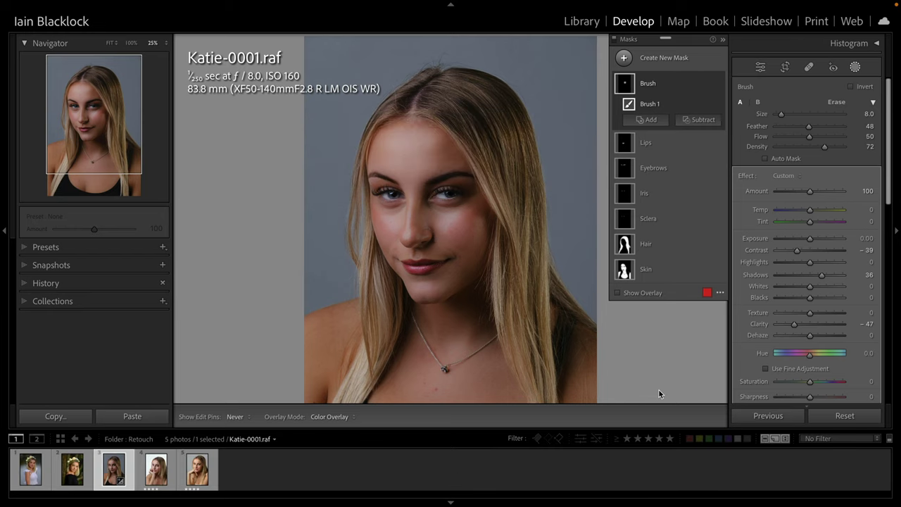
pyautogui.click(651, 86)
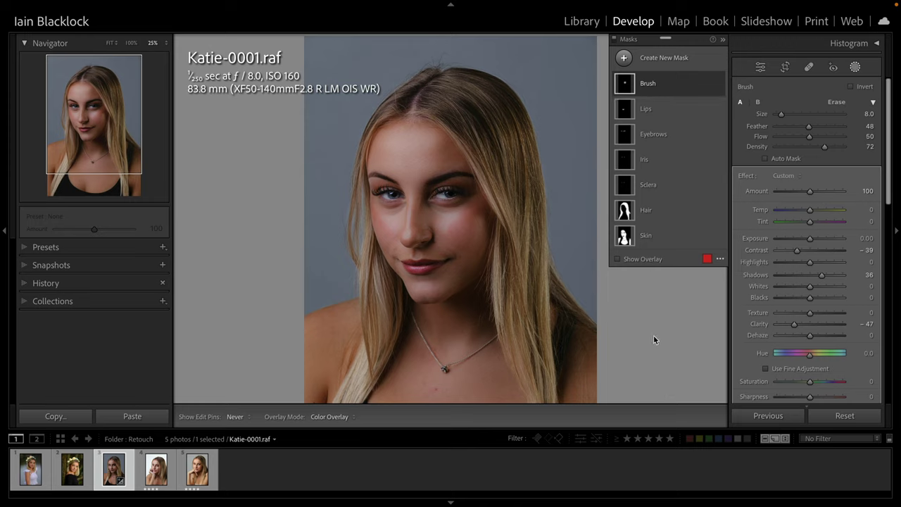
# Step: Remove the remaining blemish on the cheek beside the nose with brush size 76, reduce the brush to 67 and leave healing
pyautogui.click(809, 66)
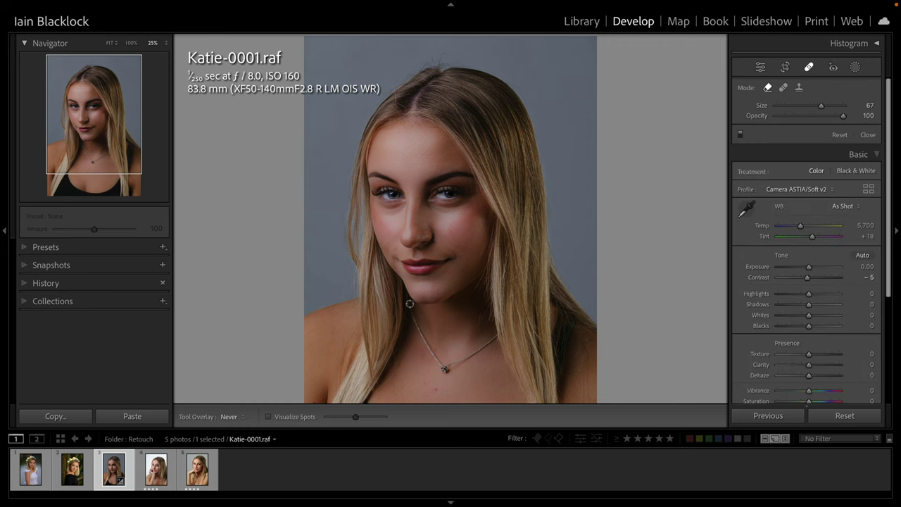
pyautogui.press(']')
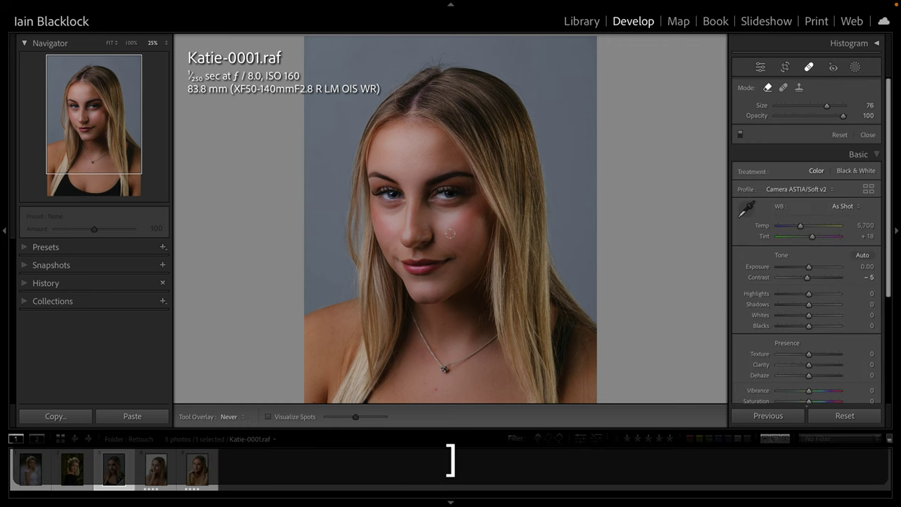
pyautogui.click(458, 241)
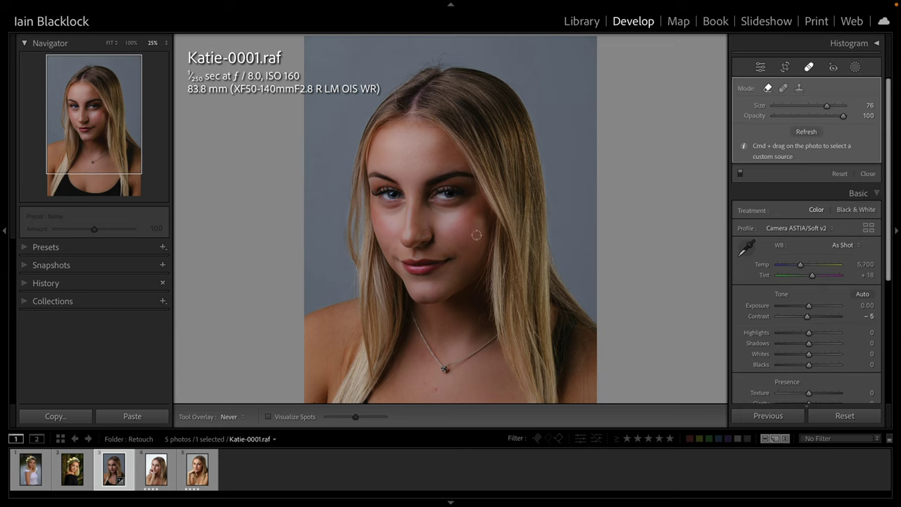
pyautogui.press('[')
pyautogui.click(809, 67)
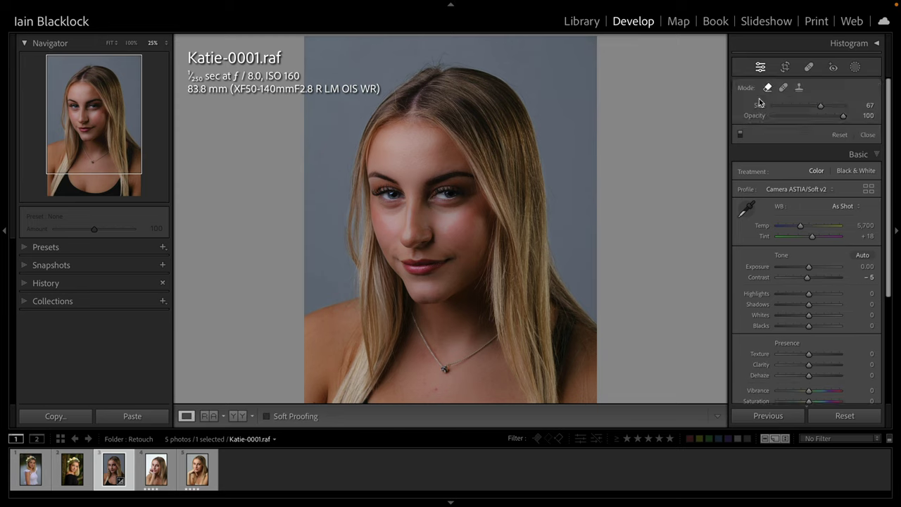
# Step: Compare the before and after portraits side by side at 12.5% and 25% zoom and return to the single-image view
pyautogui.press('super+minus')
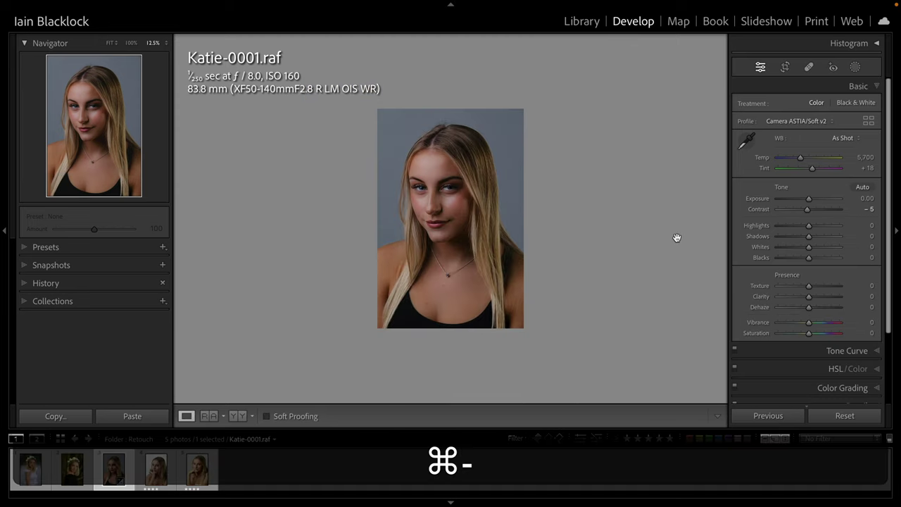
pyautogui.click(240, 415)
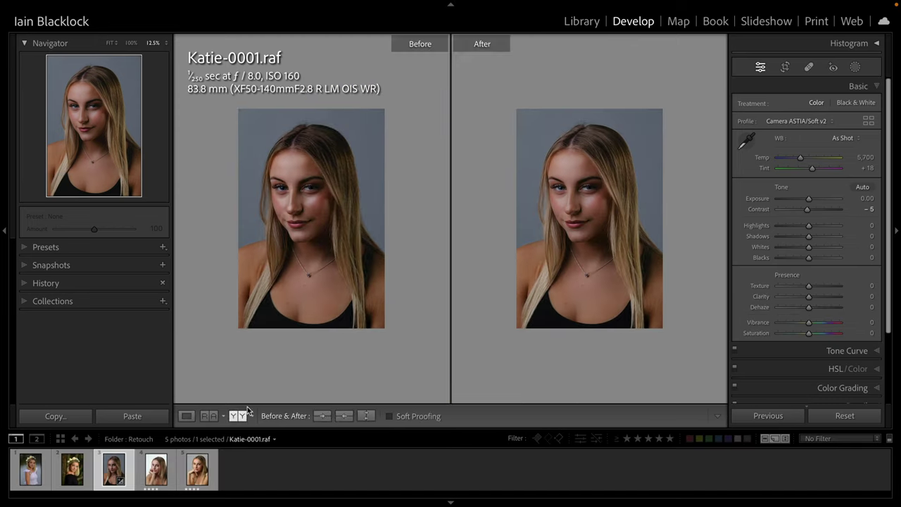
pyautogui.press('super+equal')
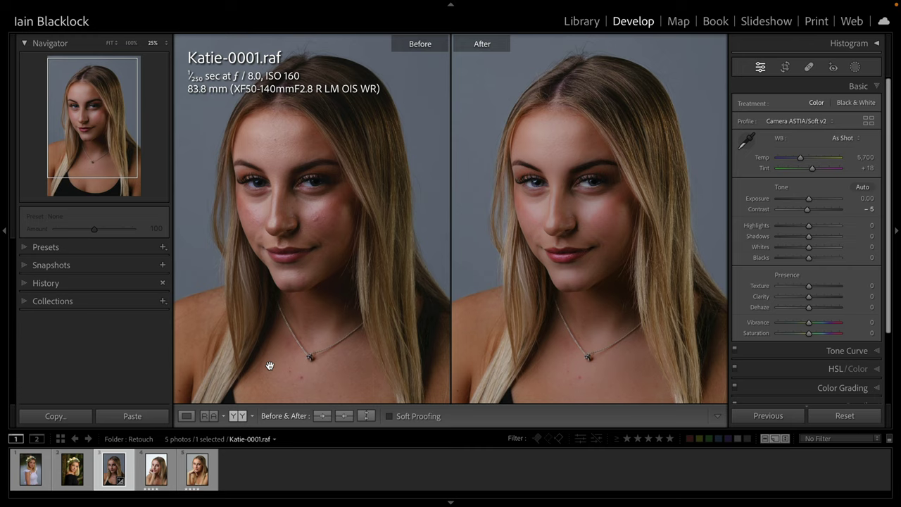
pyautogui.click(186, 417)
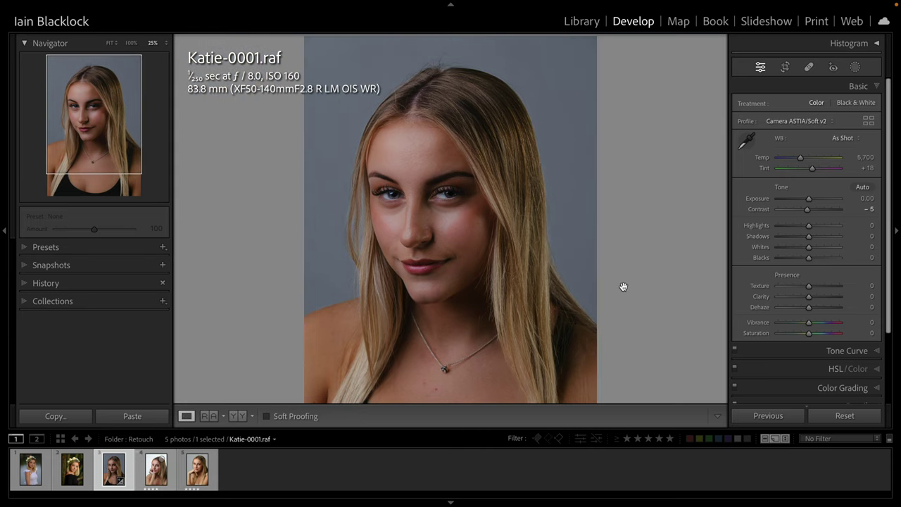
# Step: Select the Skin mask and start creating a new develop preset
pyautogui.click(854, 68)
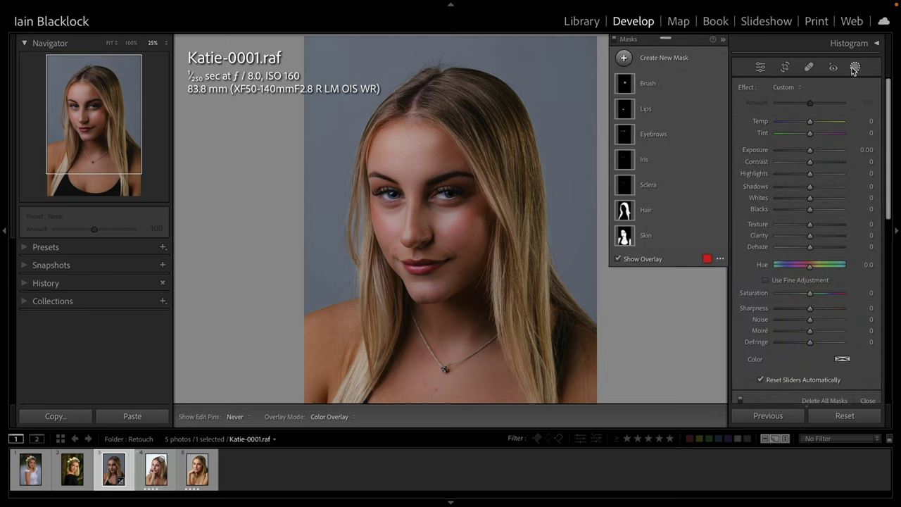
pyautogui.click(661, 240)
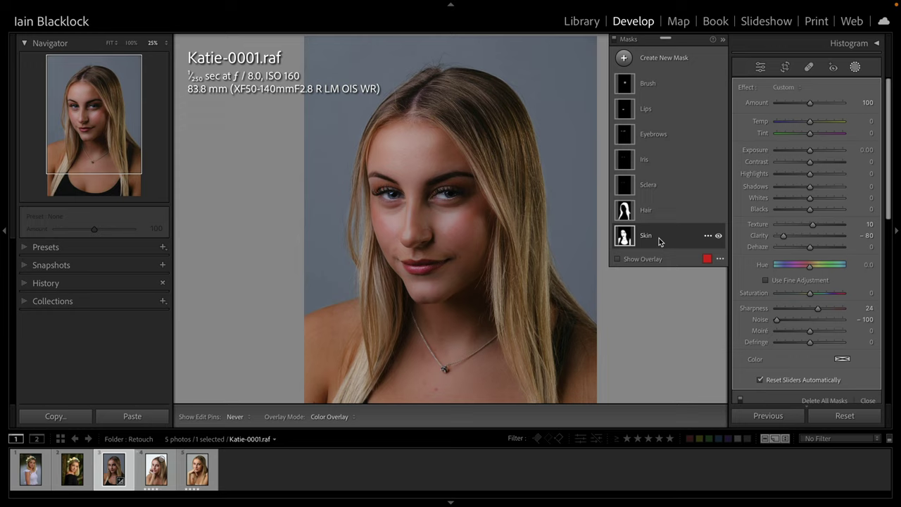
pyautogui.click(162, 249)
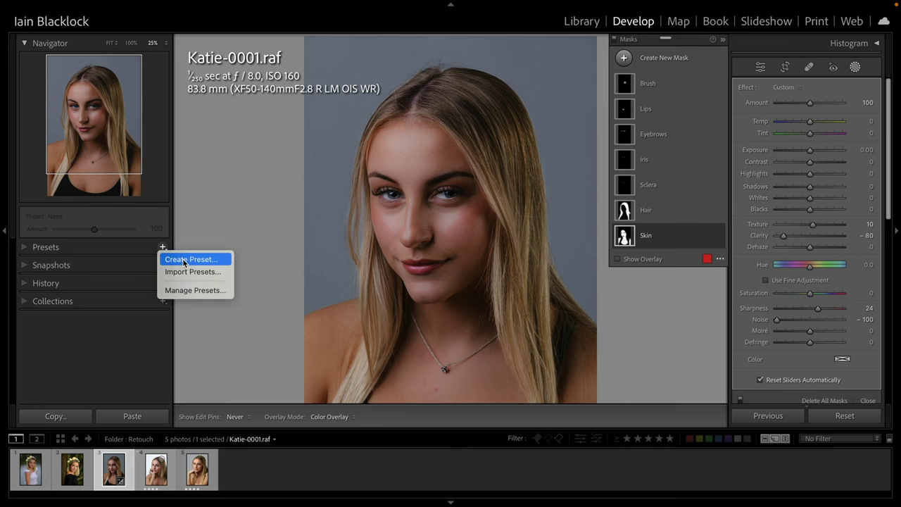
pyautogui.click(184, 259)
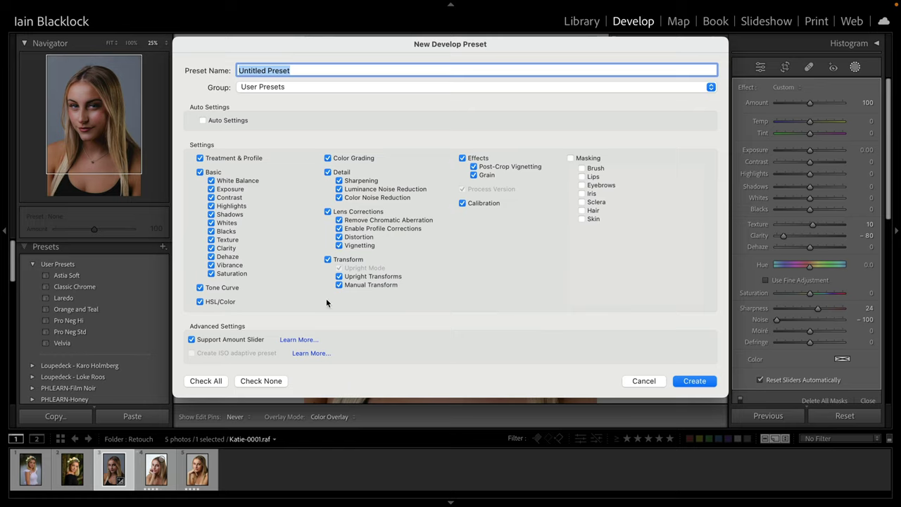
# Step: Include the Skin mask in the preset and exclude Treatment & Profile, Basic, Tone Curve, HSL/Color, Color Grading, Detail, Lens Corrections, Transform and Effects
pyautogui.click(200, 171)
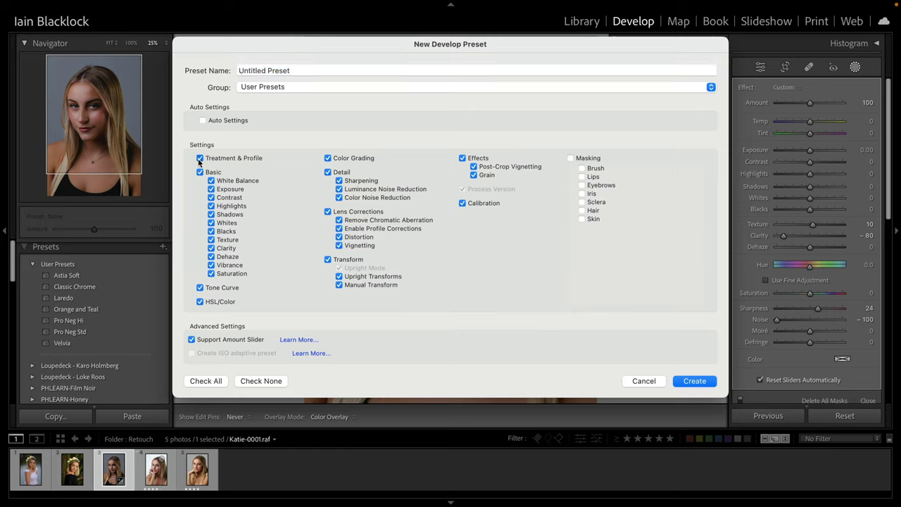
pyautogui.click(200, 287)
pyautogui.click(200, 301)
pyautogui.click(328, 158)
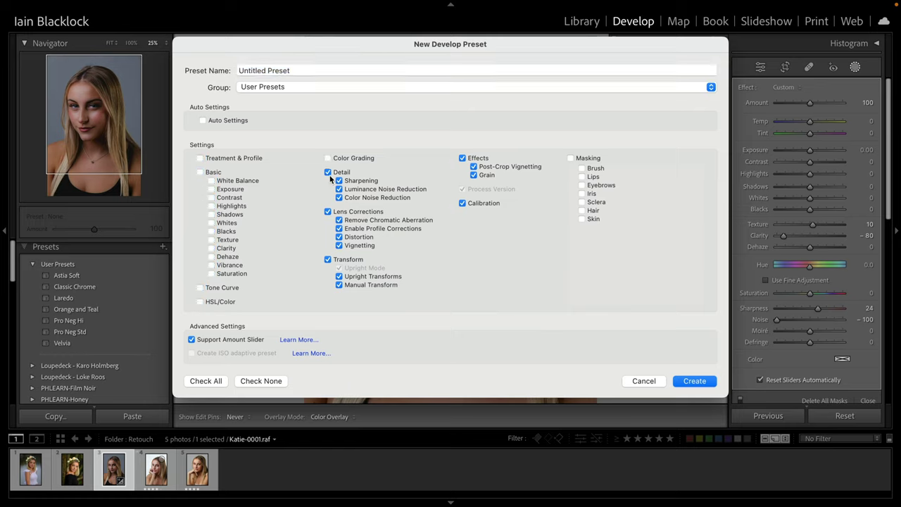
pyautogui.click(327, 172)
pyautogui.click(328, 211)
pyautogui.click(328, 259)
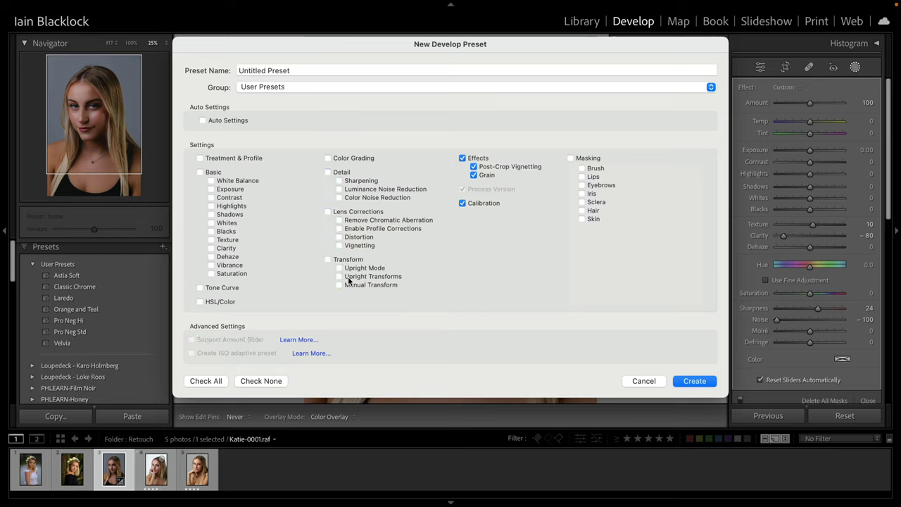
pyautogui.click(462, 158)
pyautogui.click(582, 219)
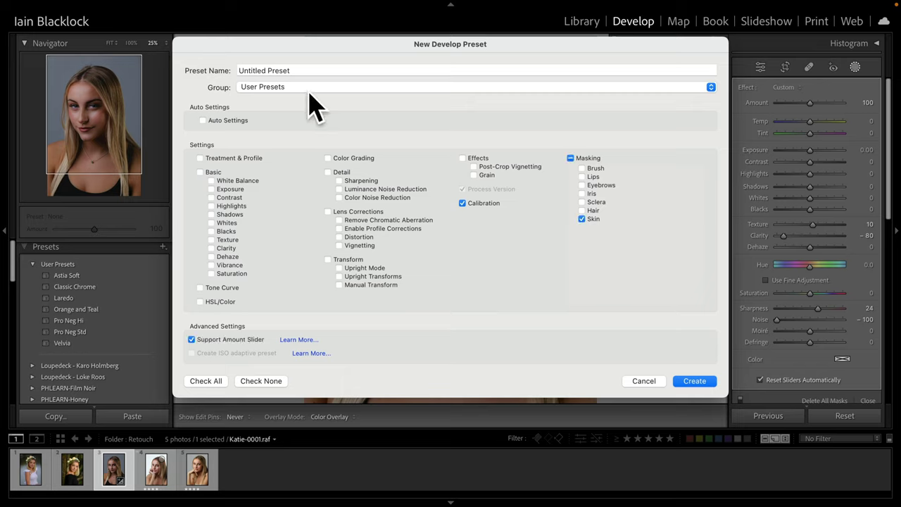
# Step: Name the new develop preset "IBImages: Skin Softening" and create it in the User Presets group
pyautogui.moveTo(293, 70); pyautogui.dragTo(227, 72)
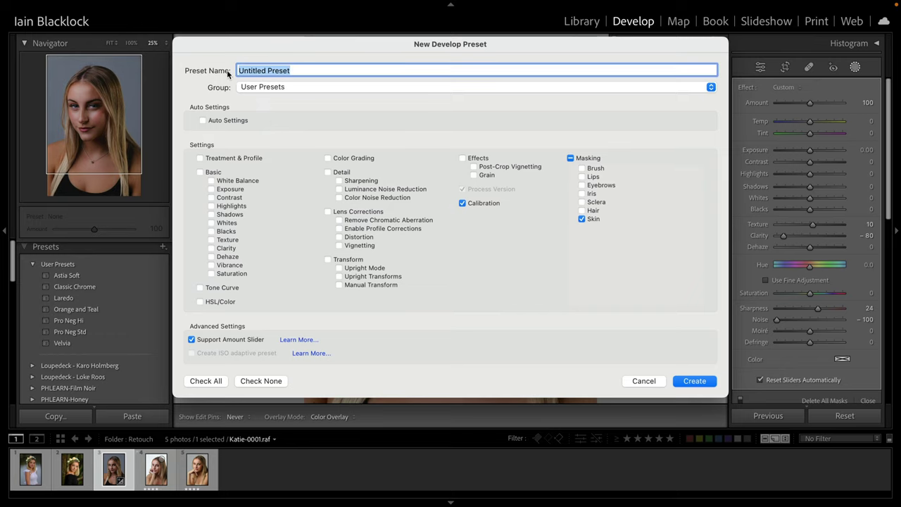
pyautogui.write('IBImag')
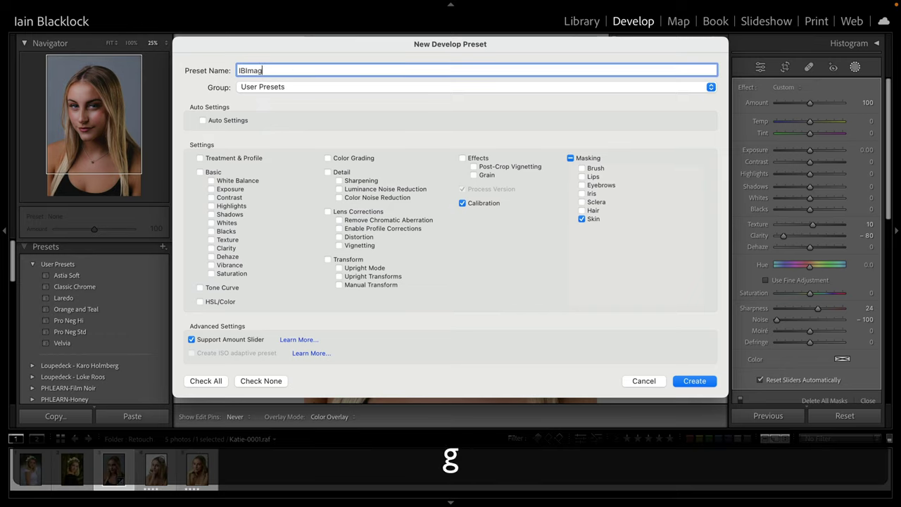
pyautogui.write('es: ')
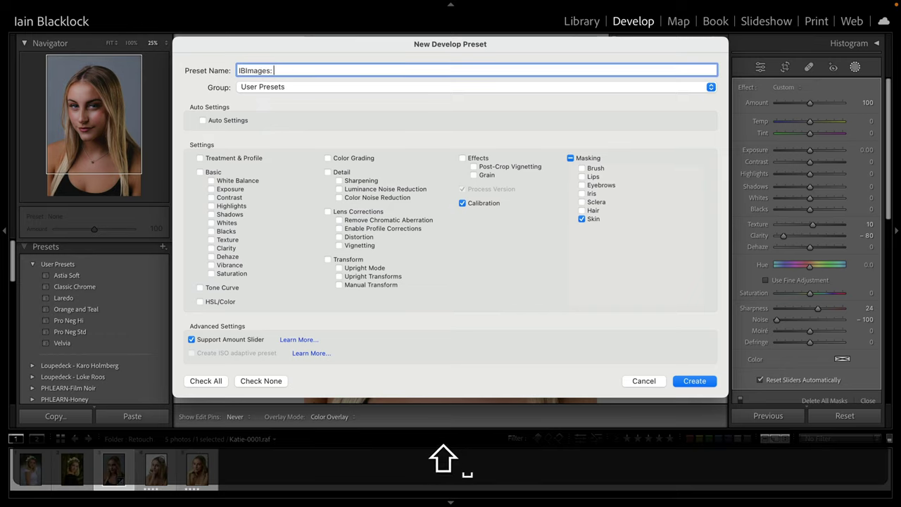
pyautogui.write('Skin So')
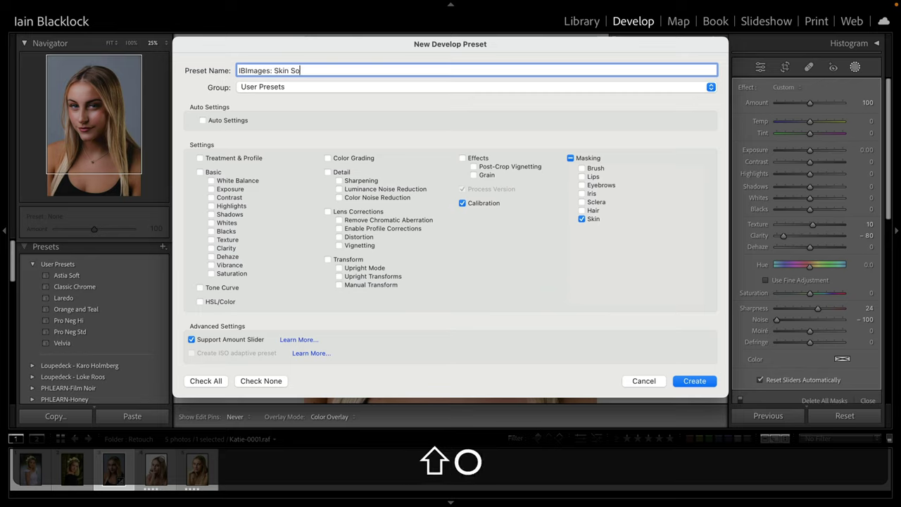
pyautogui.write('ftening')
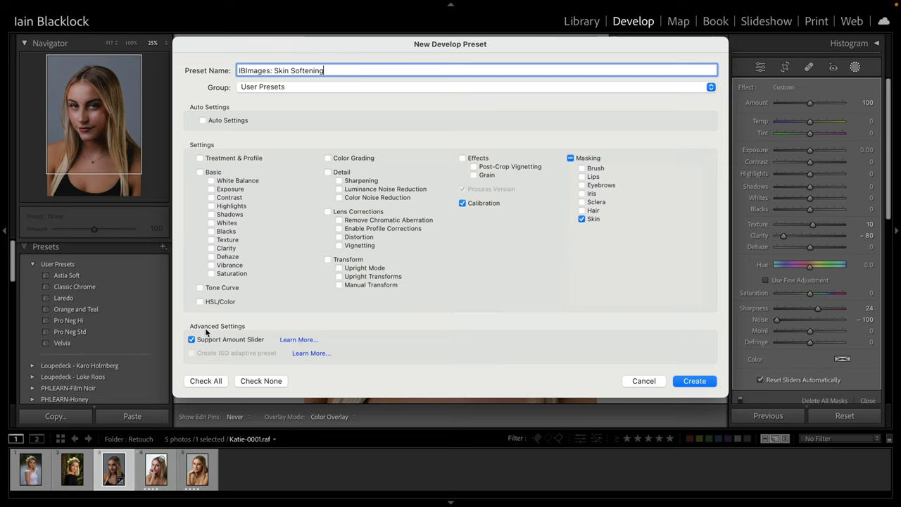
pyautogui.click(695, 381)
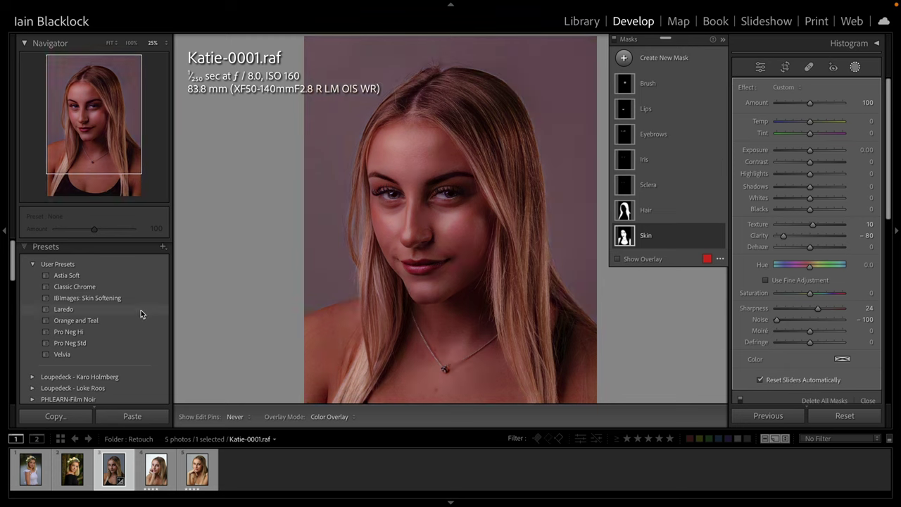
# Step: Create a develop preset named "IBImages: Hair" that includes the Hair mask instead of the Skin mask
pyautogui.click(161, 247)
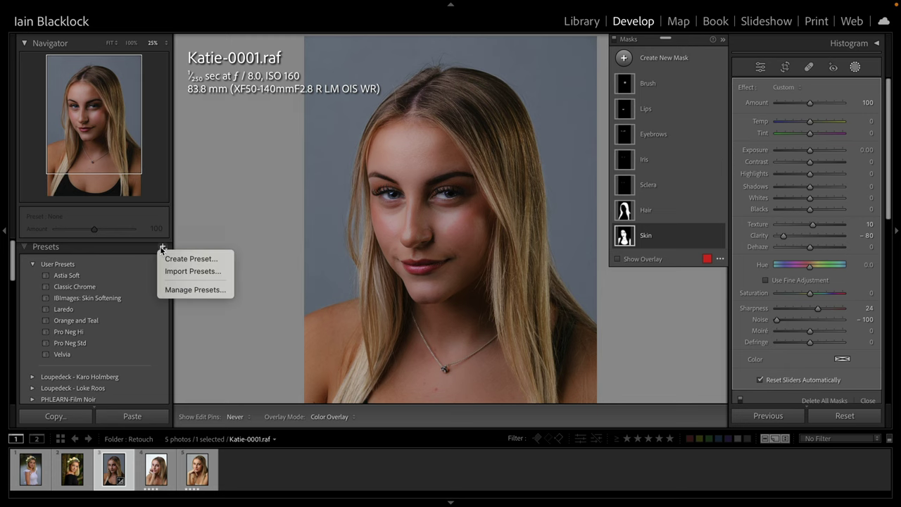
pyautogui.click(182, 259)
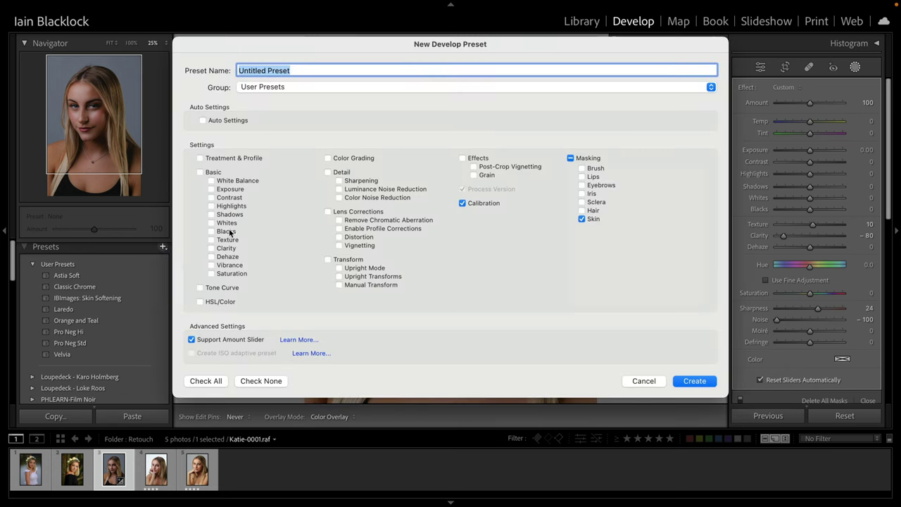
pyautogui.press('BackSpace')
pyautogui.write('IBI')
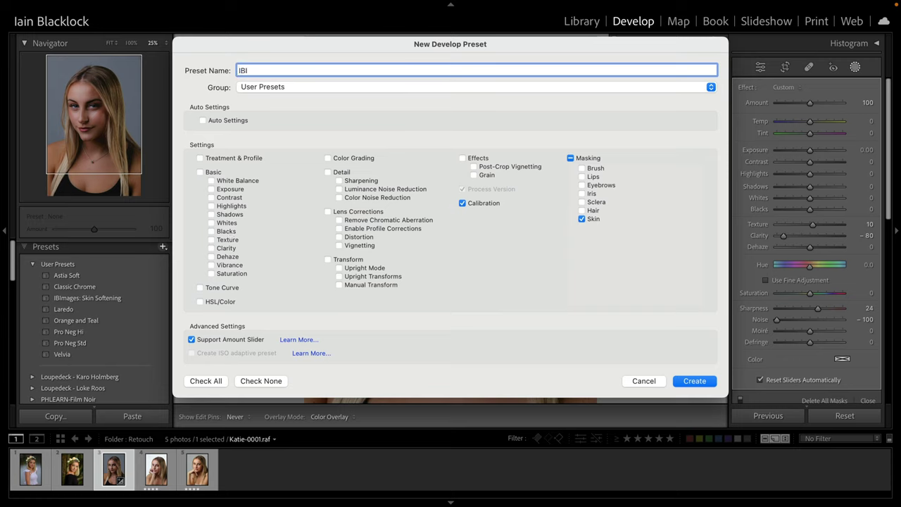
pyautogui.write('mages: Hair')
pyautogui.click(582, 209)
pyautogui.click(582, 219)
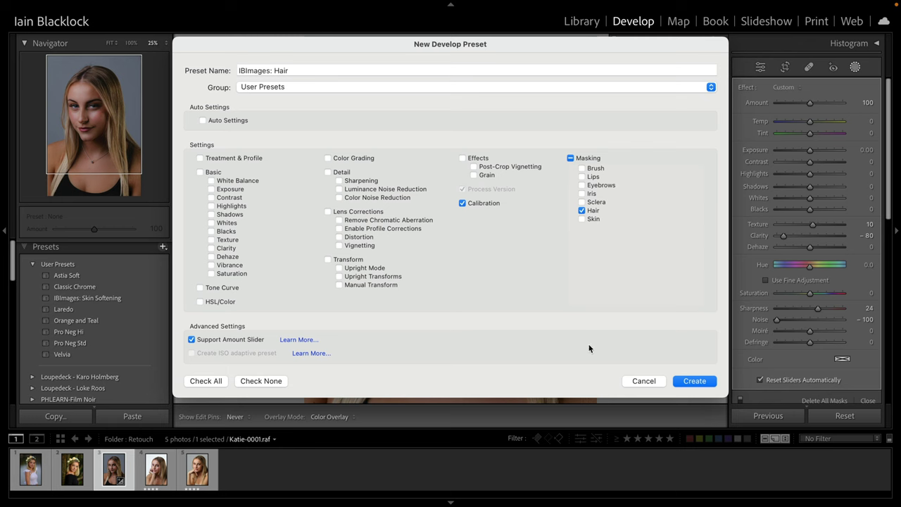
pyautogui.click(683, 381)
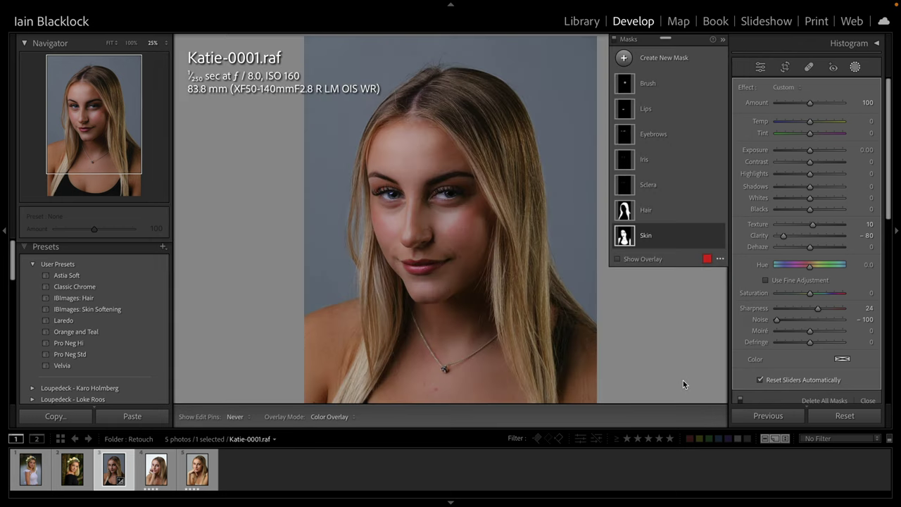
# Step: Create a develop preset named "IBImages: Sclera" that includes the Sclera mask instead of the Hair mask
pyautogui.click(163, 247)
pyautogui.click(188, 259)
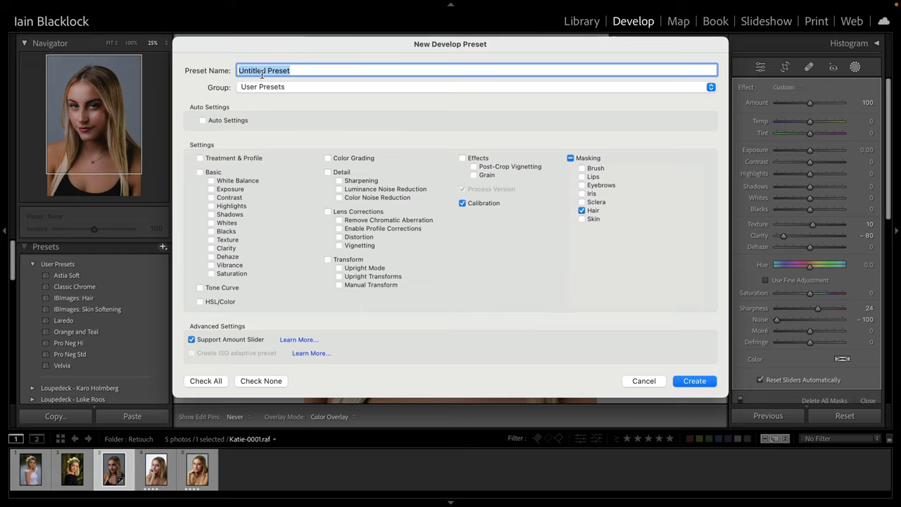
pyautogui.write('IBImages')
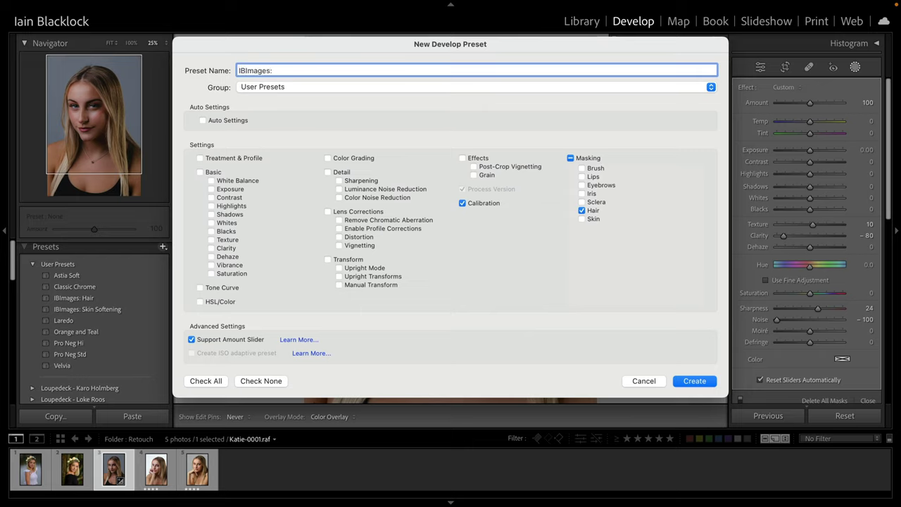
pyautogui.write(': Sclera')
pyautogui.click(582, 202)
pyautogui.click(581, 210)
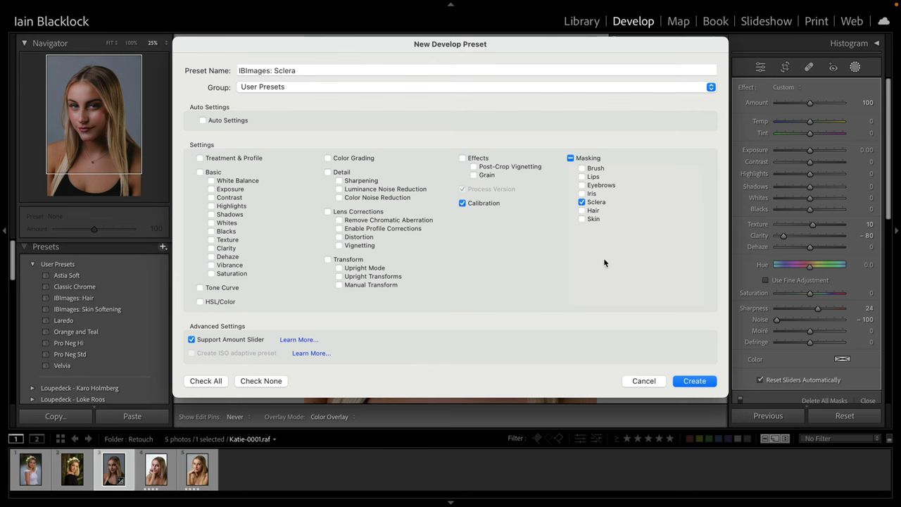
pyautogui.click(693, 381)
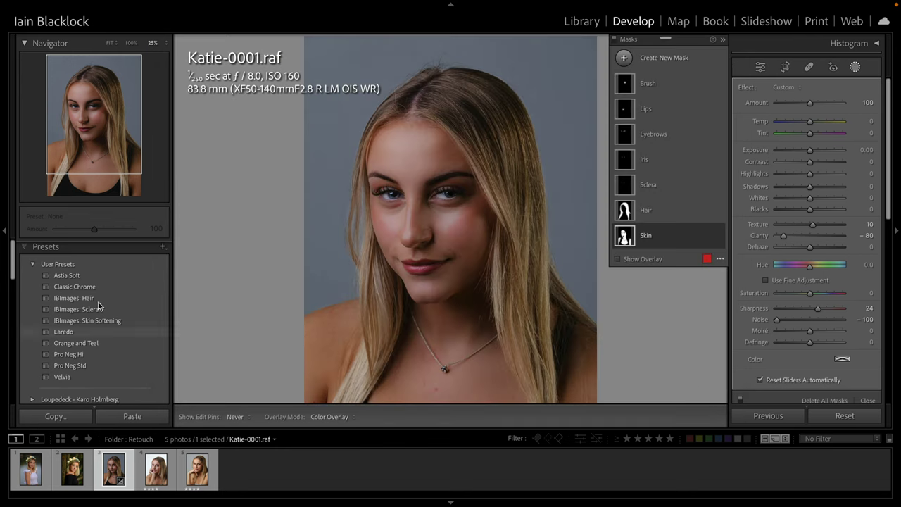
# Step: Create another develop preset named "IBImages: Iris" in User Presets, leaving the Sclera mask selection as it is
pyautogui.click(163, 246)
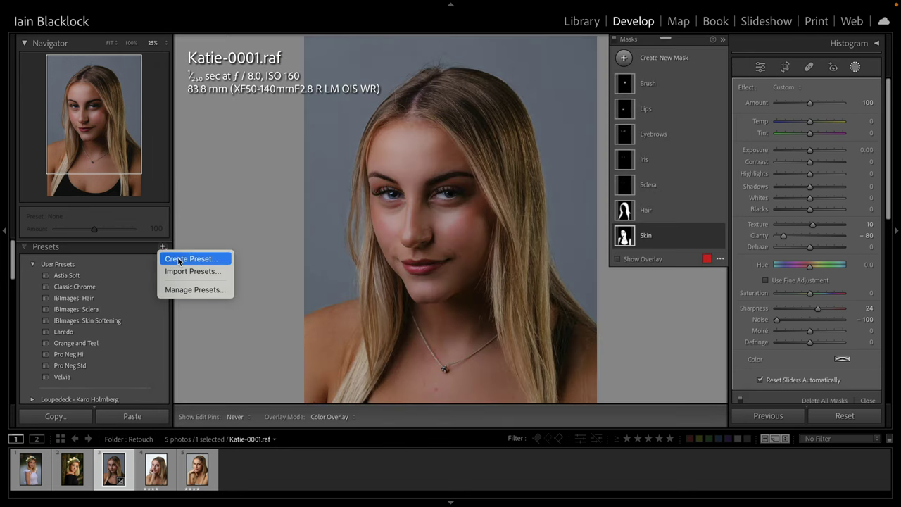
pyautogui.click(179, 259)
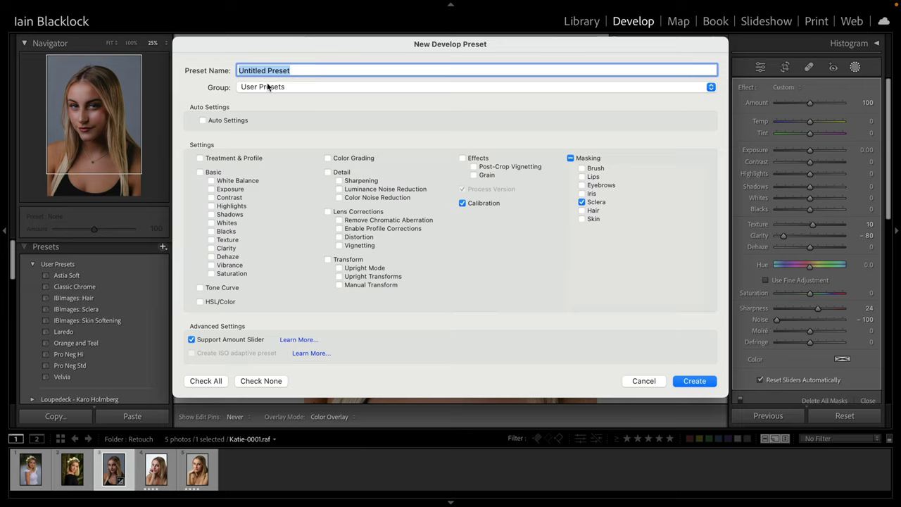
pyautogui.write('IBImages:')
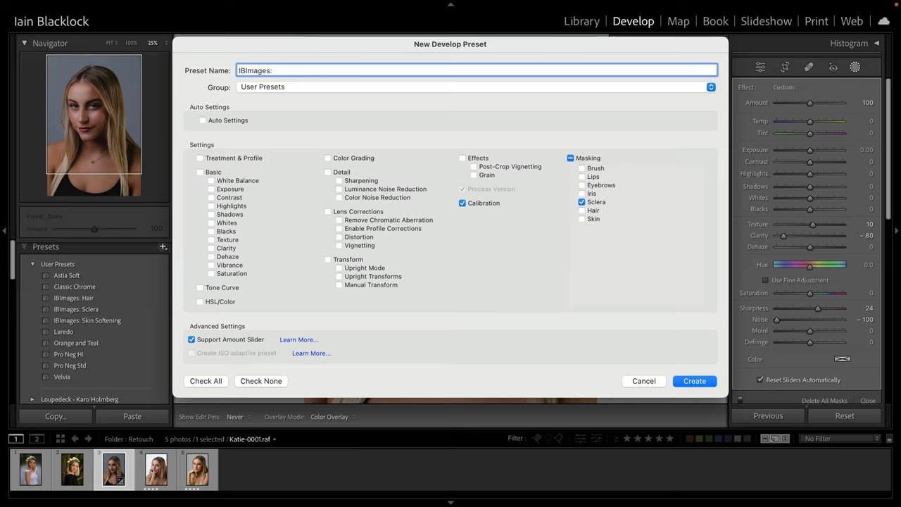
pyautogui.write(' Iris')
pyautogui.click(695, 382)
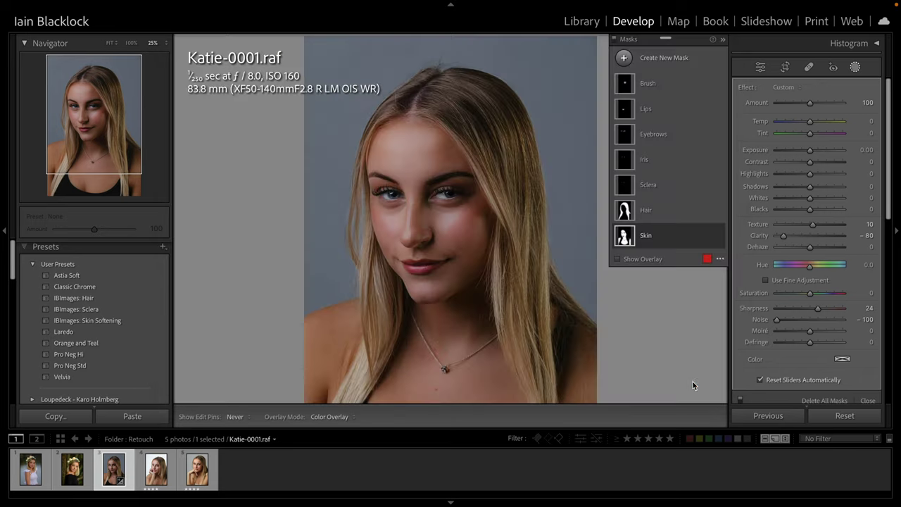
# Step: Create a develop preset named "IBImages: Eyebrows" that includes only the Eyebrows mask, excluding Iris and Sclera
pyautogui.click(161, 247)
pyautogui.click(180, 258)
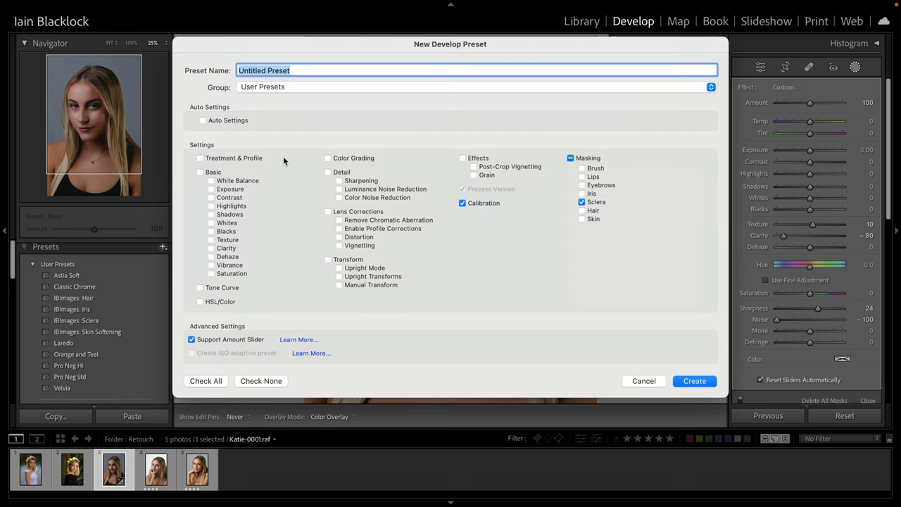
pyautogui.write('IBImages: ')
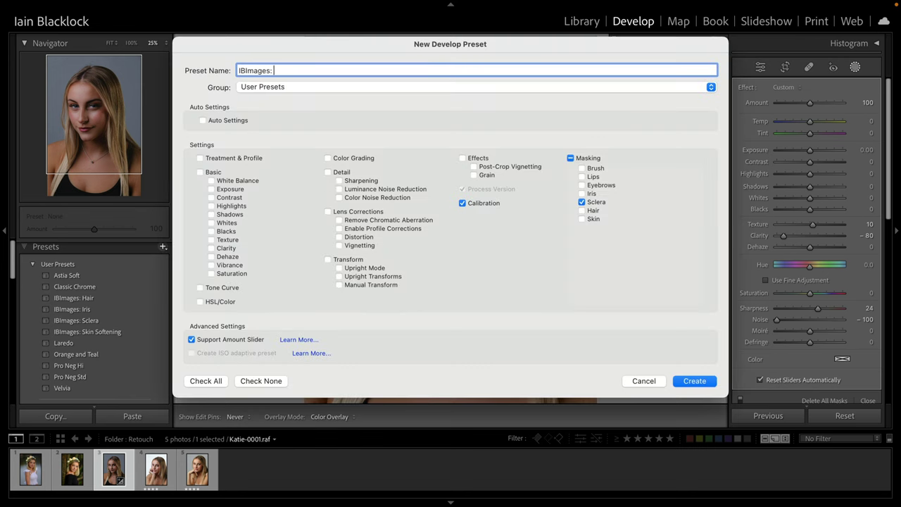
pyautogui.write('Eyebroiws')
pyautogui.press('BackSpace')
pyautogui.press('BackSpace')
pyautogui.press('BackSpace')
pyautogui.write('ws')
pyautogui.click(582, 193)
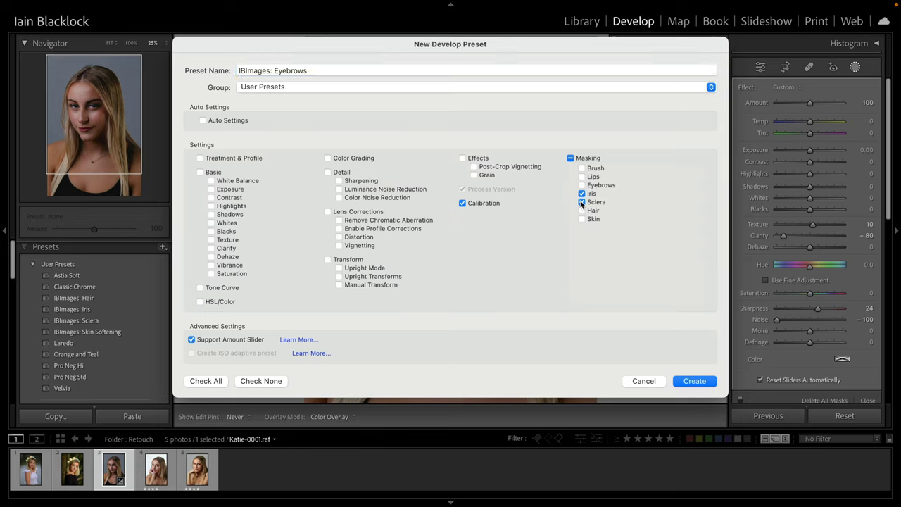
pyautogui.click(582, 203)
pyautogui.click(582, 185)
pyautogui.click(581, 194)
pyautogui.click(694, 381)
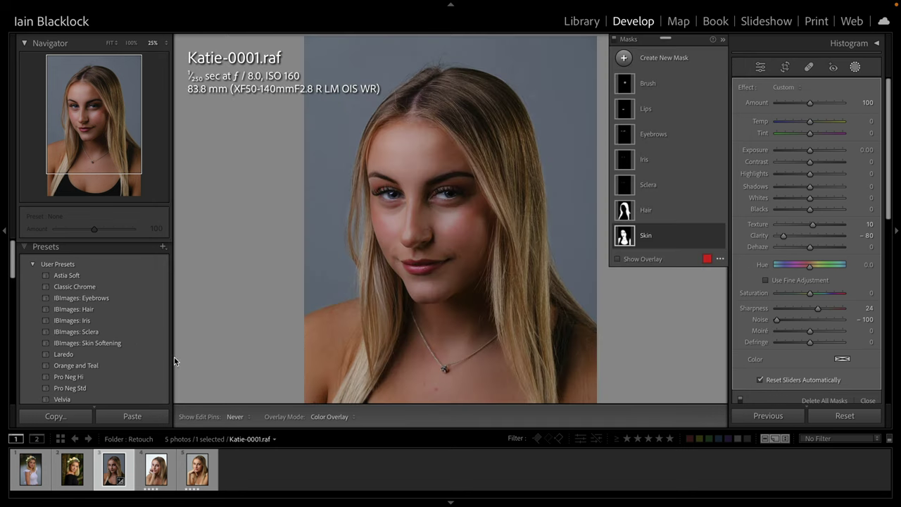
# Step: Select the "IBImages: Sclera" preset and permanently delete it
pyautogui.click(75, 335)
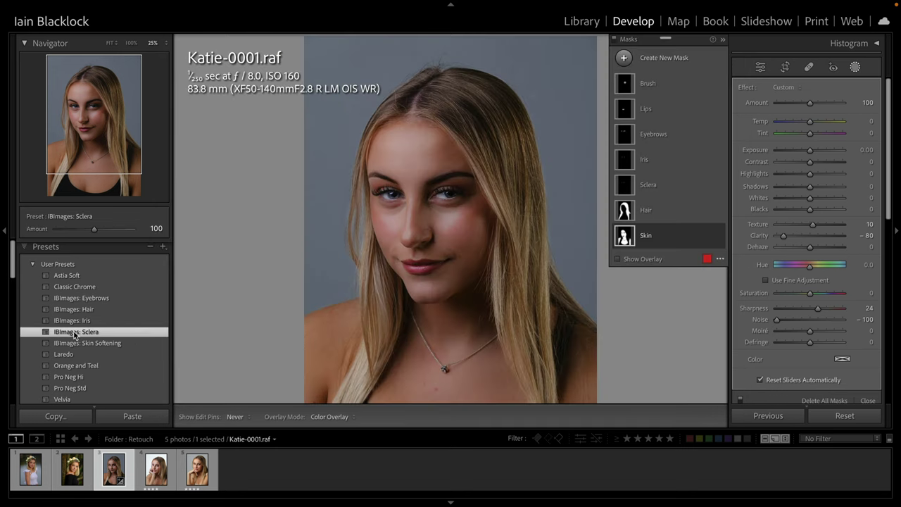
pyautogui.click(150, 249)
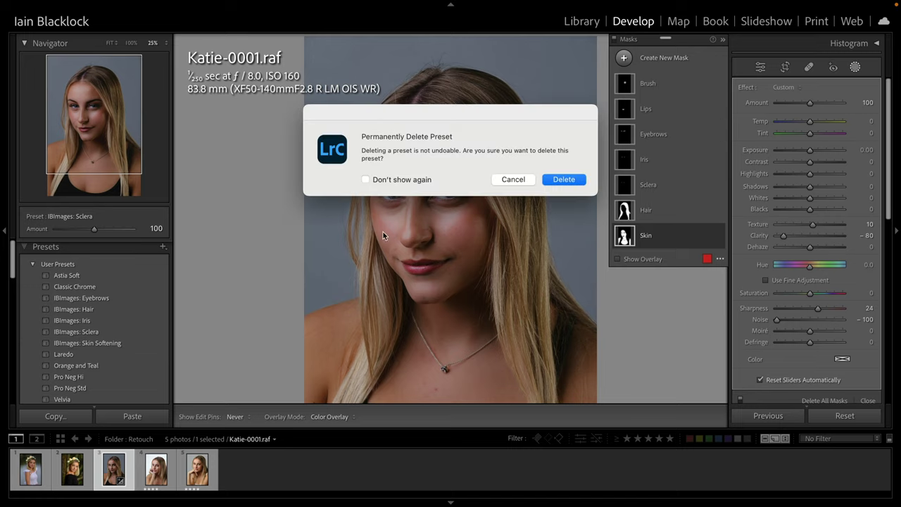
pyautogui.click(567, 180)
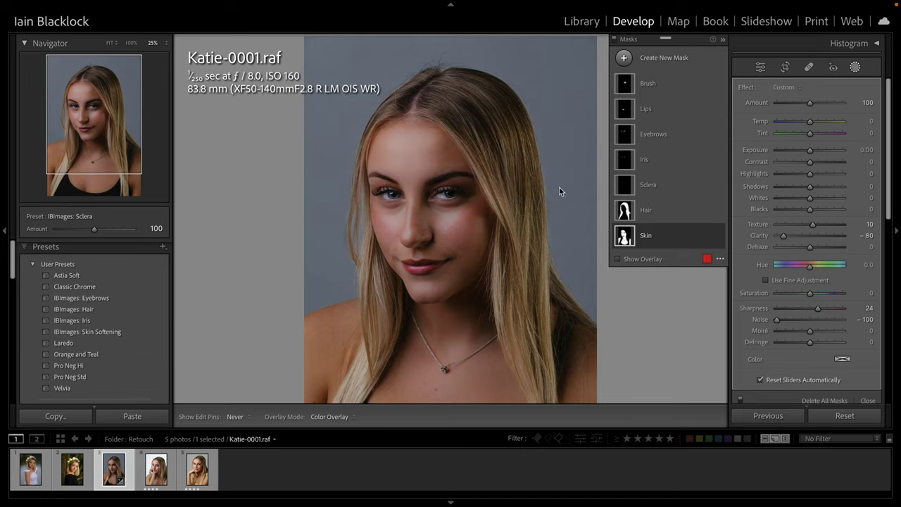
# Step: Recreate the "IBImages: Sclera" develop preset with the Sclera mask included and the Eyebrows mask excluded
pyautogui.click(162, 247)
pyautogui.click(176, 259)
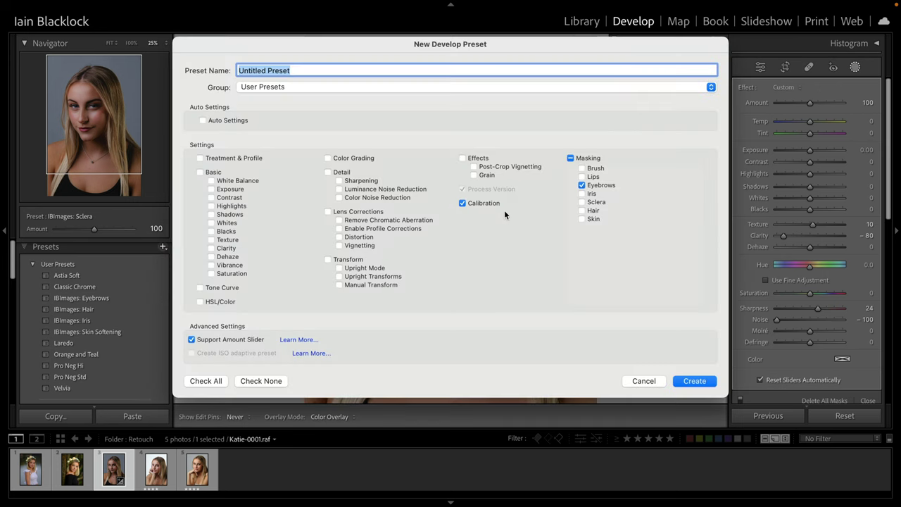
pyautogui.write('IBI')
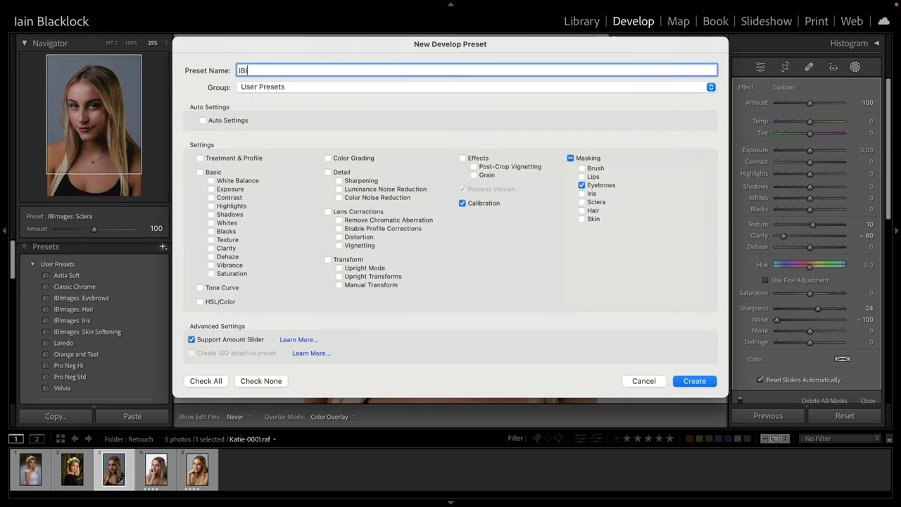
pyautogui.write('mages: Sclera')
pyautogui.click(582, 185)
pyautogui.click(581, 202)
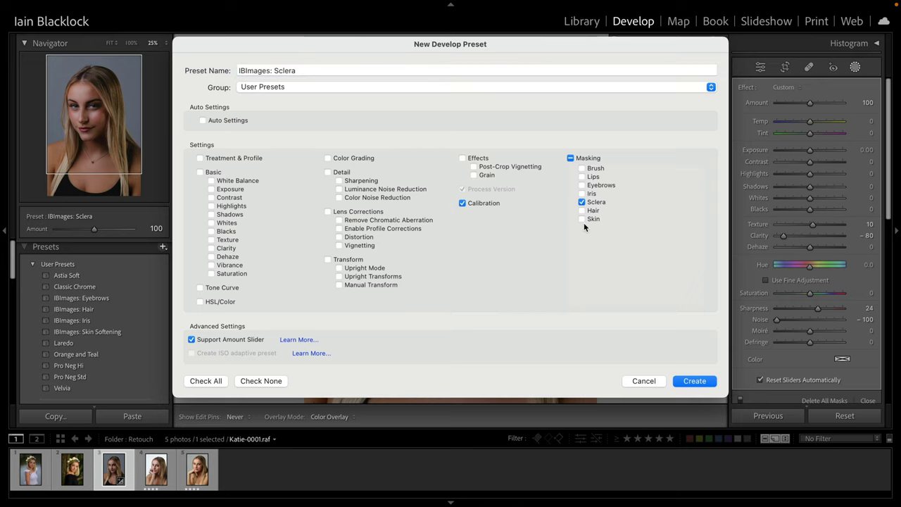
pyautogui.click(693, 381)
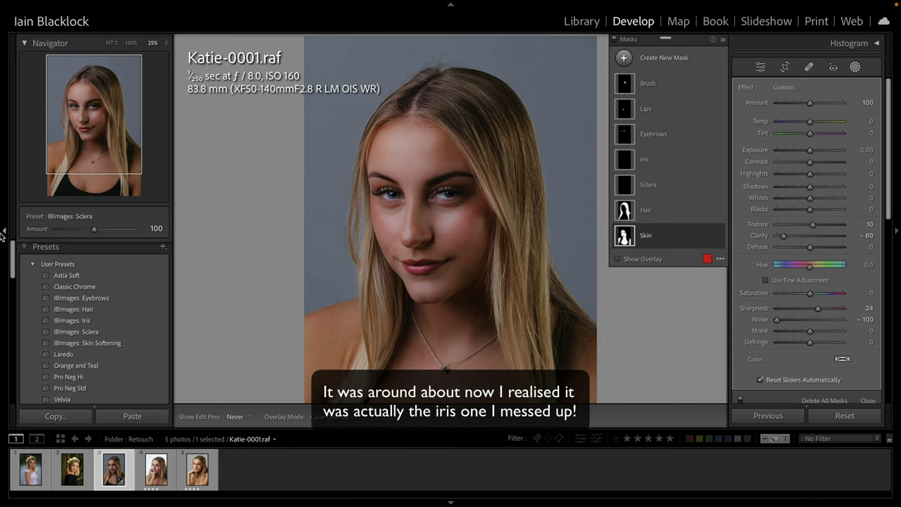
# Step: Create a develop preset named "IBImages: Lips" with the Lips mask instead of Sclera, and collapse the list of masks
pyautogui.click(161, 250)
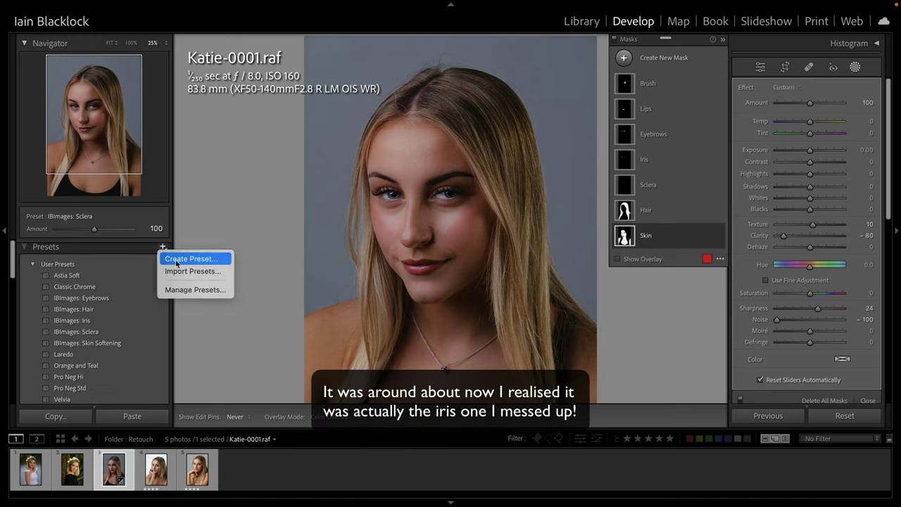
pyautogui.click(196, 256)
pyautogui.write('IBI')
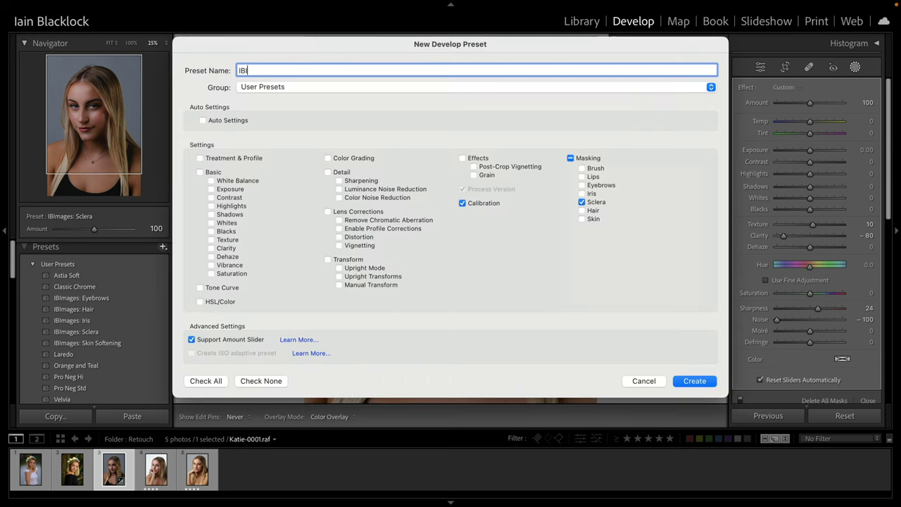
pyautogui.write('mages: Lips')
pyautogui.click(581, 203)
pyautogui.click(582, 177)
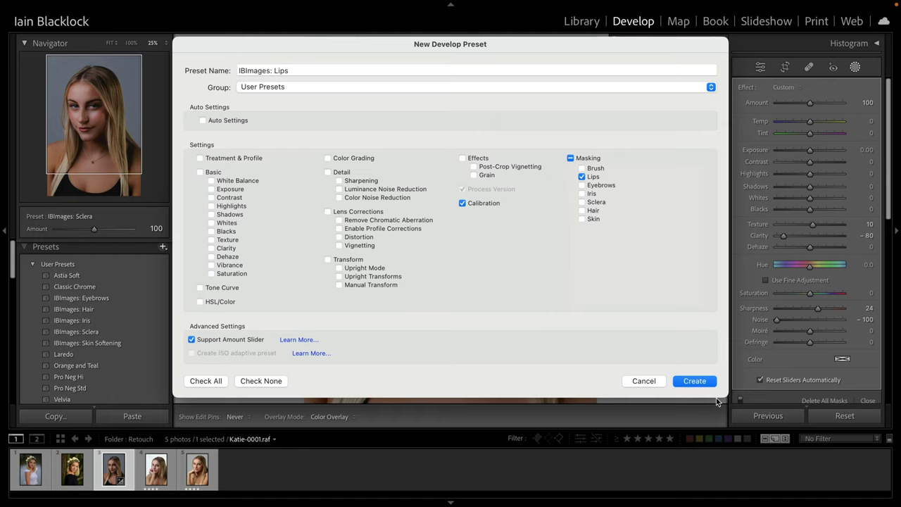
pyautogui.click(692, 382)
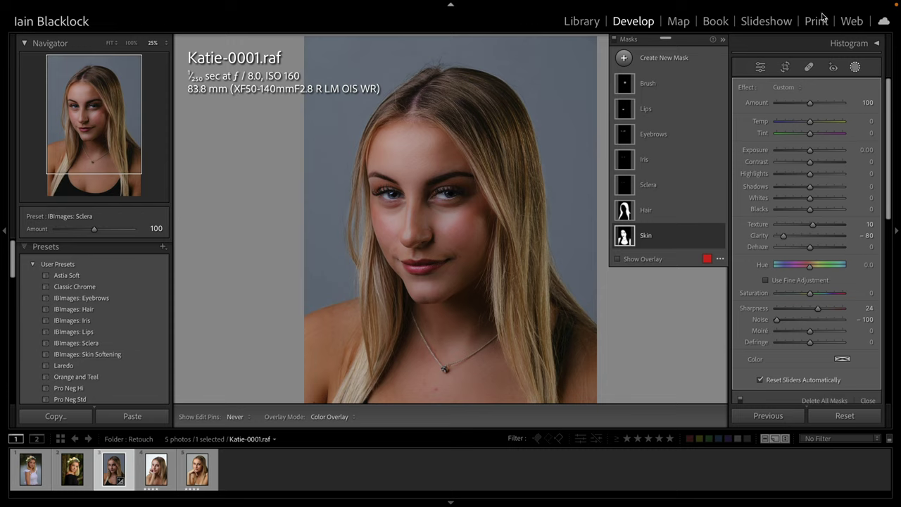
pyautogui.click(722, 39)
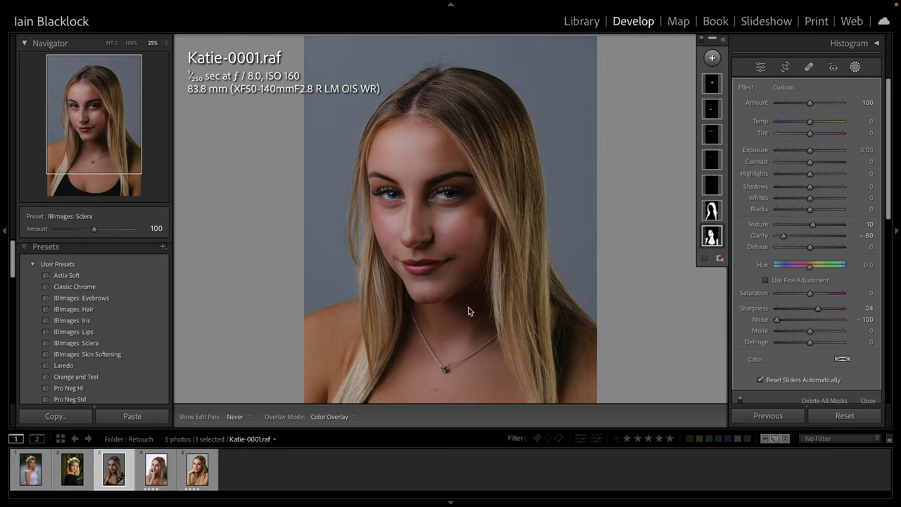
# Step: Try a hue of 37.3 and a saturation of −50 on the Hair mask, and reset both adjustments
pyautogui.click(711, 211)
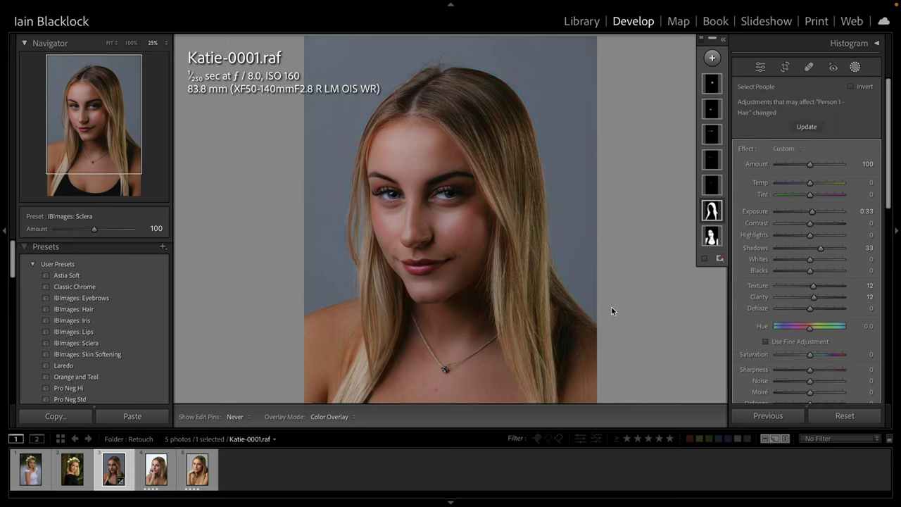
pyautogui.scroll(-5, 810, 331)
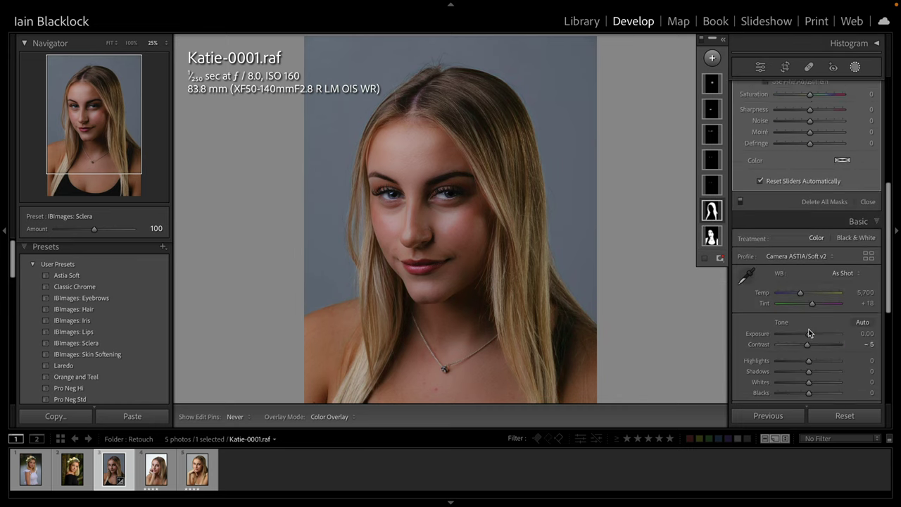
pyautogui.scroll(-4, 800, 335)
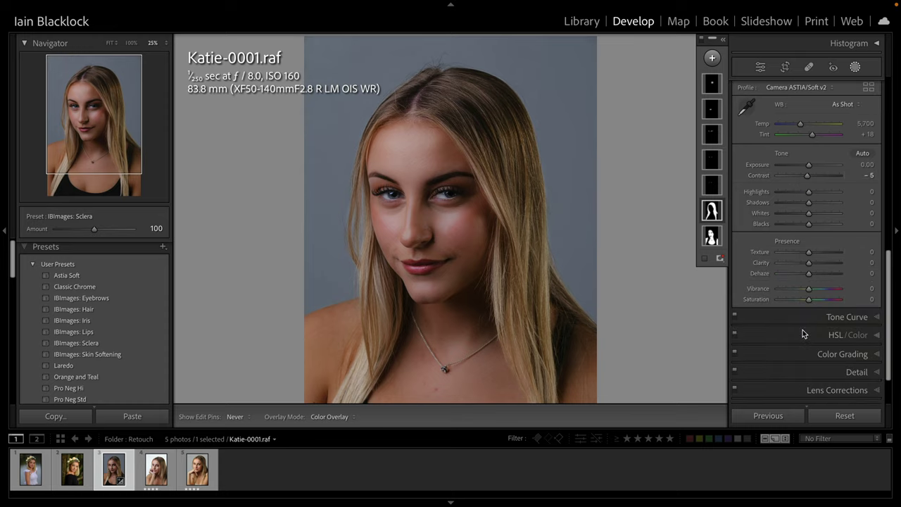
pyautogui.scroll(5, 798, 199)
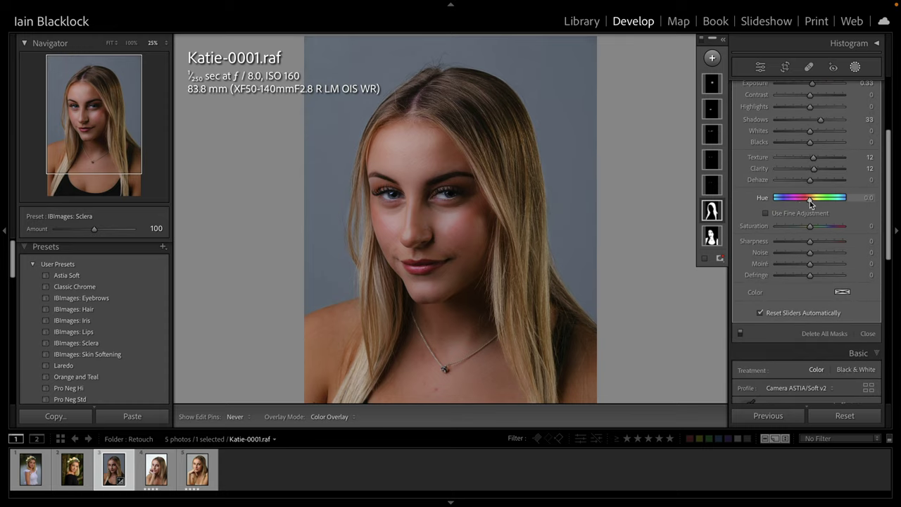
pyautogui.moveTo(811, 203); pyautogui.dragTo(794, 230)
pyautogui.moveTo(813, 202)
pyautogui.mouseDown()
pyautogui.moveTo(843, 202)
pyautogui.moveTo(796, 202)
pyautogui.moveTo(838, 202)
pyautogui.moveTo(806, 204)
pyautogui.moveTo(816, 202)
pyautogui.mouseUp()
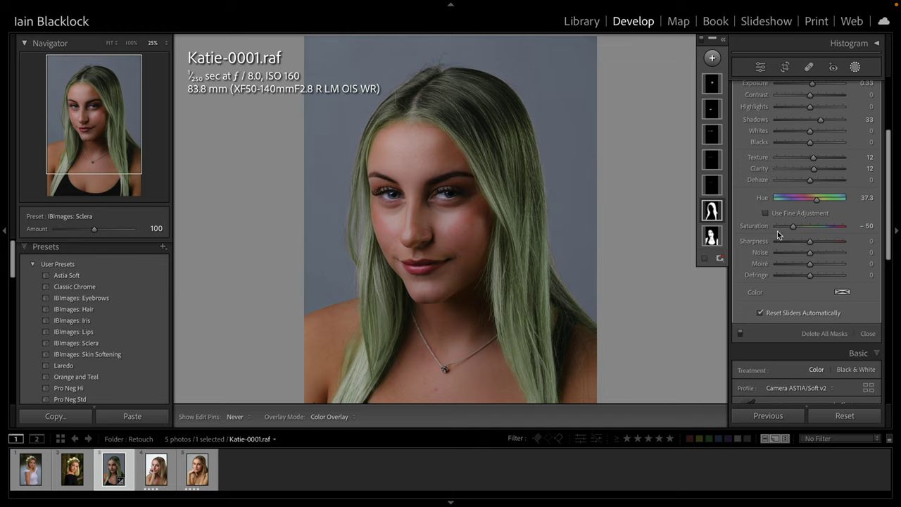
pyautogui.doubleClick(760, 200)
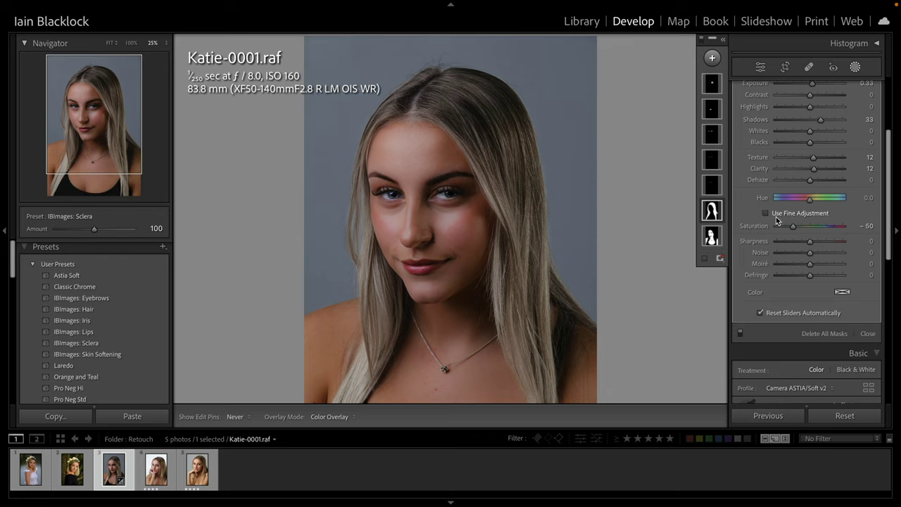
pyautogui.moveTo(793, 226); pyautogui.dragTo(806, 228)
pyautogui.doubleClick(753, 224)
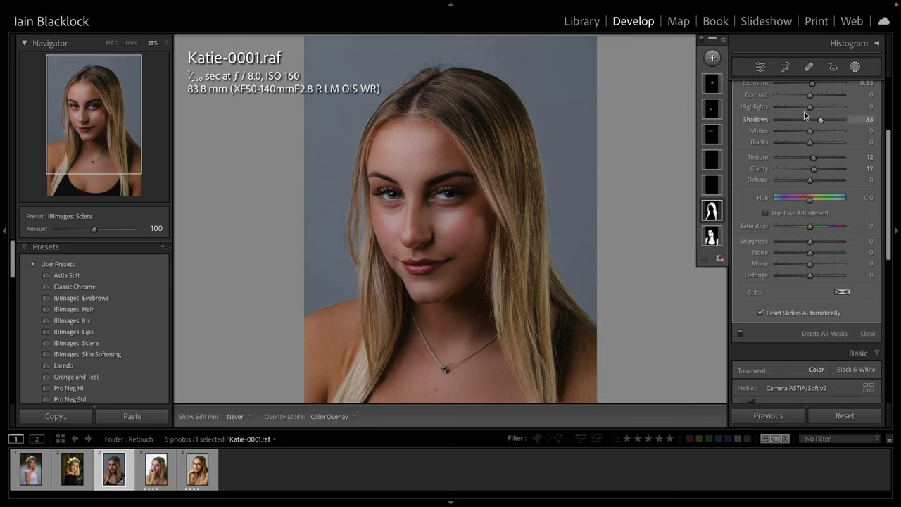
# Step: Set the Hair mask's shadows to 62 and exposure to 0.40
pyautogui.moveTo(819, 120)
pyautogui.mouseDown()
pyautogui.moveTo(830, 120)
pyautogui.moveTo(814, 110)
pyautogui.mouseUp()
pyautogui.scroll(1, 812, 102)
pyautogui.scroll(1, 812, 103)
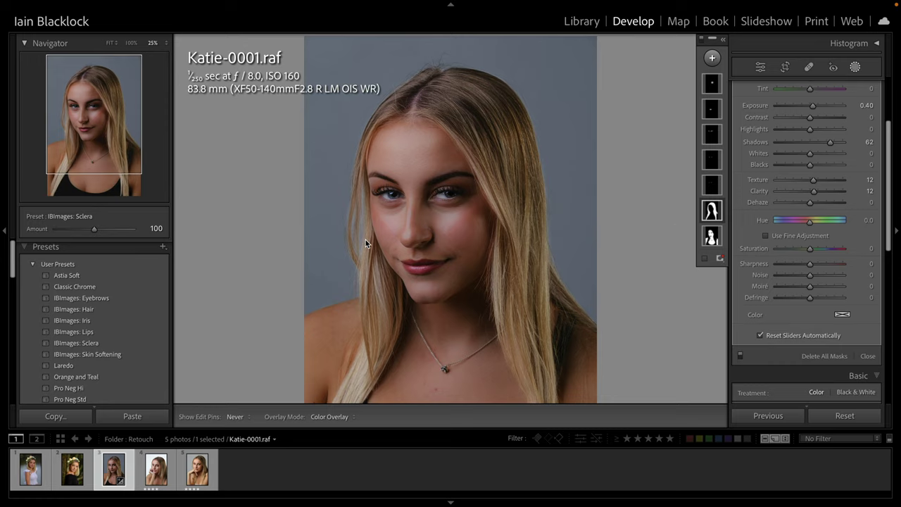
pyautogui.hotkey('ctrl', '-')
pyautogui.hotkey('ctrl', '=')
# Step: Leave masking and compare the portrait before and after in side-by-side and split layouts, returning to the single-photo view
pyautogui.click(857, 67)
pyautogui.click(238, 417)
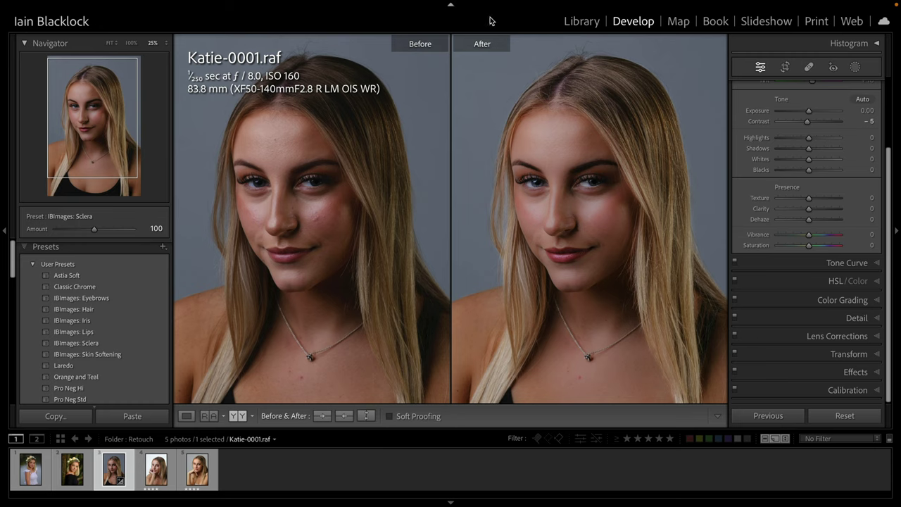
pyautogui.click(238, 416)
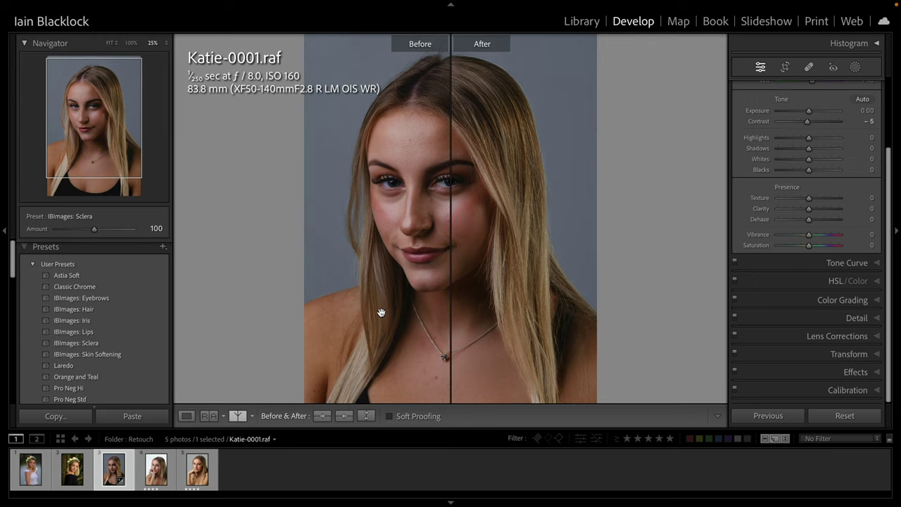
pyautogui.click(237, 416)
pyautogui.click(238, 416)
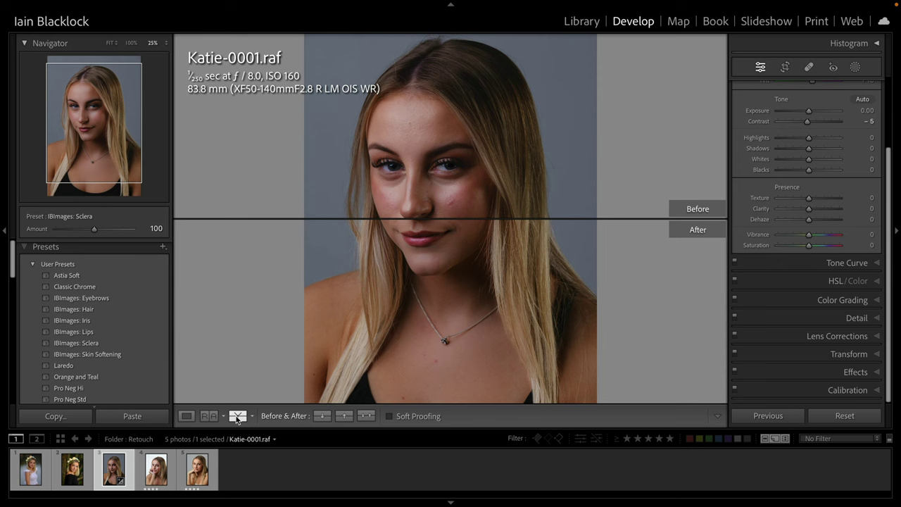
pyautogui.click(237, 417)
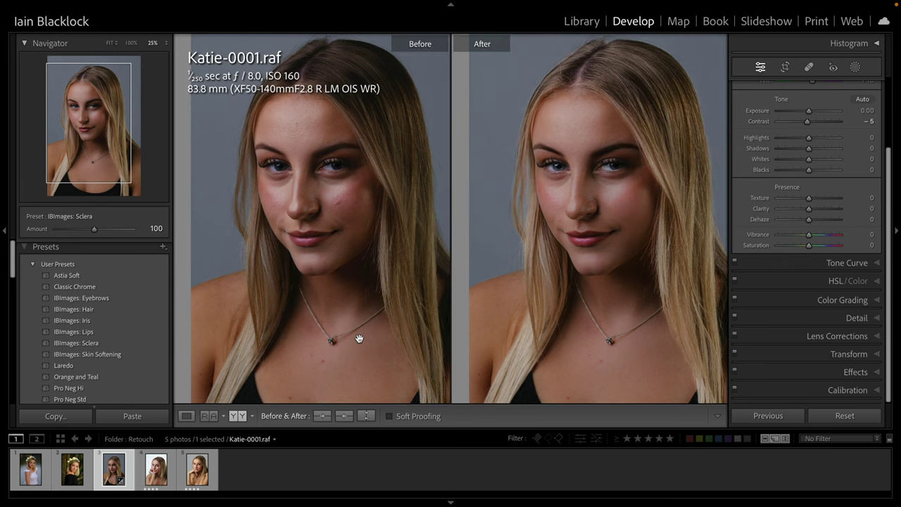
pyautogui.click(186, 416)
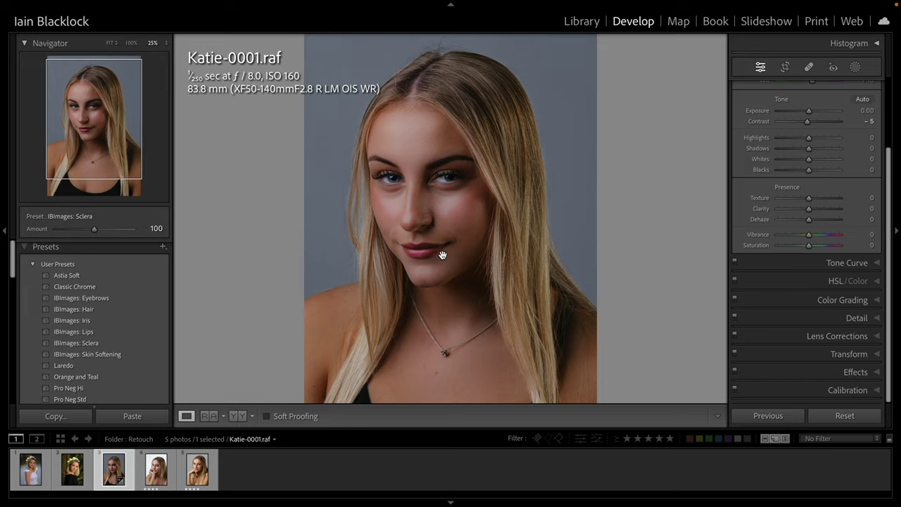
# Step: Open the flower-crown portrait Sophia-0002.raf from the photo grid for developing
pyautogui.press('g')
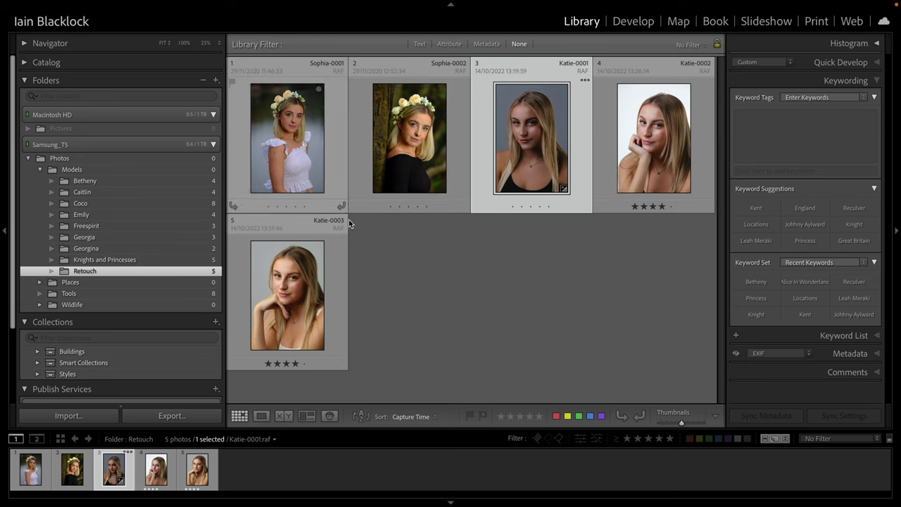
pyautogui.doubleClick(405, 128)
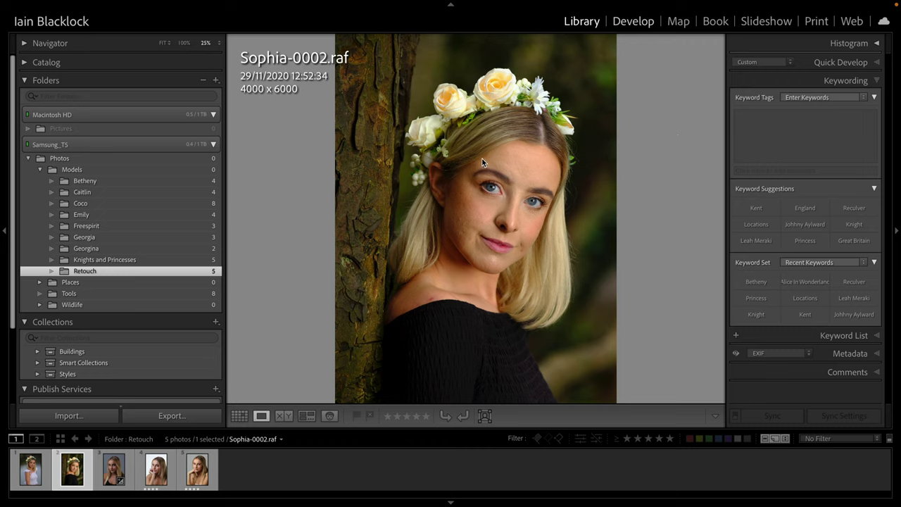
pyautogui.press('d')
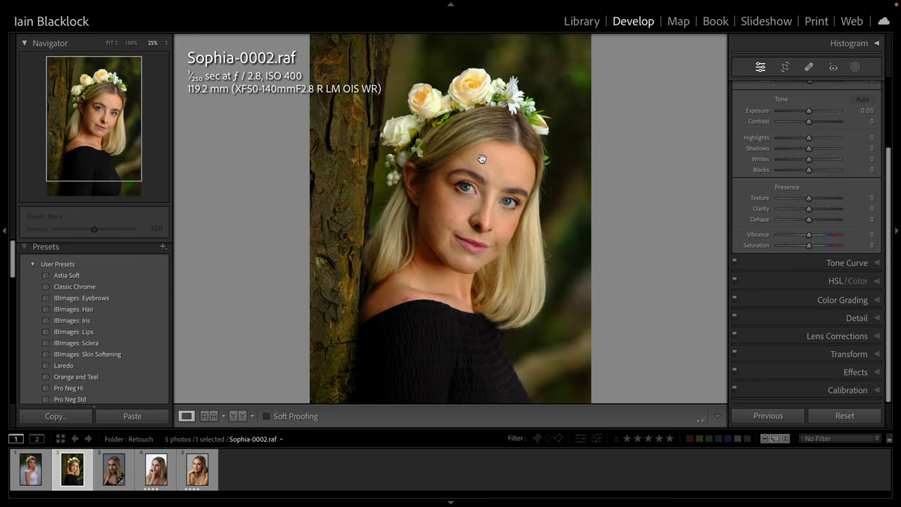
# Step: Change the photo's profile to Camera Pro Neg Hi using the Profile Browser
pyautogui.scroll(3, 794, 143)
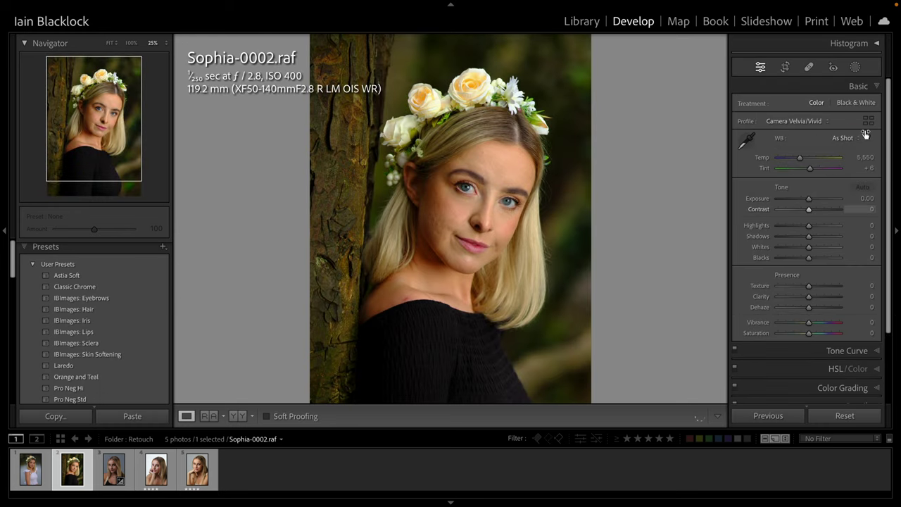
pyautogui.click(798, 122)
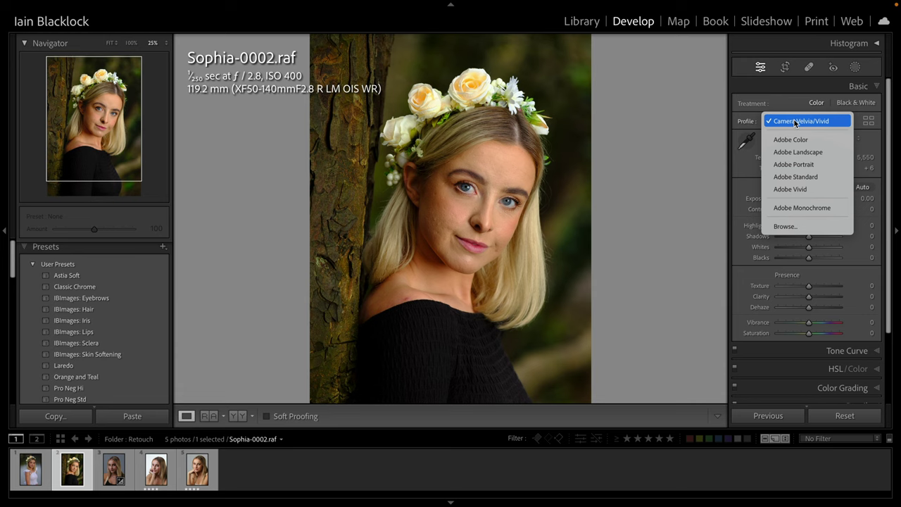
pyautogui.click(788, 123)
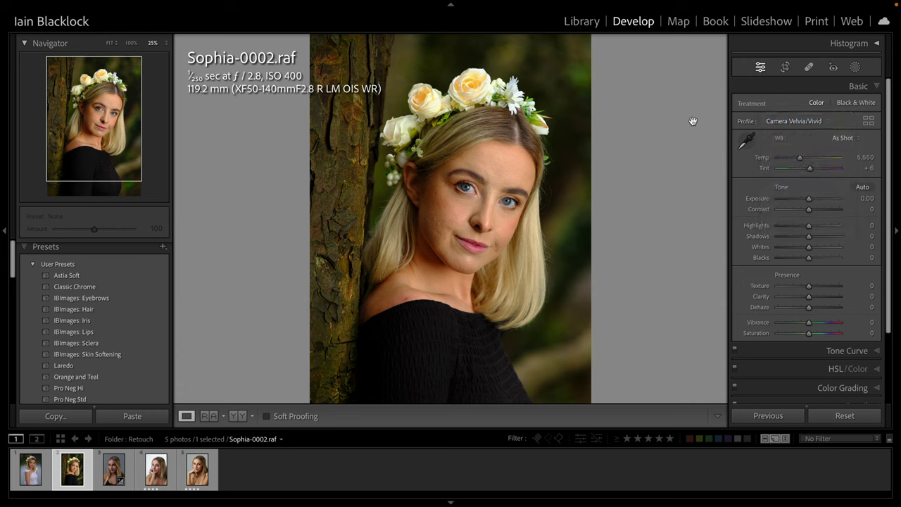
pyautogui.click(869, 123)
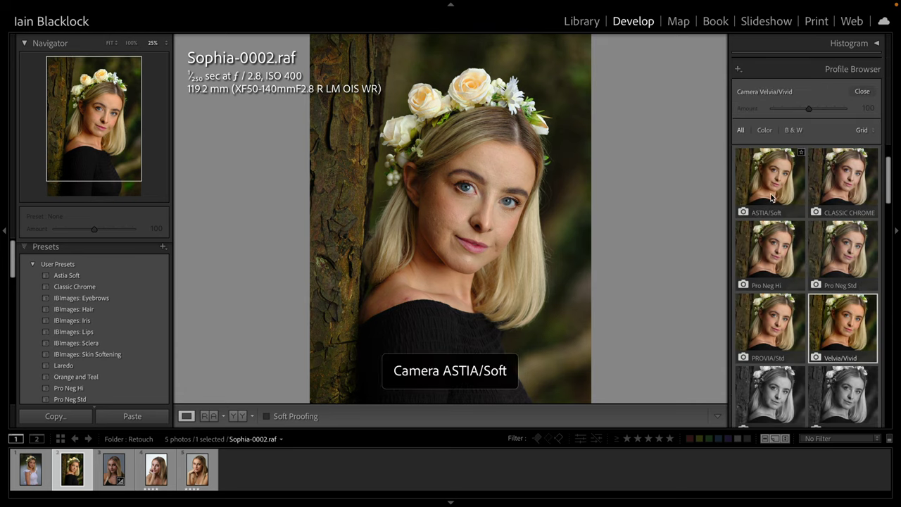
pyautogui.doubleClick(766, 258)
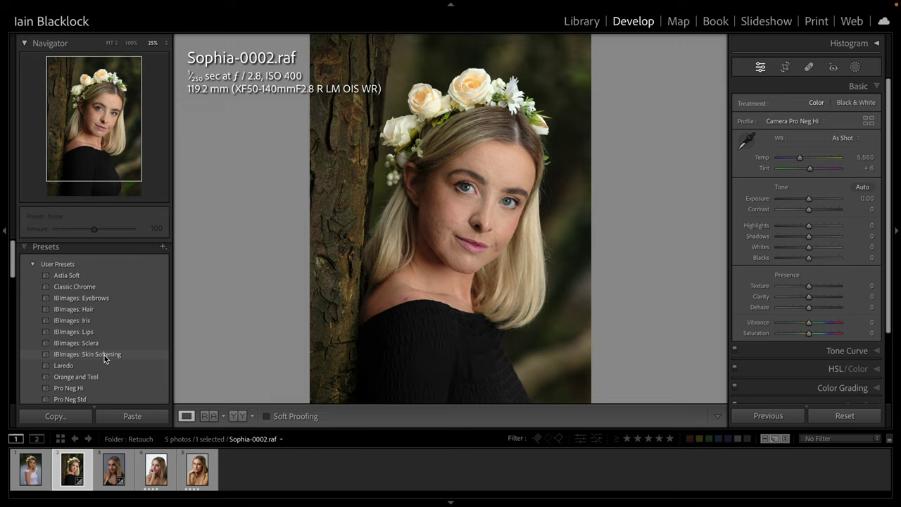
# Step: Apply the "IBImages: Skin Softening" preset to the flower-crown portrait
pyautogui.scroll(-1, 105, 359)
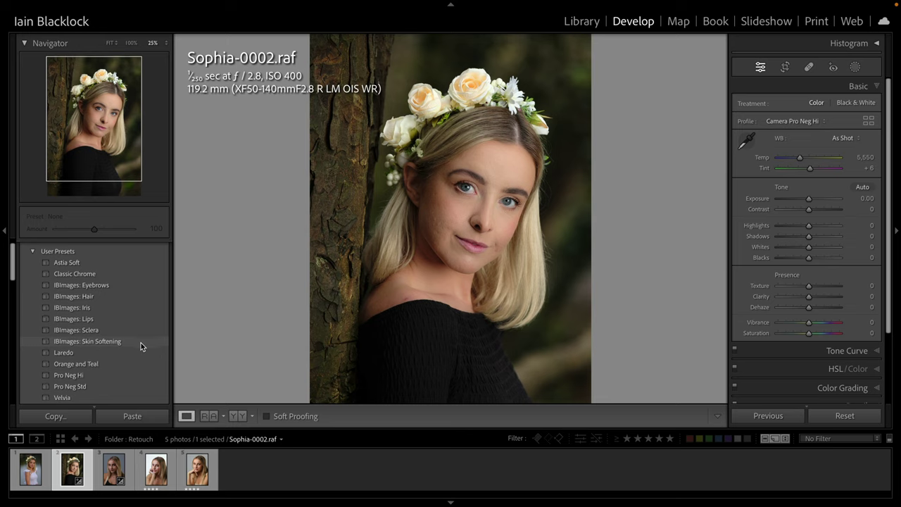
pyautogui.click(100, 344)
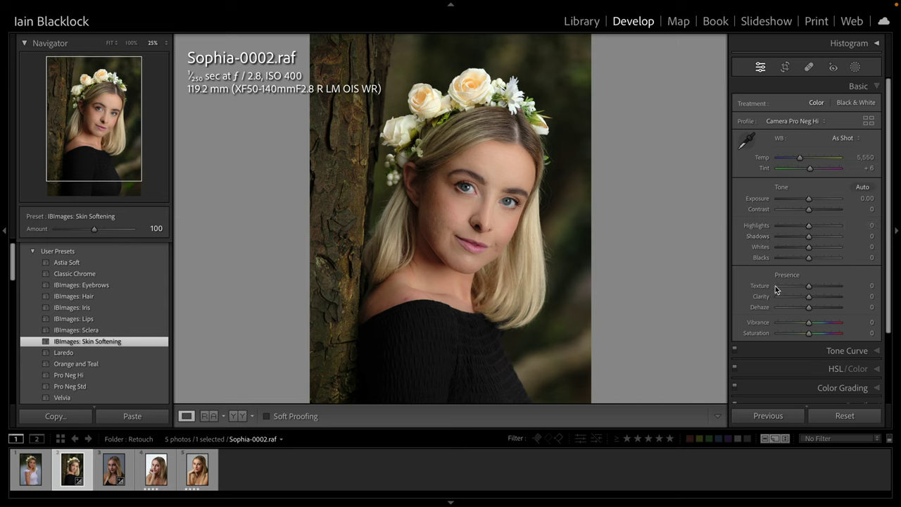
pyautogui.scroll(-1, 785, 281)
pyautogui.scroll(1, 785, 281)
# Step: Set the skin softening mask's amount to 149 and its clarity to −60
pyautogui.click(858, 68)
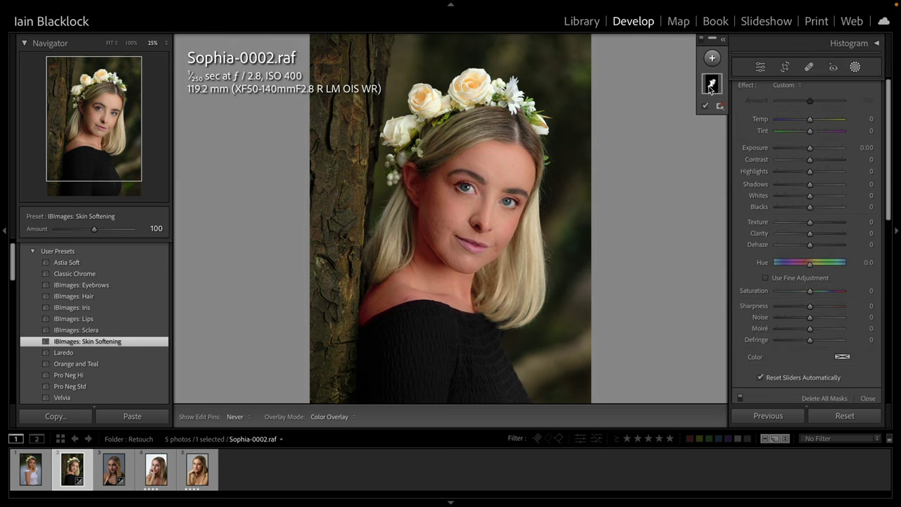
pyautogui.click(505, 179)
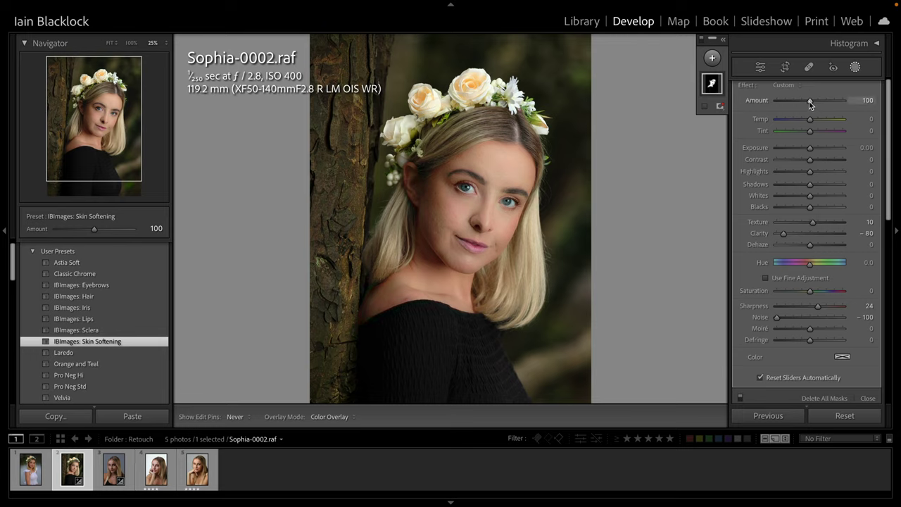
pyautogui.moveTo(809, 100); pyautogui.dragTo(826, 101)
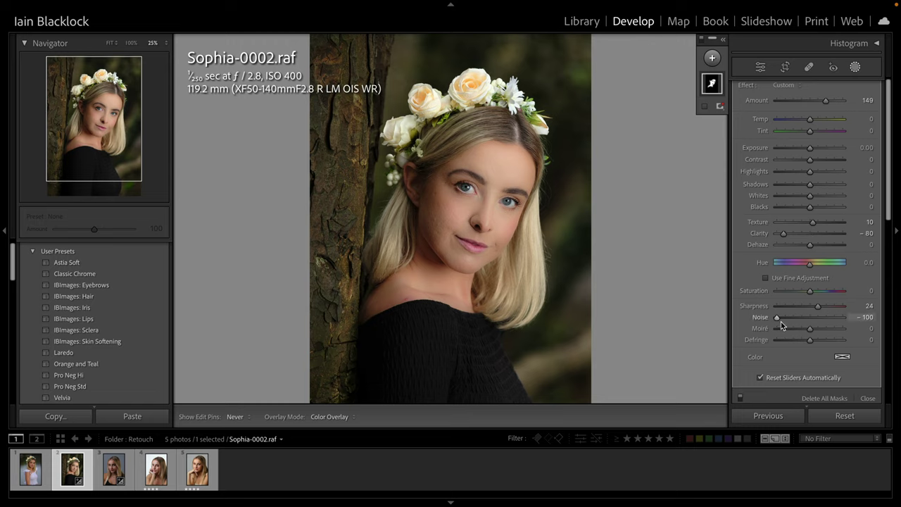
pyautogui.scroll(1, 770, 289)
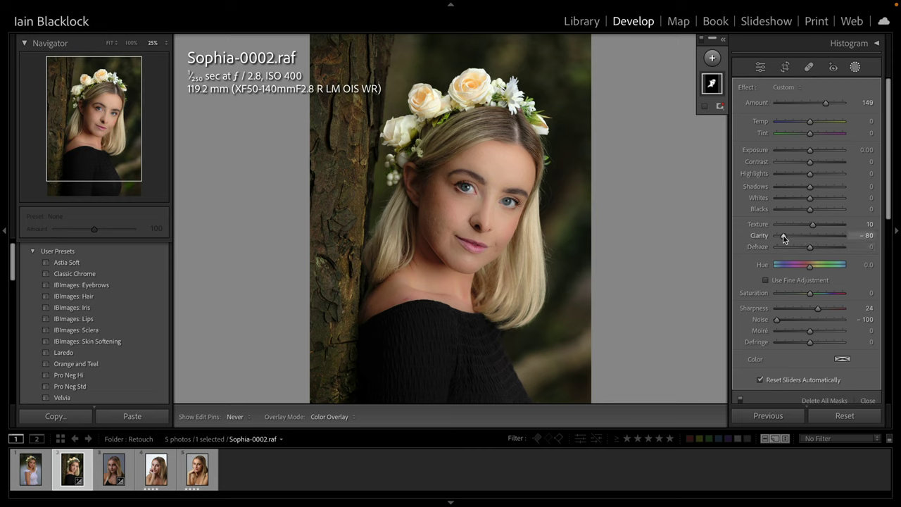
pyautogui.moveTo(784, 236); pyautogui.dragTo(791, 237)
# Step: Apply the "IBImages: Hair", "IBImages: Eyebrows", "IBImages: Lips" and "IBImages: Sclera" presets to the portrait
pyautogui.click(74, 299)
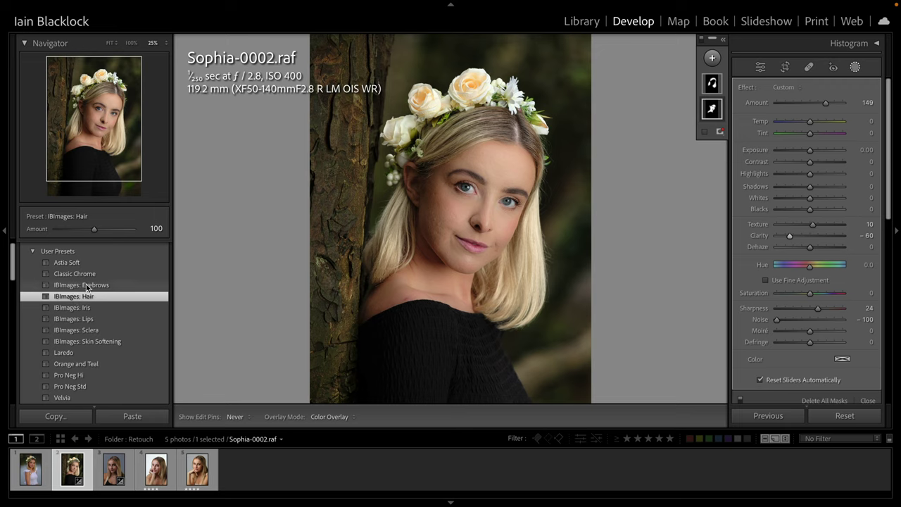
pyautogui.click(86, 288)
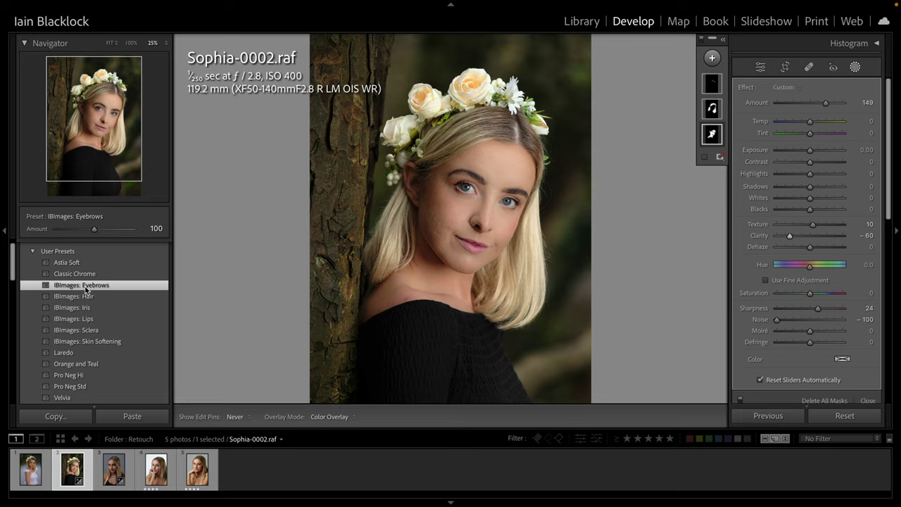
pyautogui.click(86, 321)
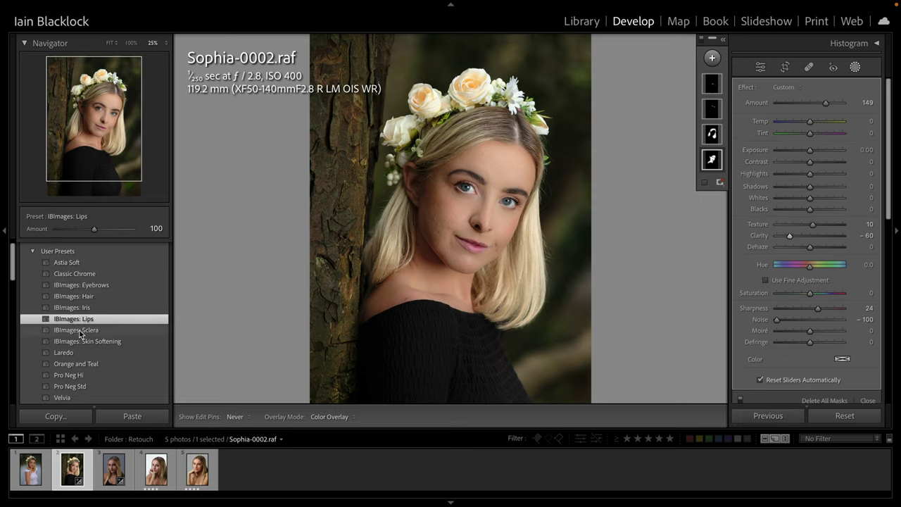
pyautogui.click(80, 333)
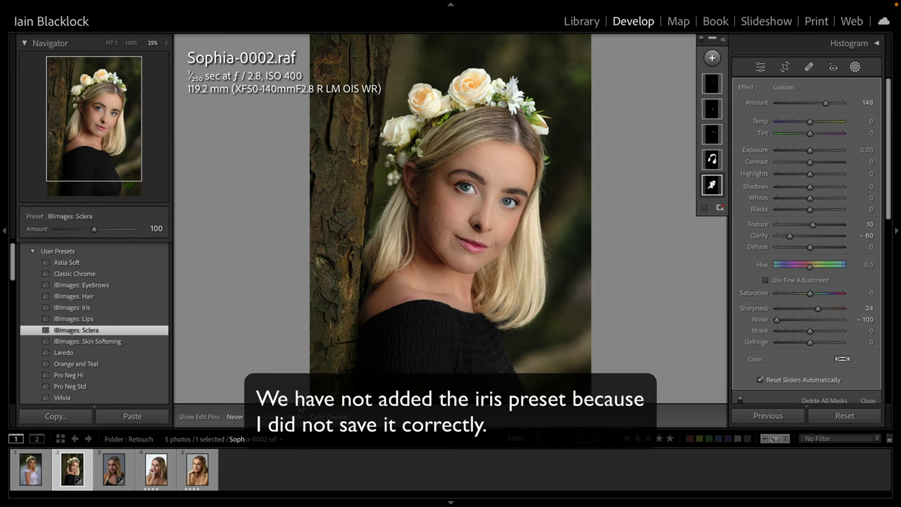
# Step: Leave masking and compare the flower-crown portrait before and after side by side, returning to the single-photo view
pyautogui.click(856, 68)
pyautogui.click(242, 416)
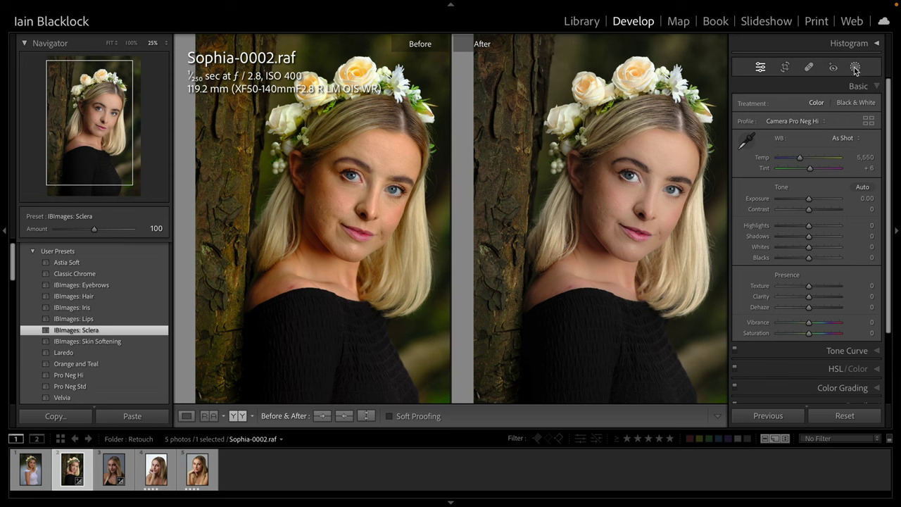
pyautogui.click(186, 416)
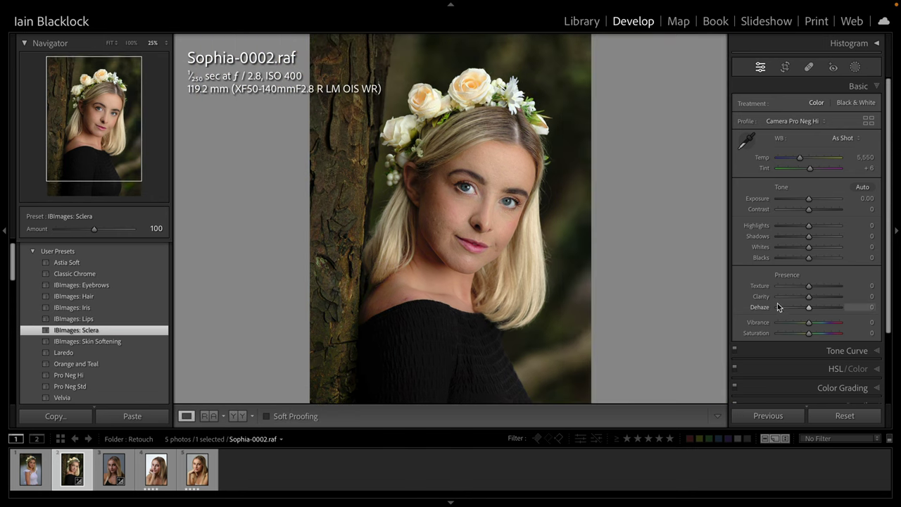
# Step: Remove the blemishes on the shaded cheek and along the jaw with Content-Aware Remove, starting at brush size 48
pyautogui.click(809, 65)
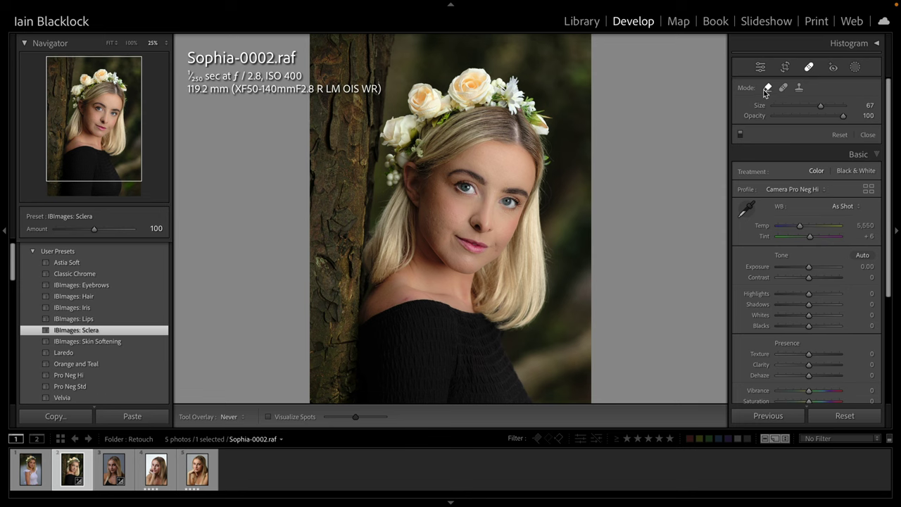
pyautogui.press('z')
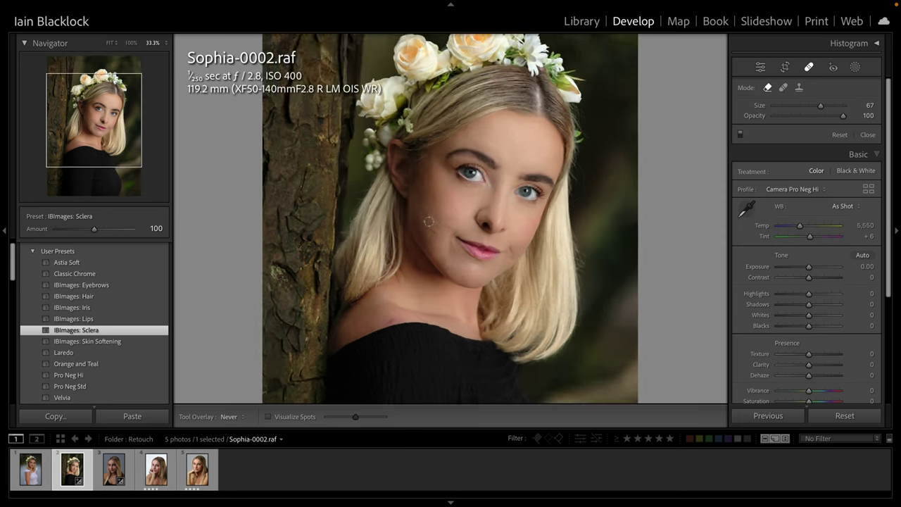
pyautogui.scroll(-3, 460, 159)
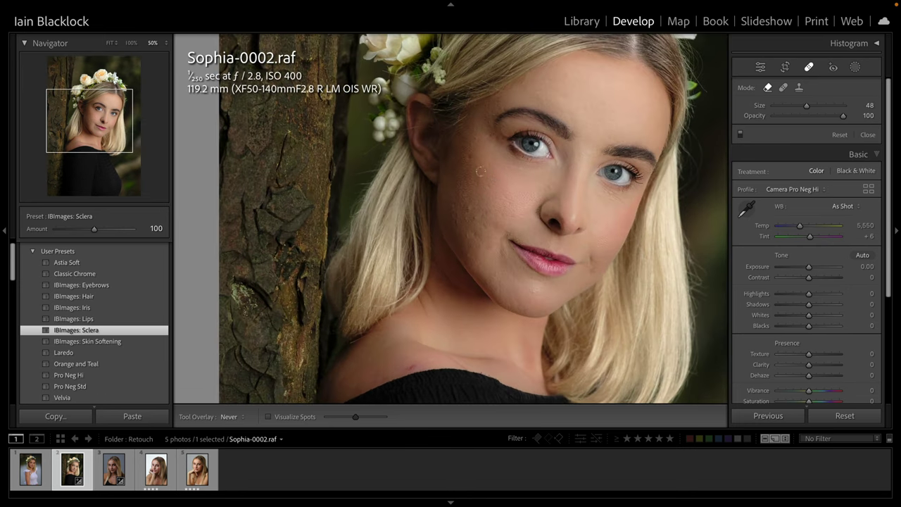
pyautogui.click(441, 208)
pyautogui.click(470, 237)
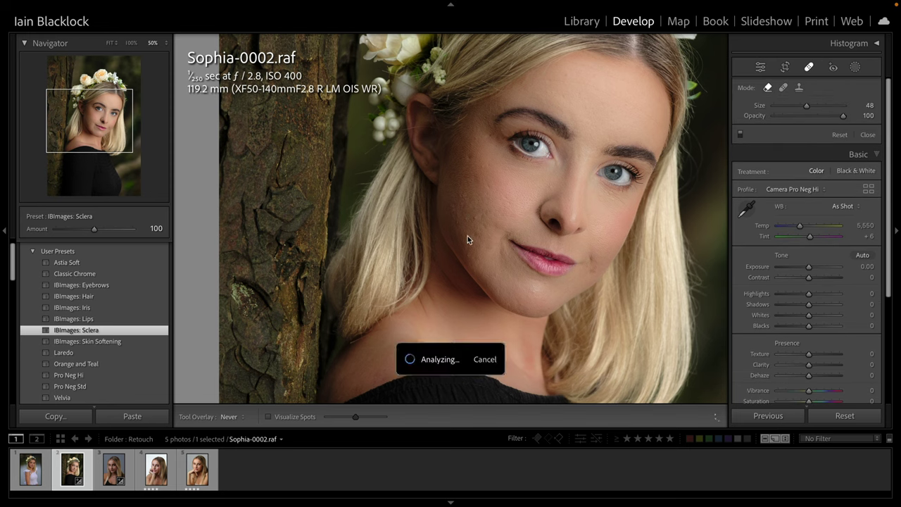
pyautogui.click(470, 260)
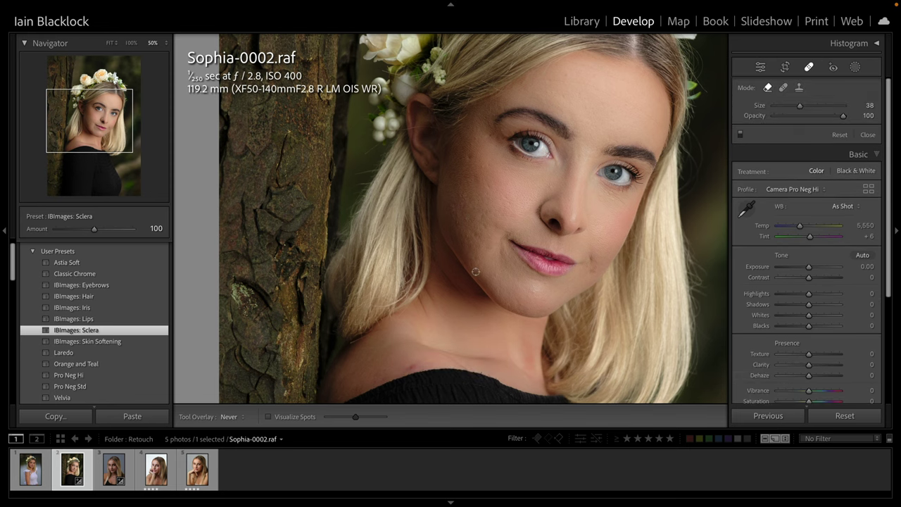
pyautogui.scroll(-3, 476, 267)
# Step: Remove the remaining blemishes beside the eye, across the cheek, around the mouth and on the chin, starting at brush size 58
pyautogui.scroll(5, 486, 221)
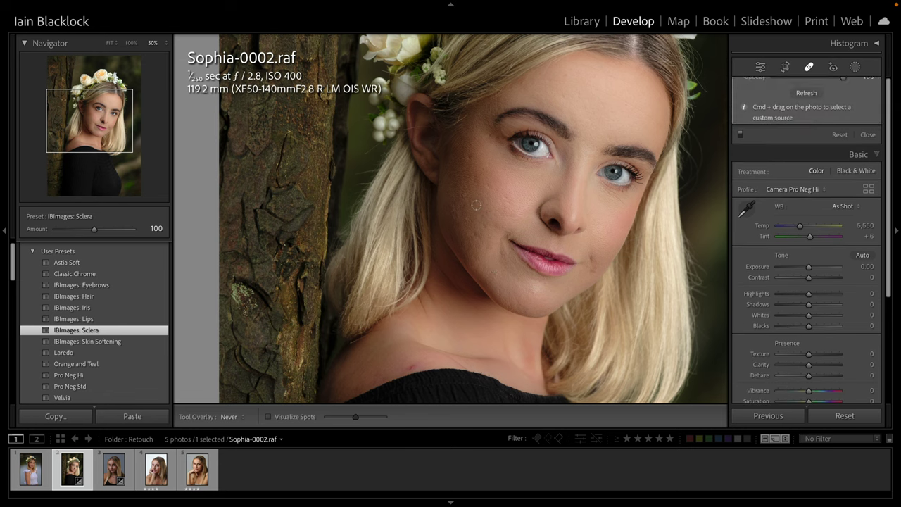
pyautogui.click(469, 156)
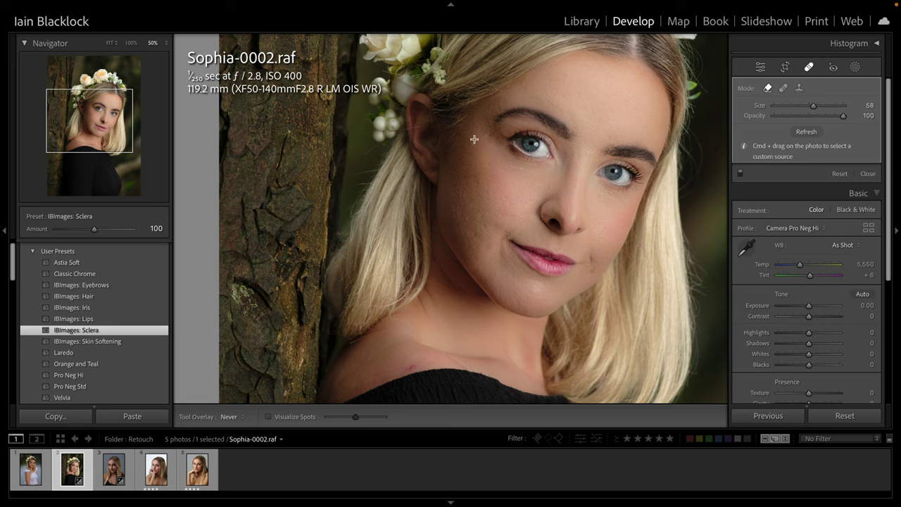
pyautogui.click(483, 146)
pyautogui.click(469, 230)
pyautogui.scroll(-2, 469, 232)
pyautogui.click(454, 217)
pyautogui.click(495, 212)
pyautogui.click(572, 252)
pyautogui.scroll(-3, 519, 305)
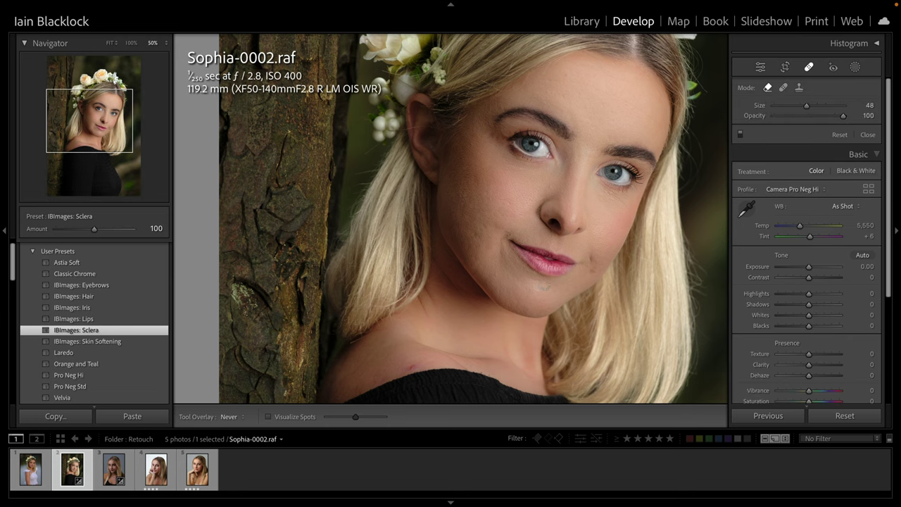
pyautogui.click(547, 296)
# Step: Remove the forehead blemishes at brush size 38 and a spot on the cheek at size 58
pyautogui.moveTo(503, 211); pyautogui.dragTo(378, 335)
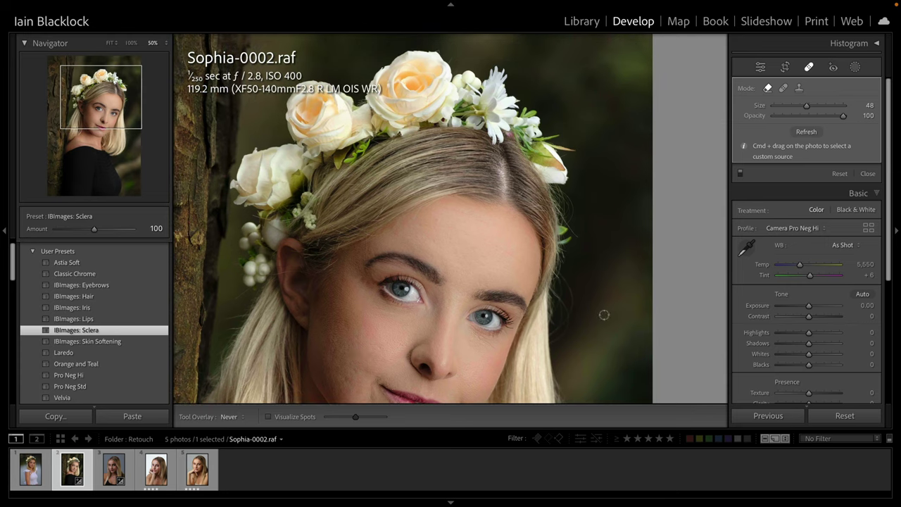
pyautogui.click(437, 221)
pyautogui.scroll(-3, 396, 259)
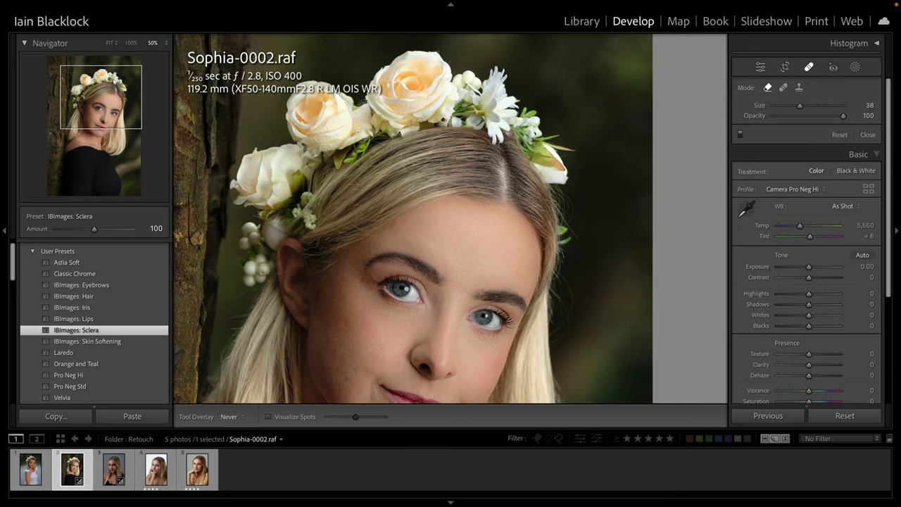
pyautogui.click(447, 226)
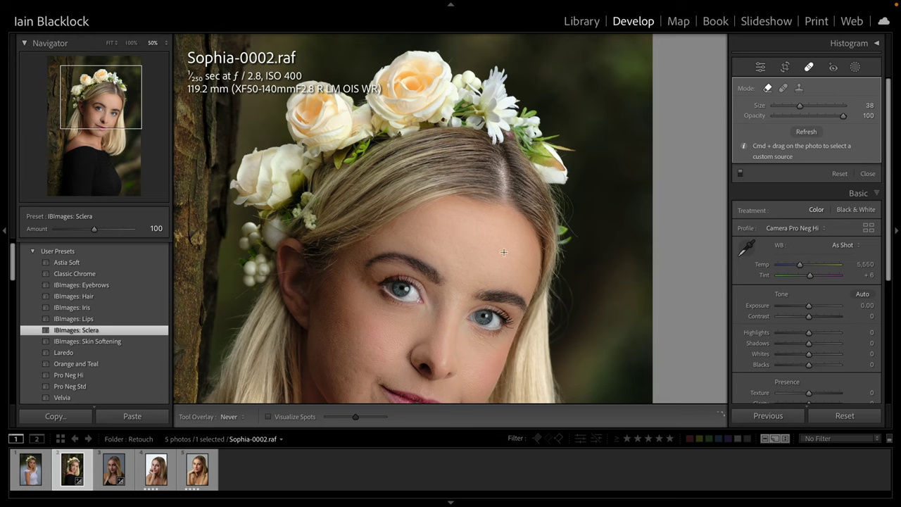
pyautogui.click(481, 270)
pyautogui.click(528, 278)
pyautogui.click(471, 232)
pyautogui.click(455, 243)
pyautogui.scroll(5, 444, 248)
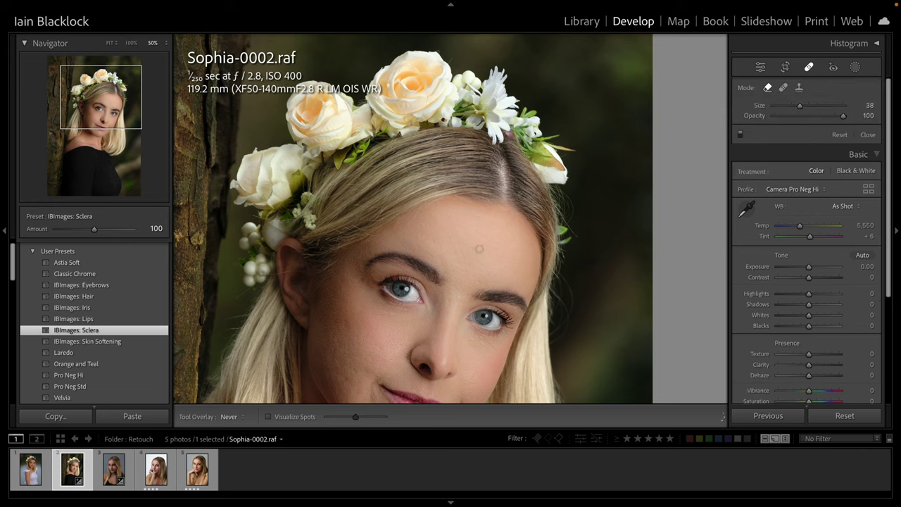
pyautogui.scroll(-2, 377, 349)
pyautogui.click(376, 349)
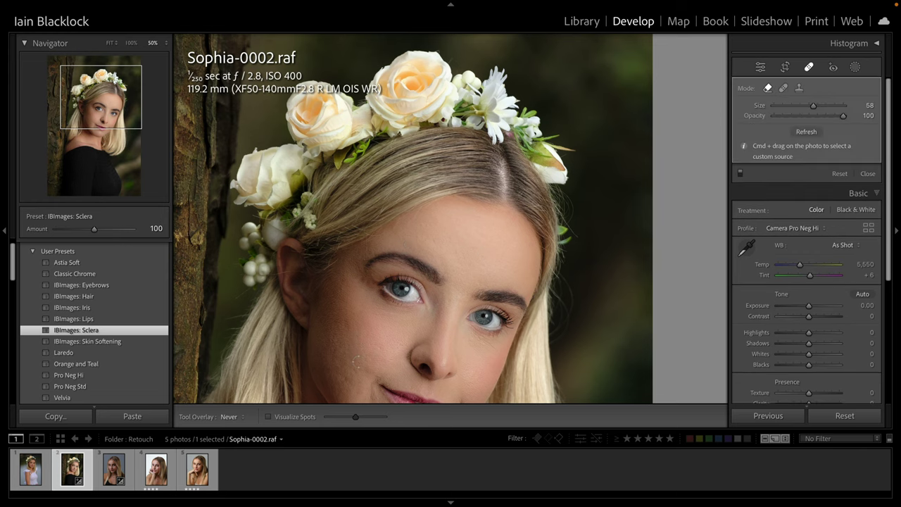
# Step: Paint a new brush mask over the shaded cheek, setting its contrast to −21, shadows to 54, blacks to 16 and clarity to −100
pyautogui.press('super+0')
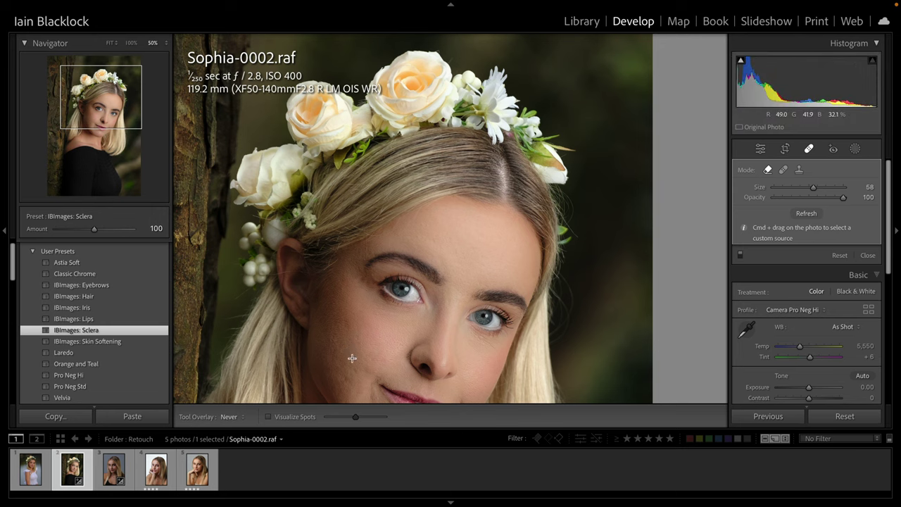
pyautogui.press('super+minus')
pyautogui.press('super+minus')
pyautogui.press('super+minus')
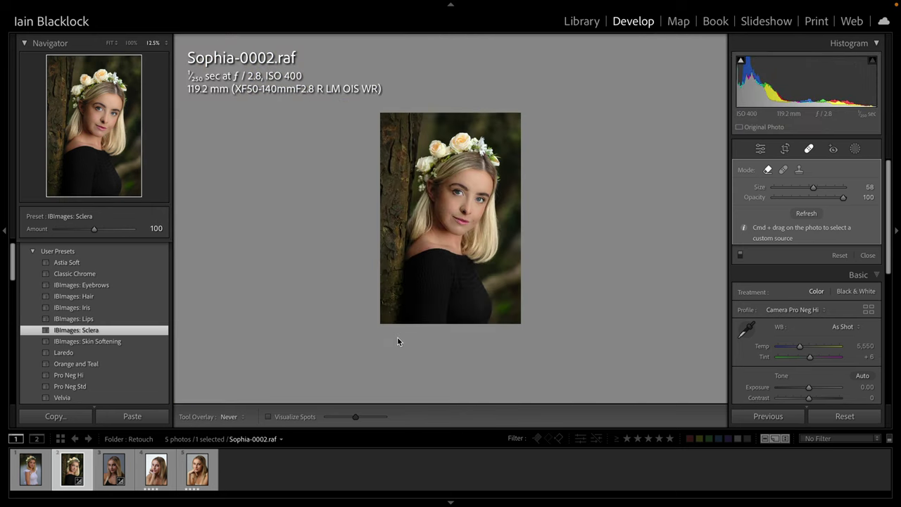
pyautogui.press('super+equal')
pyautogui.moveTo(400, 278); pyautogui.dragTo(374, 211)
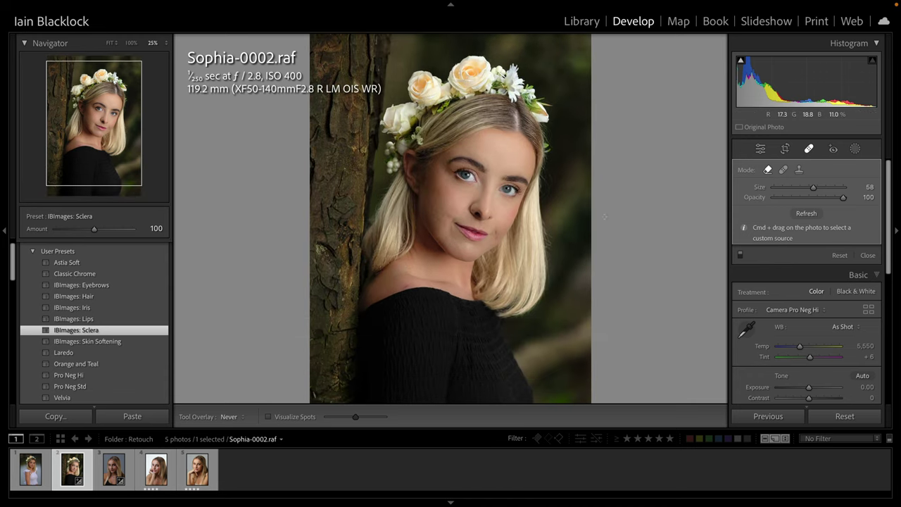
pyautogui.click(855, 149)
pyautogui.click(711, 58)
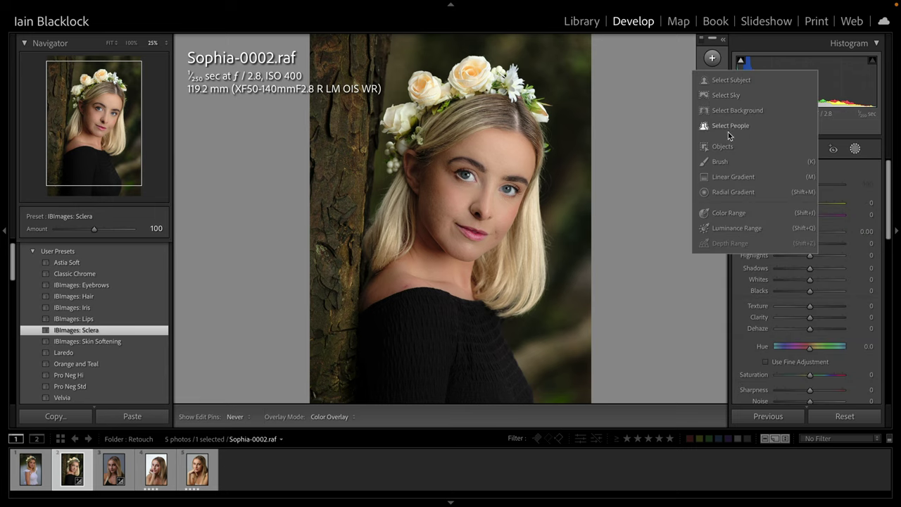
pyautogui.click(729, 166)
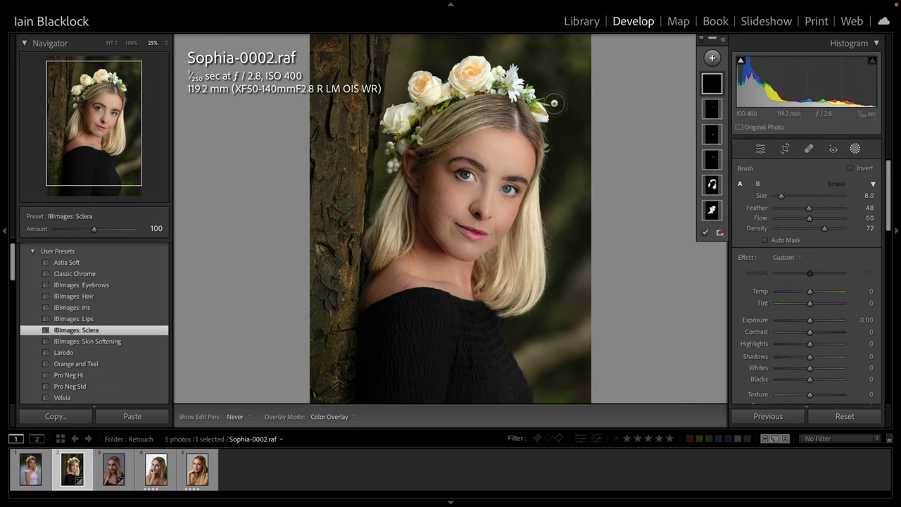
pyautogui.moveTo(430, 207)
pyautogui.mouseDown()
pyautogui.moveTo(435, 170)
pyautogui.moveTo(434, 218)
pyautogui.moveTo(443, 231)
pyautogui.moveTo(429, 198)
pyautogui.moveTo(443, 227)
pyautogui.moveTo(430, 208)
pyautogui.moveTo(448, 199)
pyautogui.moveTo(437, 230)
pyautogui.mouseUp()
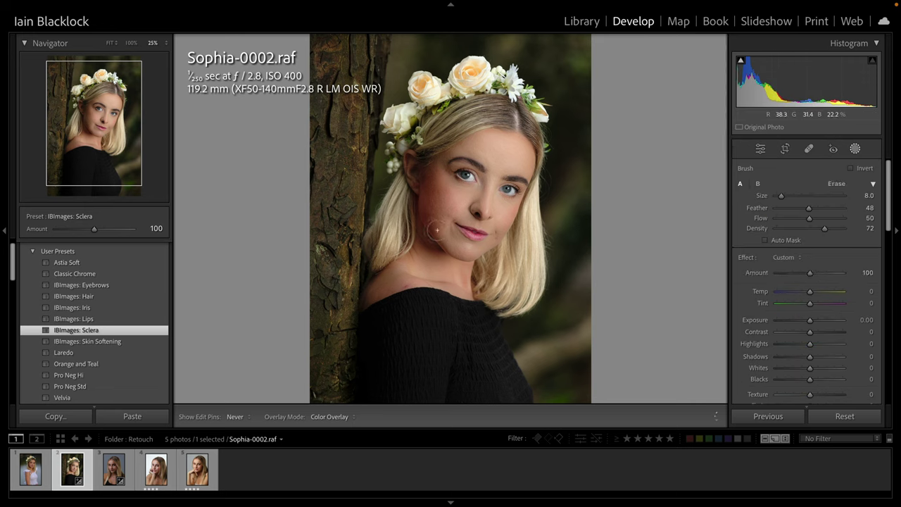
pyautogui.scroll(-2, 793, 310)
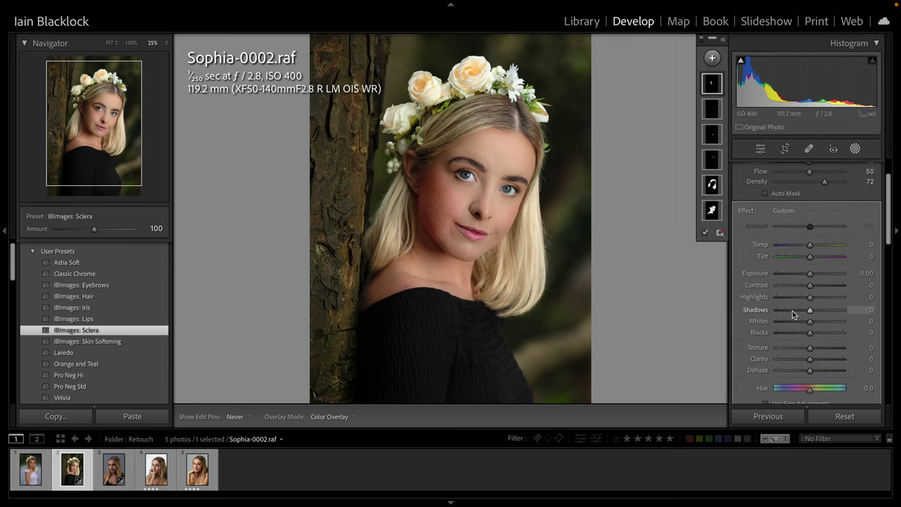
pyautogui.moveTo(811, 288); pyautogui.dragTo(775, 360)
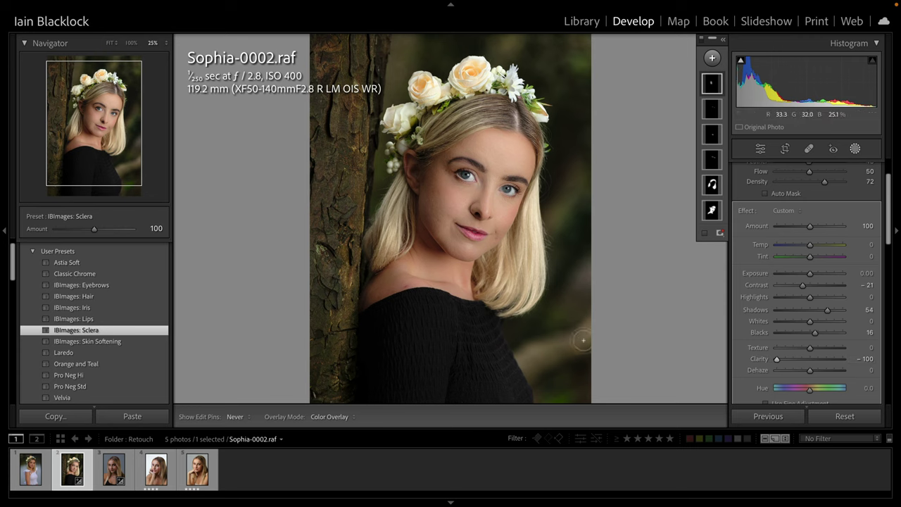
# Step: Leave masking and compare the whole face before and after side by side
pyautogui.click(855, 149)
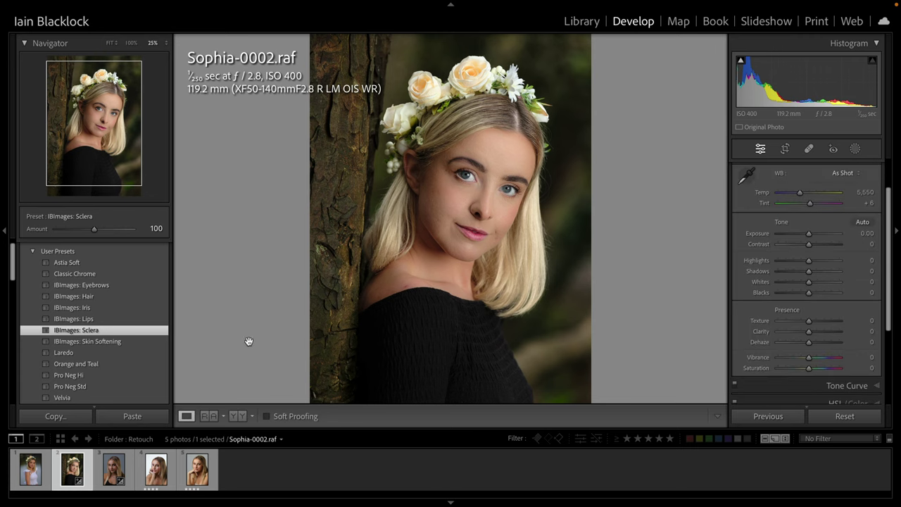
pyautogui.click(238, 416)
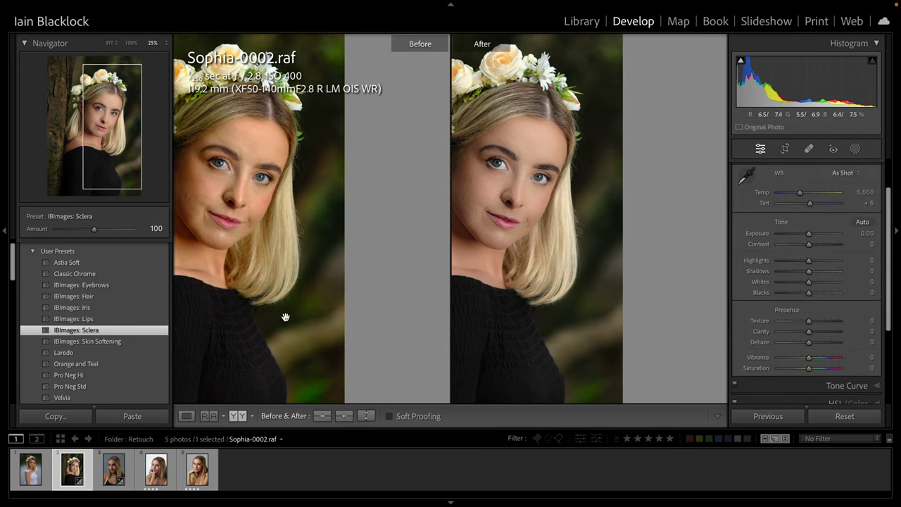
pyautogui.moveTo(242, 286); pyautogui.dragTo(343, 287)
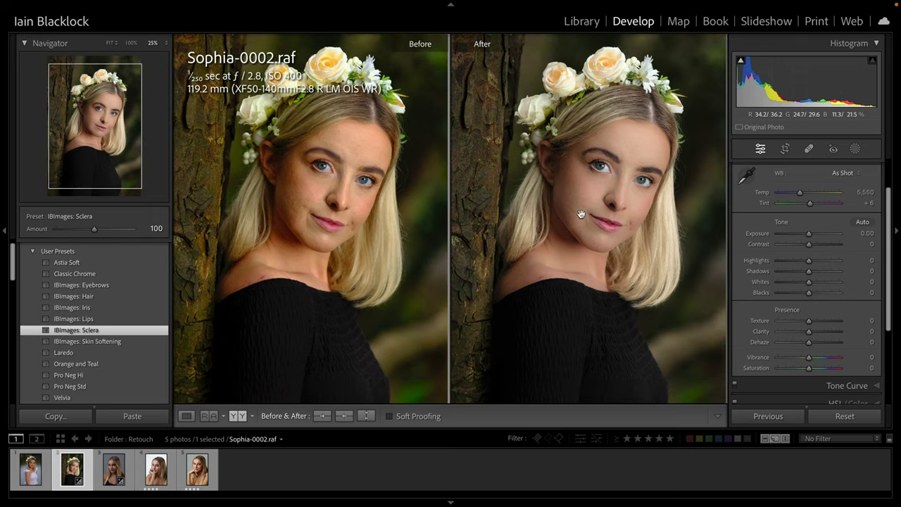
# Step: Remove the leftover blemishes on the lower cheek, rate the photo five stars, and return to the single-photo view
pyautogui.click(809, 149)
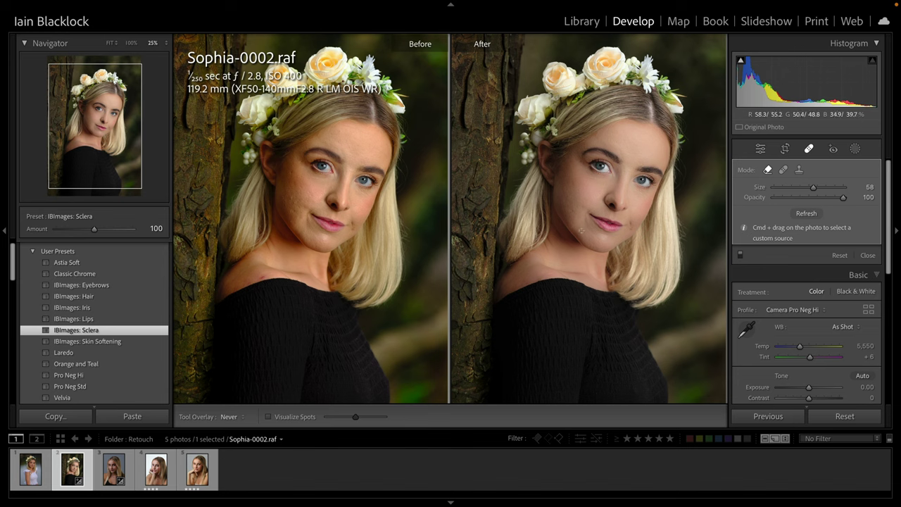
pyautogui.press(']')
pyautogui.press(']')
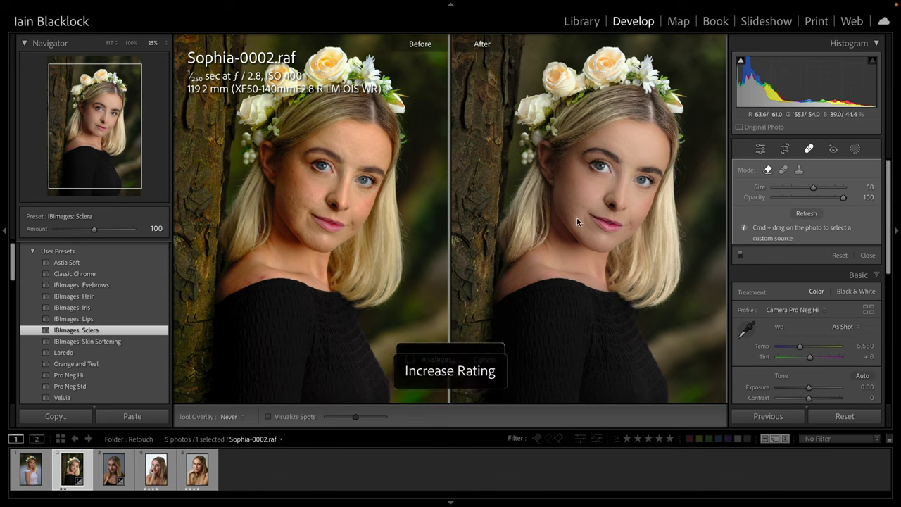
pyautogui.press(']')
pyautogui.press(']')
pyautogui.press(']')
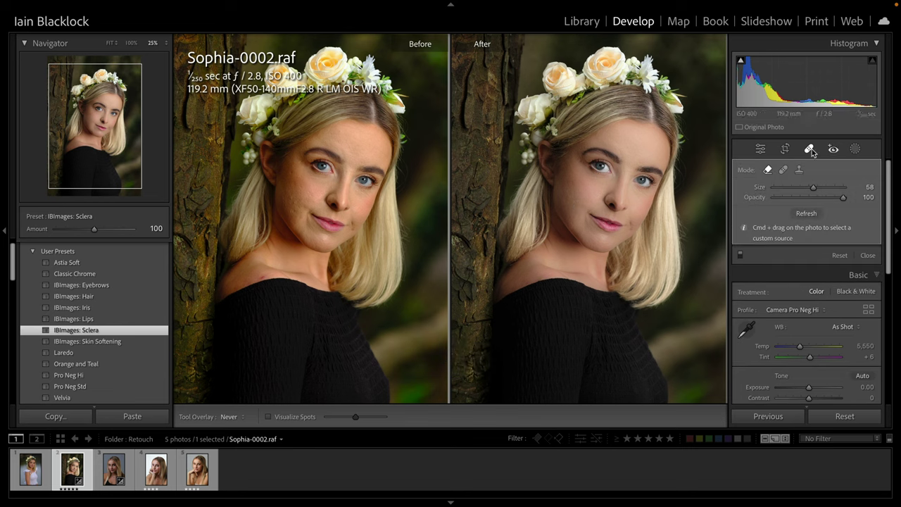
pyautogui.press('q')
pyautogui.click(187, 417)
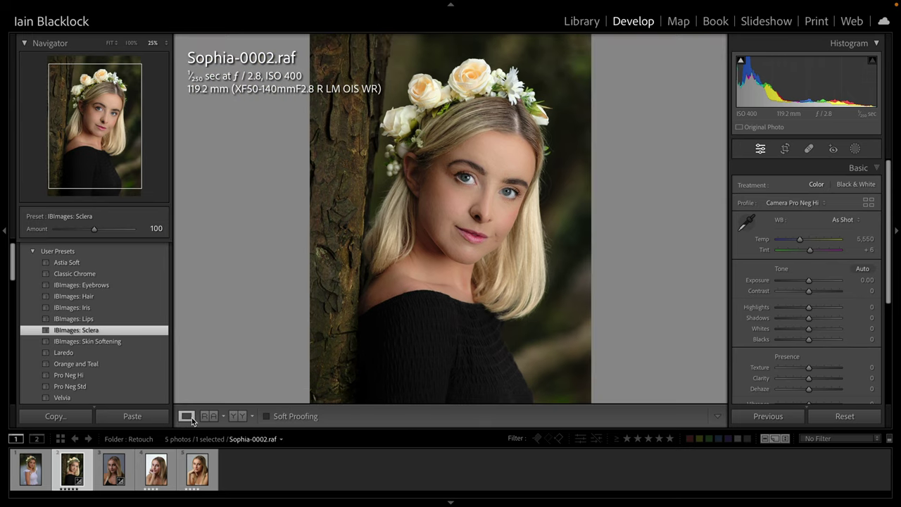
# Step: Review the edit history, previewing the import and camera profile states before returning to the most recent heal
pyautogui.scroll(-5, 57, 347)
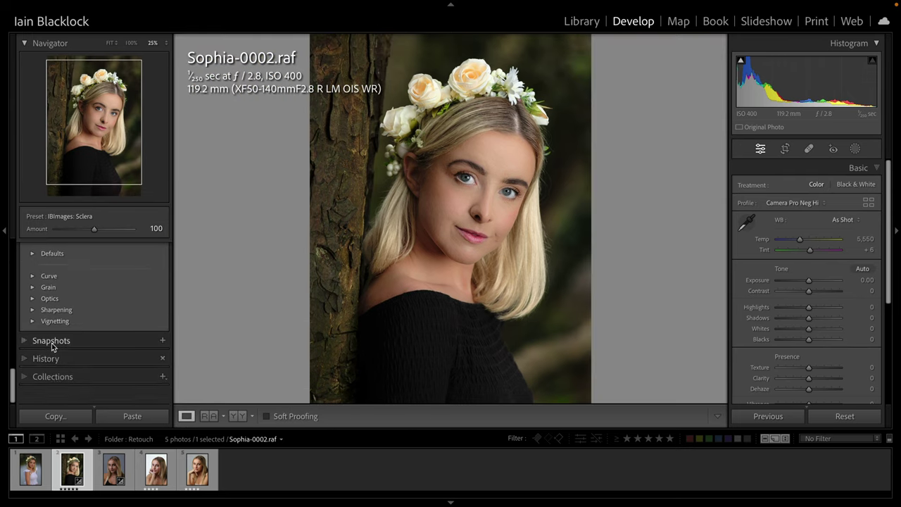
pyautogui.click(29, 375)
pyautogui.scroll(-10, 80, 370)
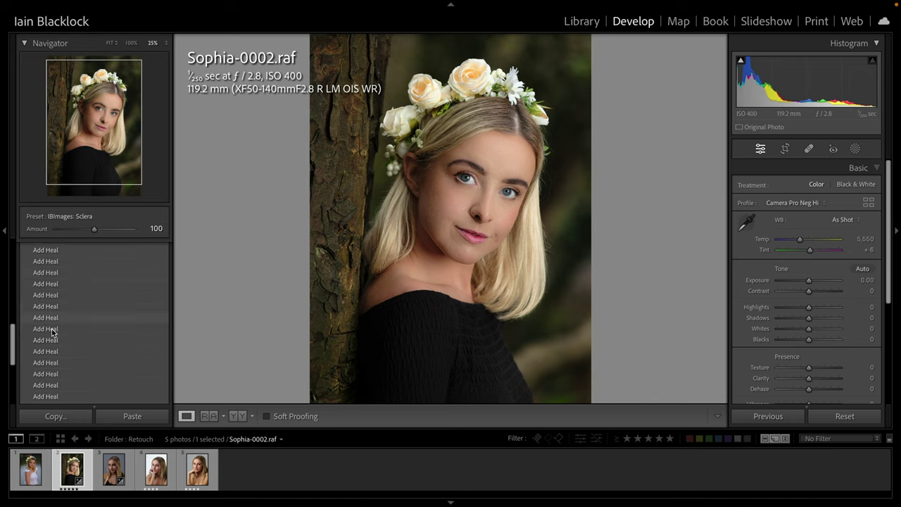
pyautogui.scroll(8, 63, 352)
pyautogui.scroll(-10, 54, 340)
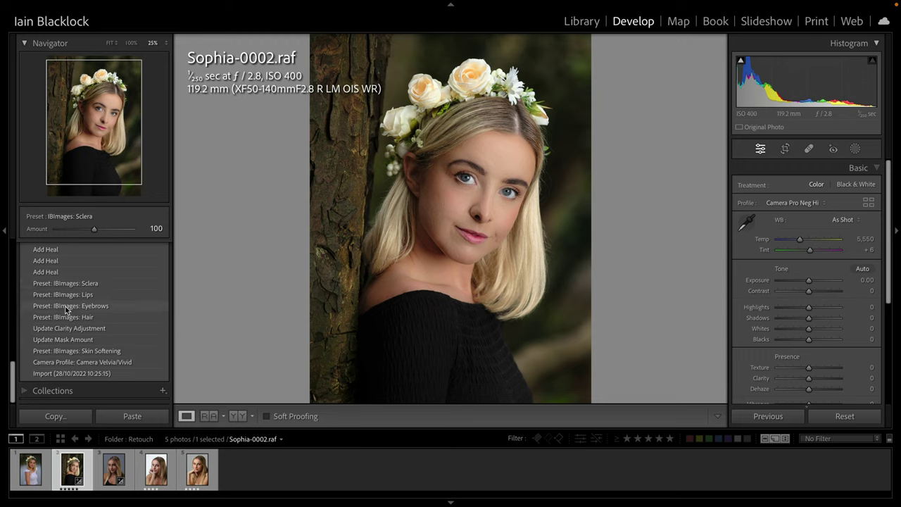
pyautogui.click(52, 373)
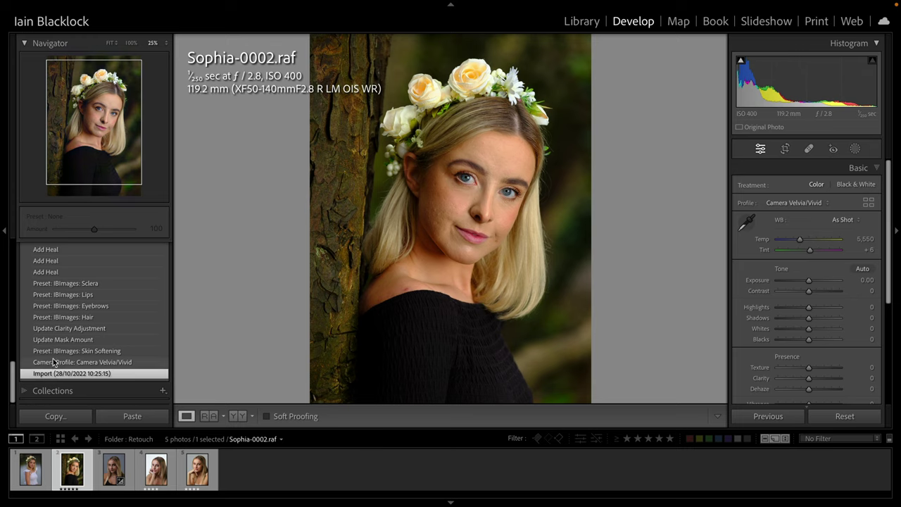
pyautogui.click(57, 363)
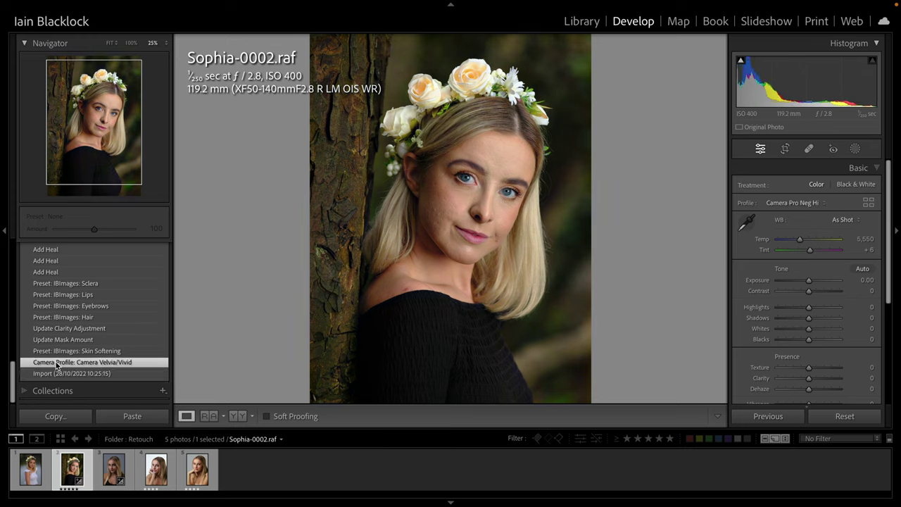
pyautogui.scroll(5, 64, 348)
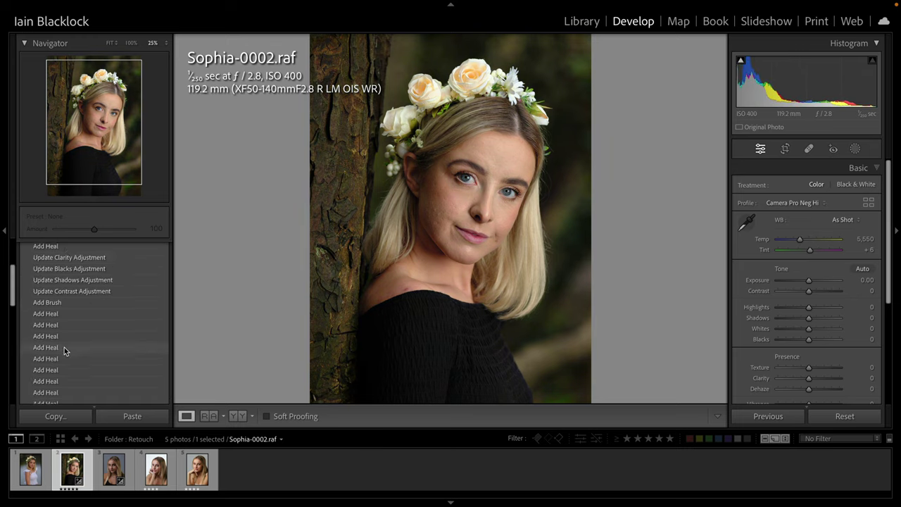
pyautogui.scroll(4, 64, 347)
pyautogui.click(45, 298)
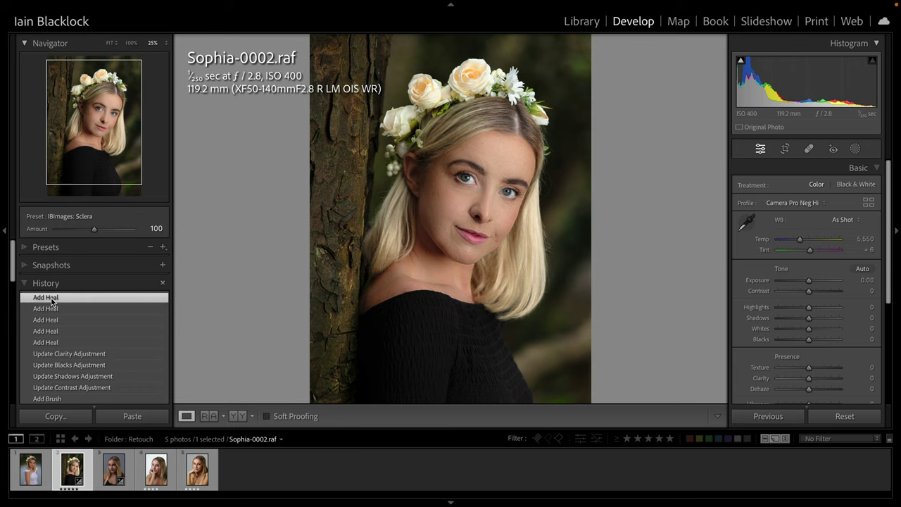
# Step: Fit the portrait in view and warm the skin mask by setting its temperature to 10
pyautogui.press('z')
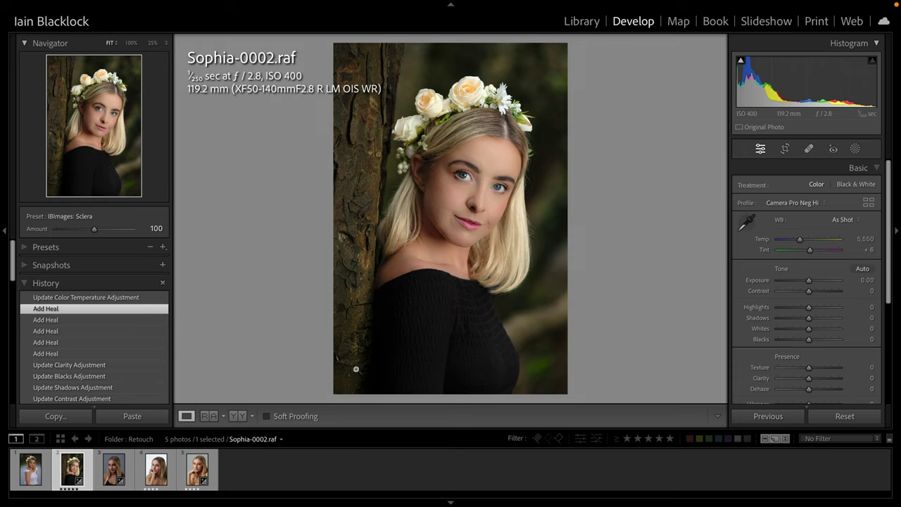
pyautogui.click(855, 149)
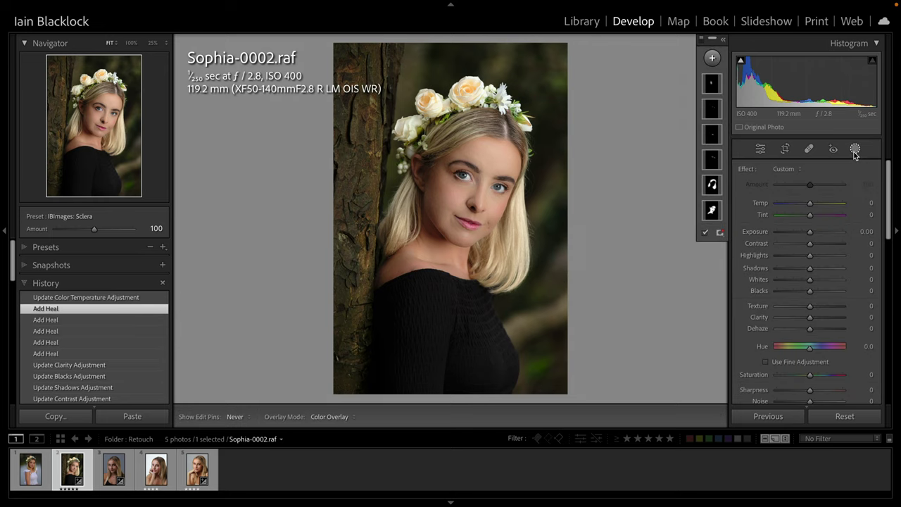
pyautogui.click(712, 211)
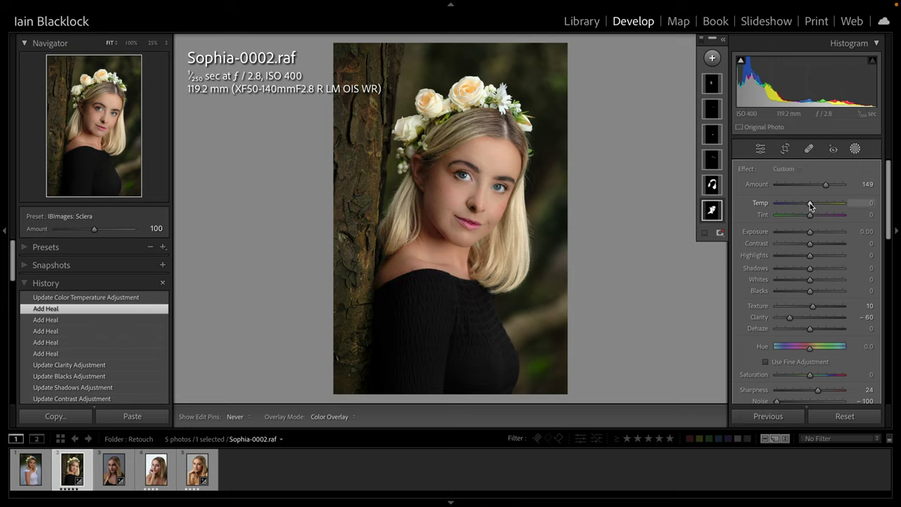
pyautogui.moveTo(810, 205); pyautogui.dragTo(812, 206)
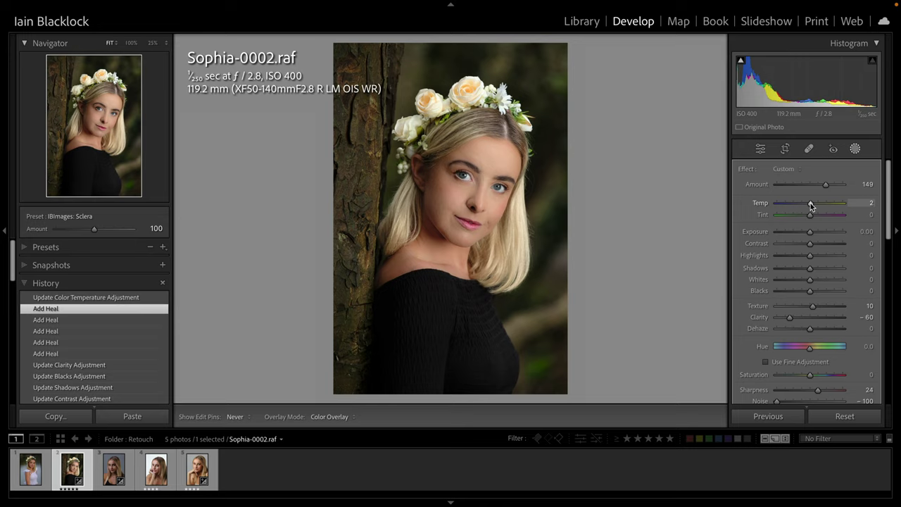
pyautogui.moveTo(811, 205)
pyautogui.mouseDown()
pyautogui.moveTo(802, 207)
pyautogui.moveTo(842, 206)
pyautogui.moveTo(814, 209)
pyautogui.mouseUp()
pyautogui.moveTo(813, 208); pyautogui.dragTo(813, 208)
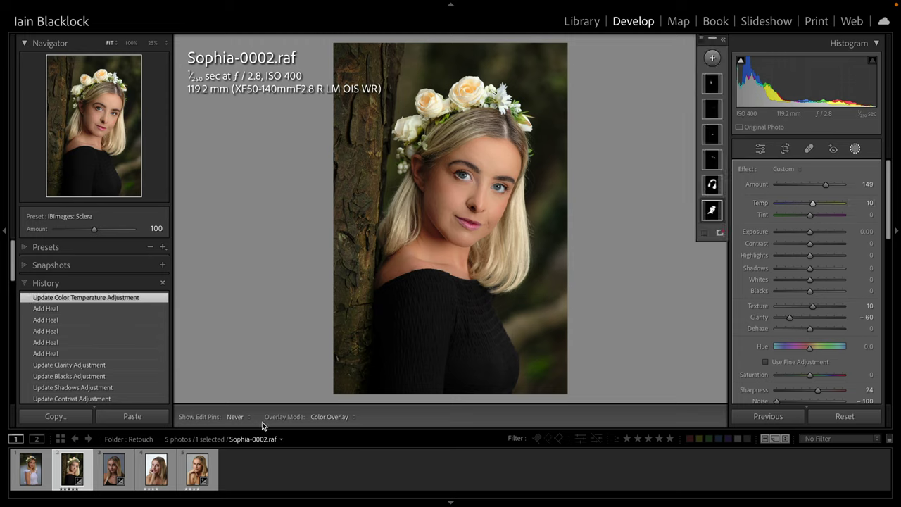
# Step: Leave masking and compare the full portrait before and after side by side, returning to the single-photo view
pyautogui.click(855, 149)
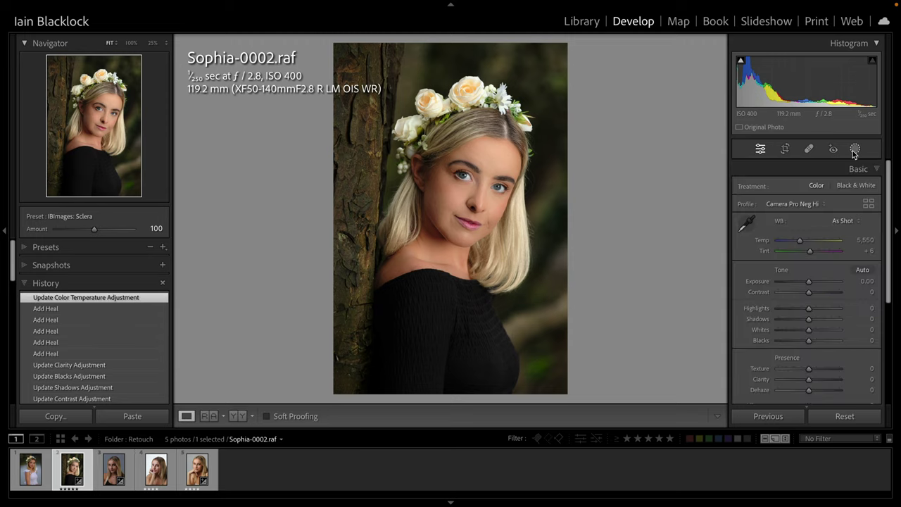
pyautogui.click(238, 416)
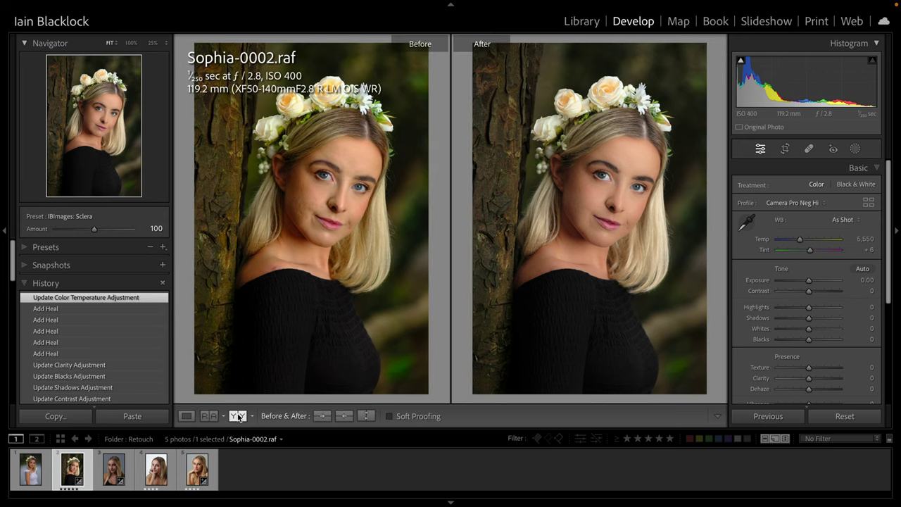
pyautogui.click(238, 416)
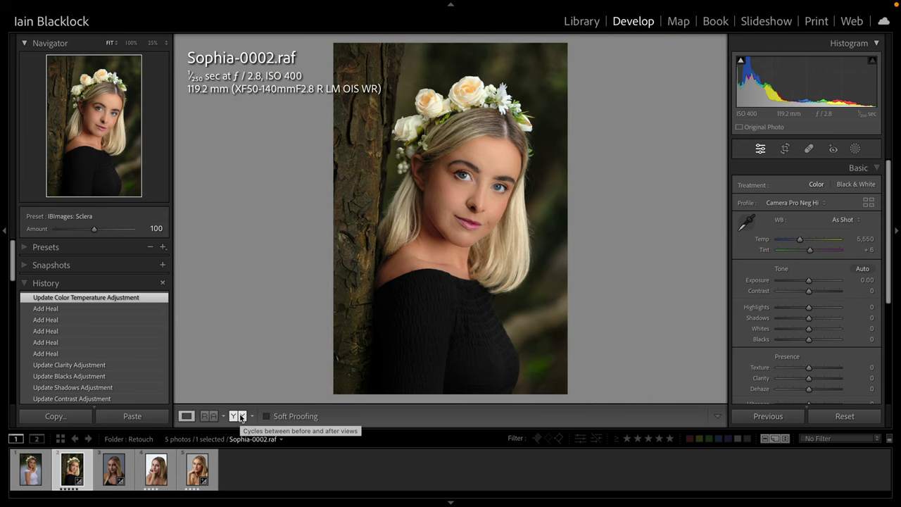